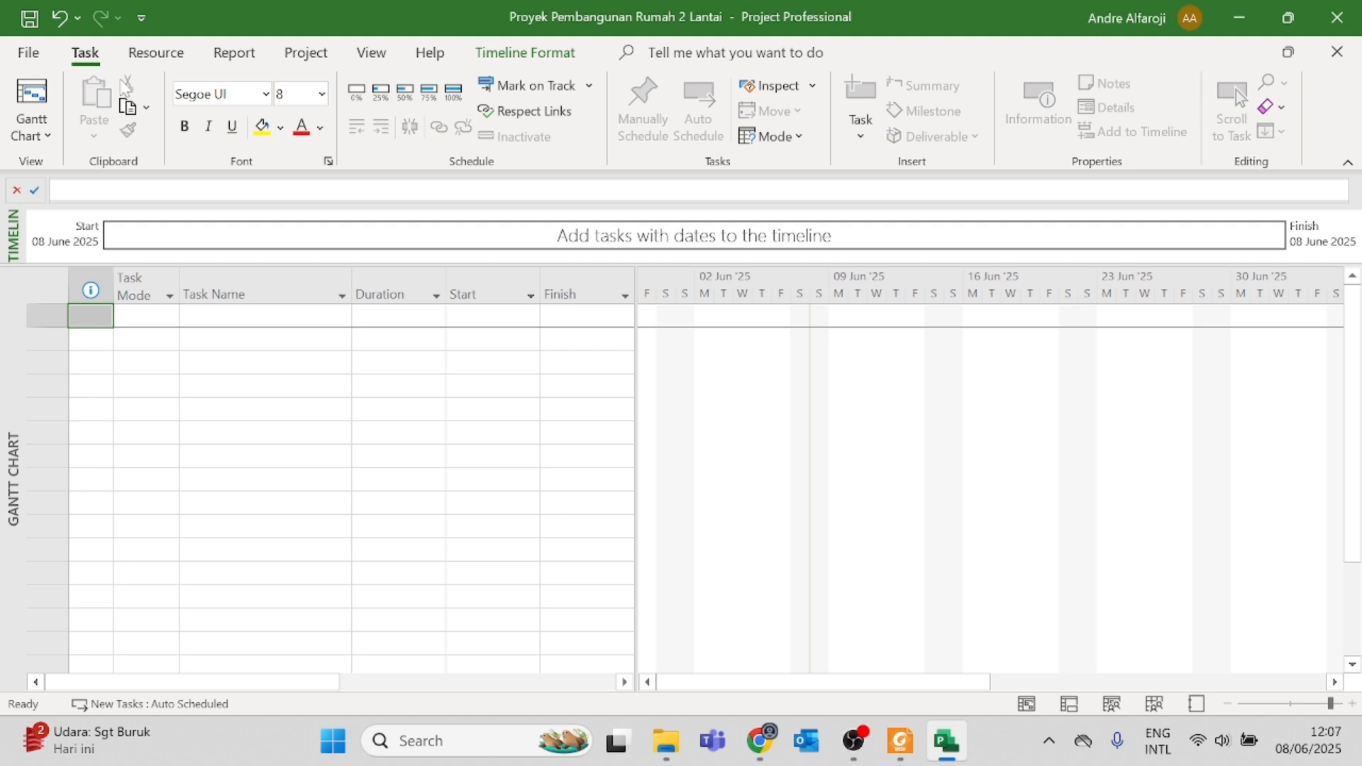
Step: Open the project options and check the display settings' currency list for this project, leaving IDR selected
{"action": "left_click", "coordinate": [30, 54]}
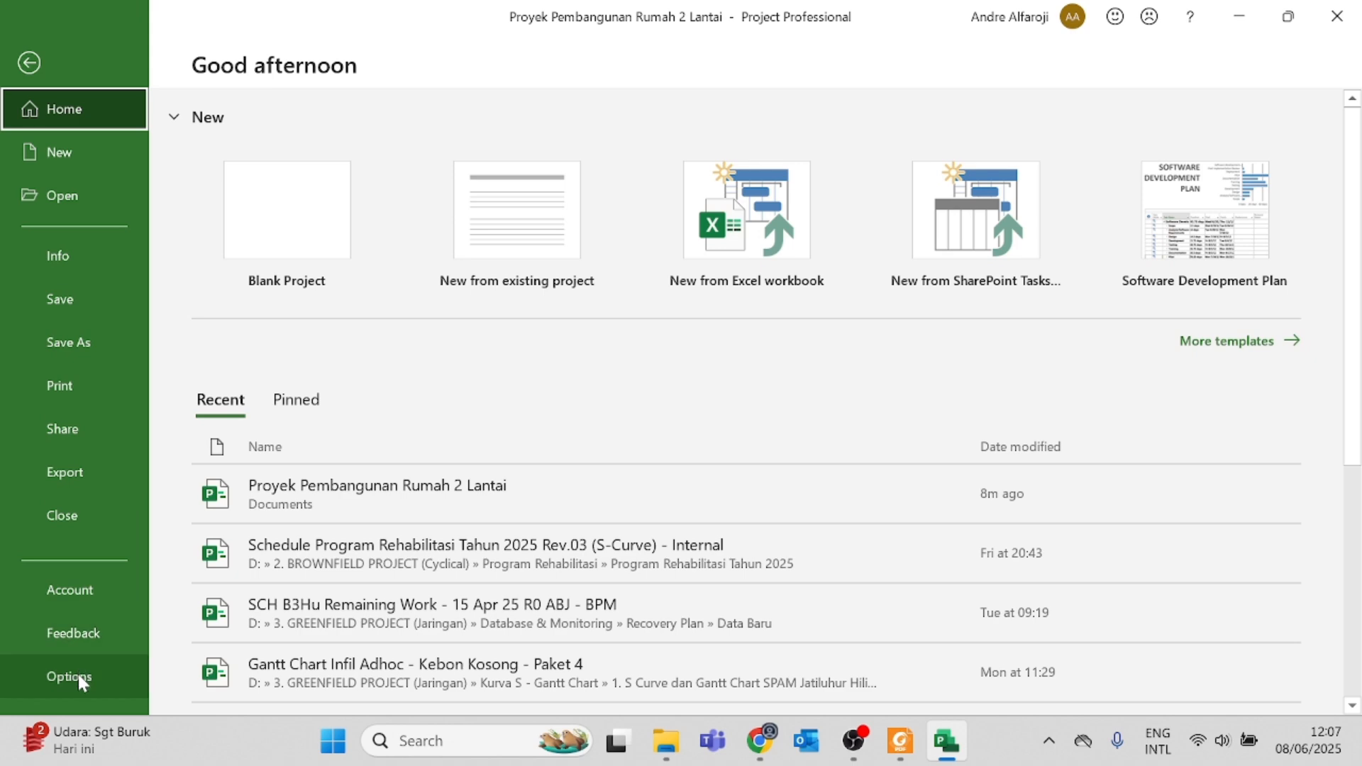
{"action": "left_click", "coordinate": [80, 677]}
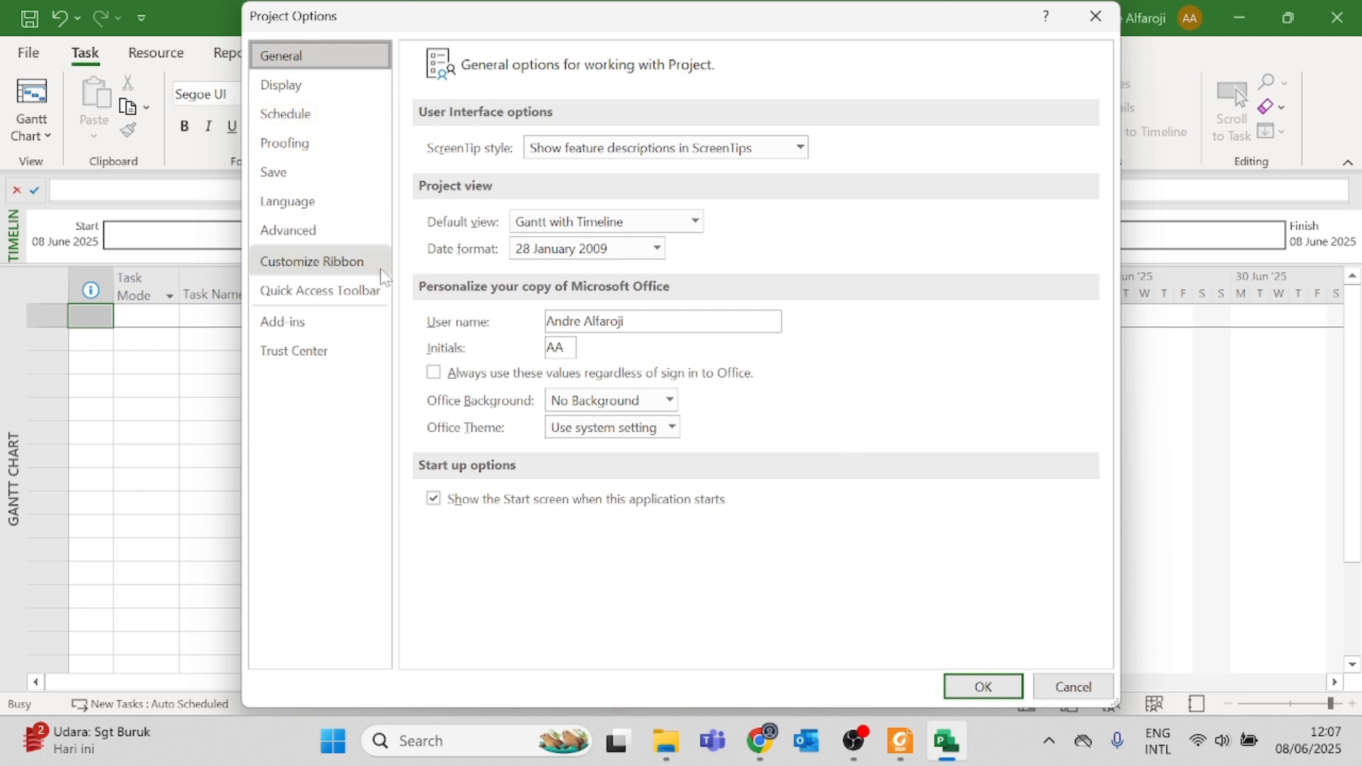
{"action": "left_click", "coordinate": [332, 86]}
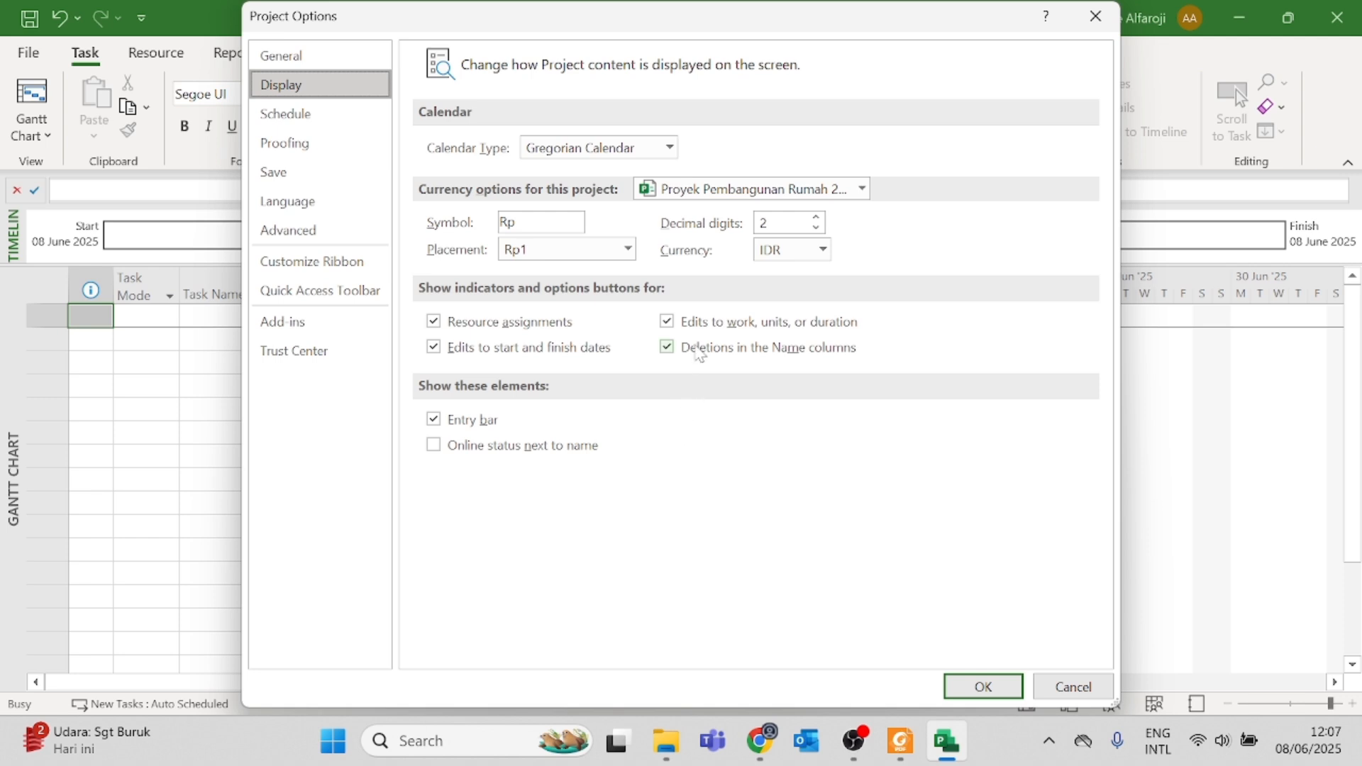
{"action": "left_click", "coordinate": [823, 250]}
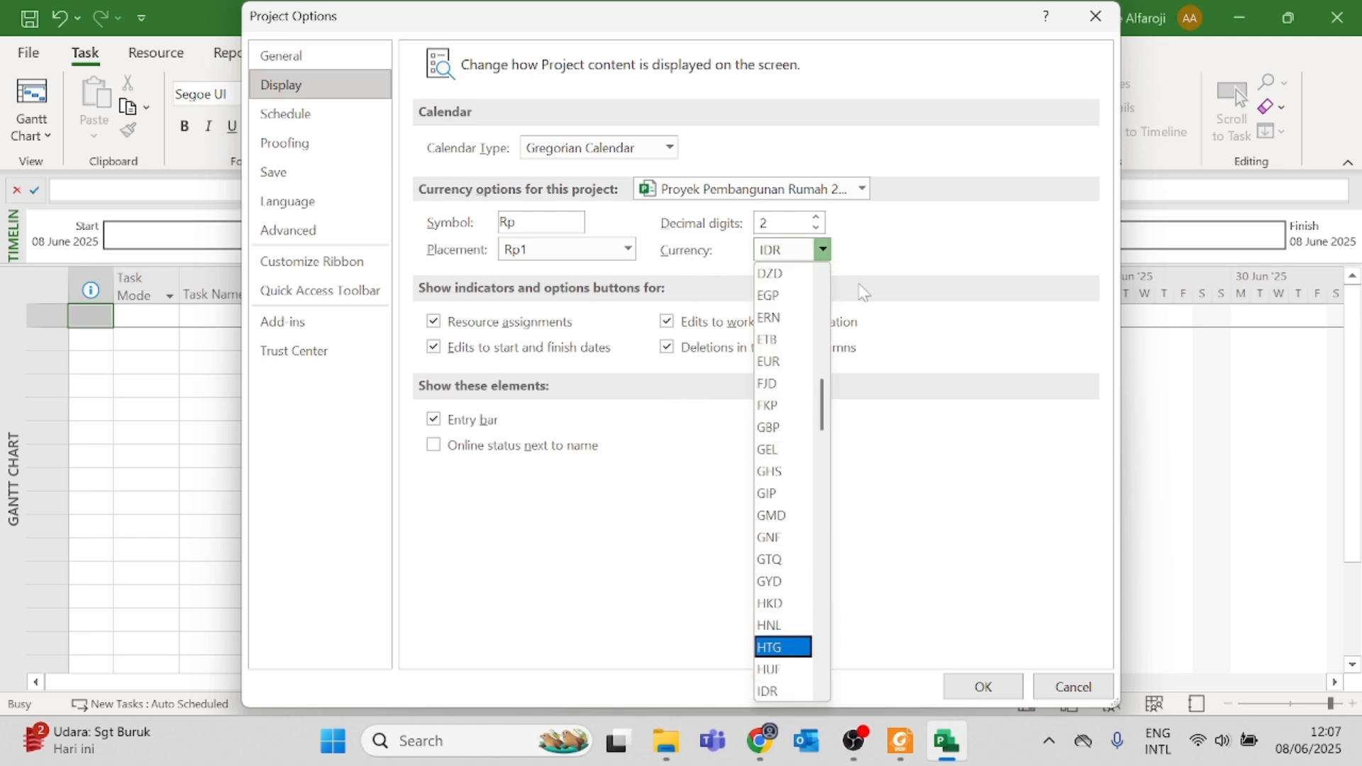
{"action": "left_click", "coordinate": [929, 252]}
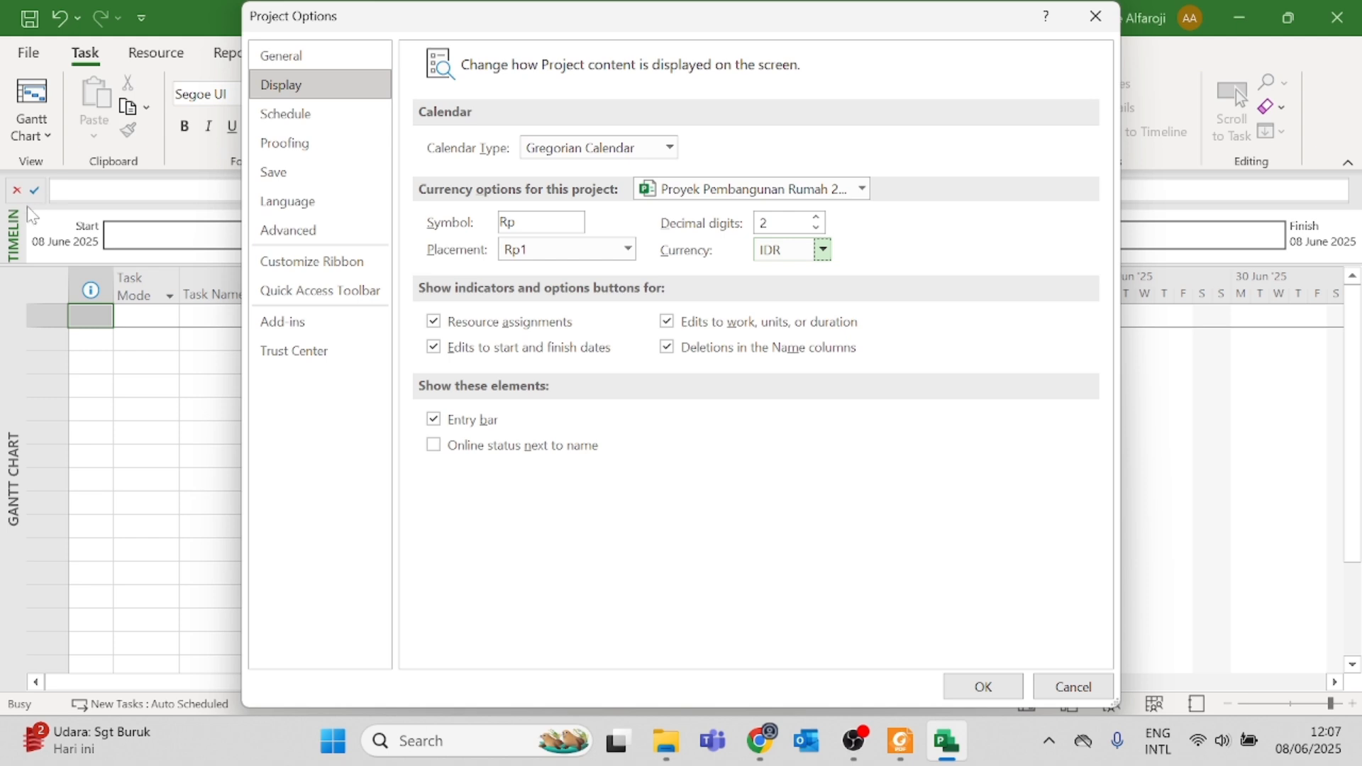
Step: In the schedule options, set the week to start on Monday and new tasks to be created as Auto Scheduled
{"action": "left_click", "coordinate": [337, 120]}
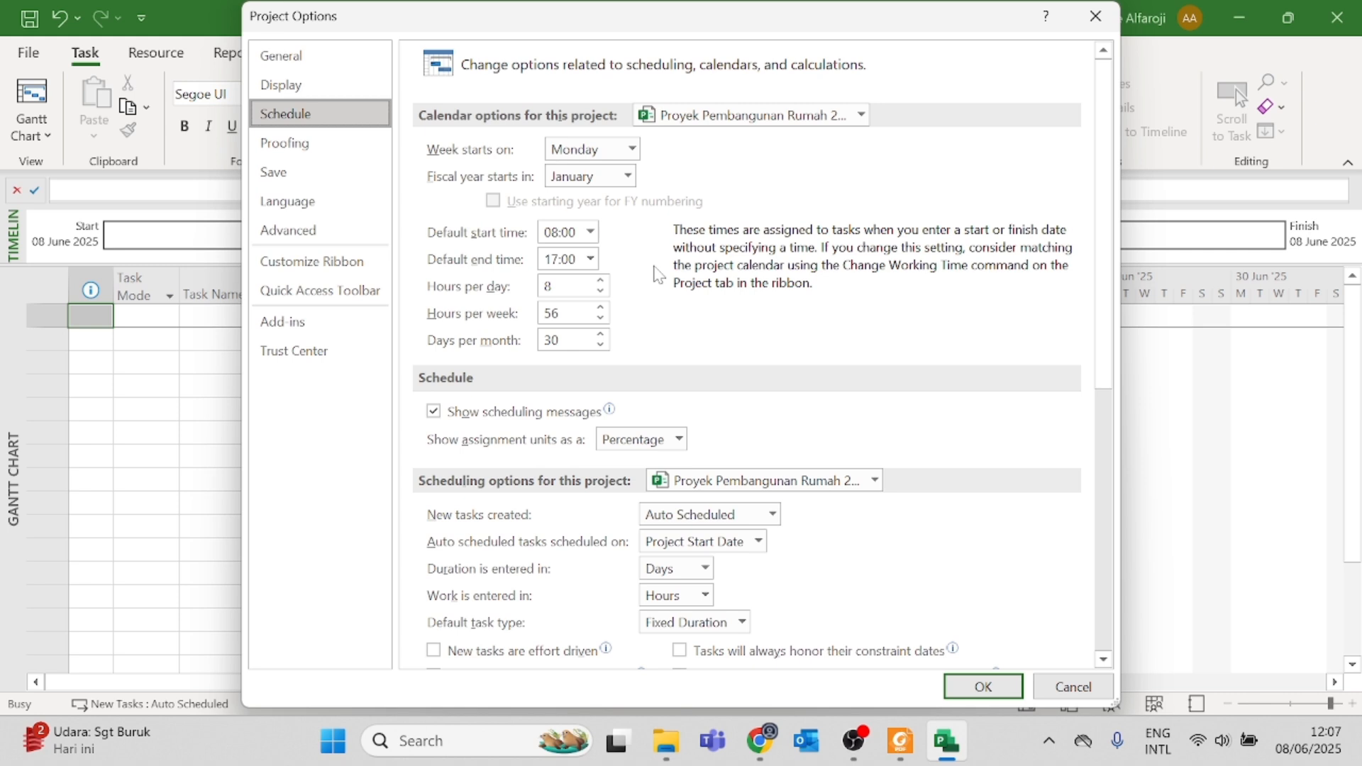
{"action": "left_click", "coordinate": [631, 149]}
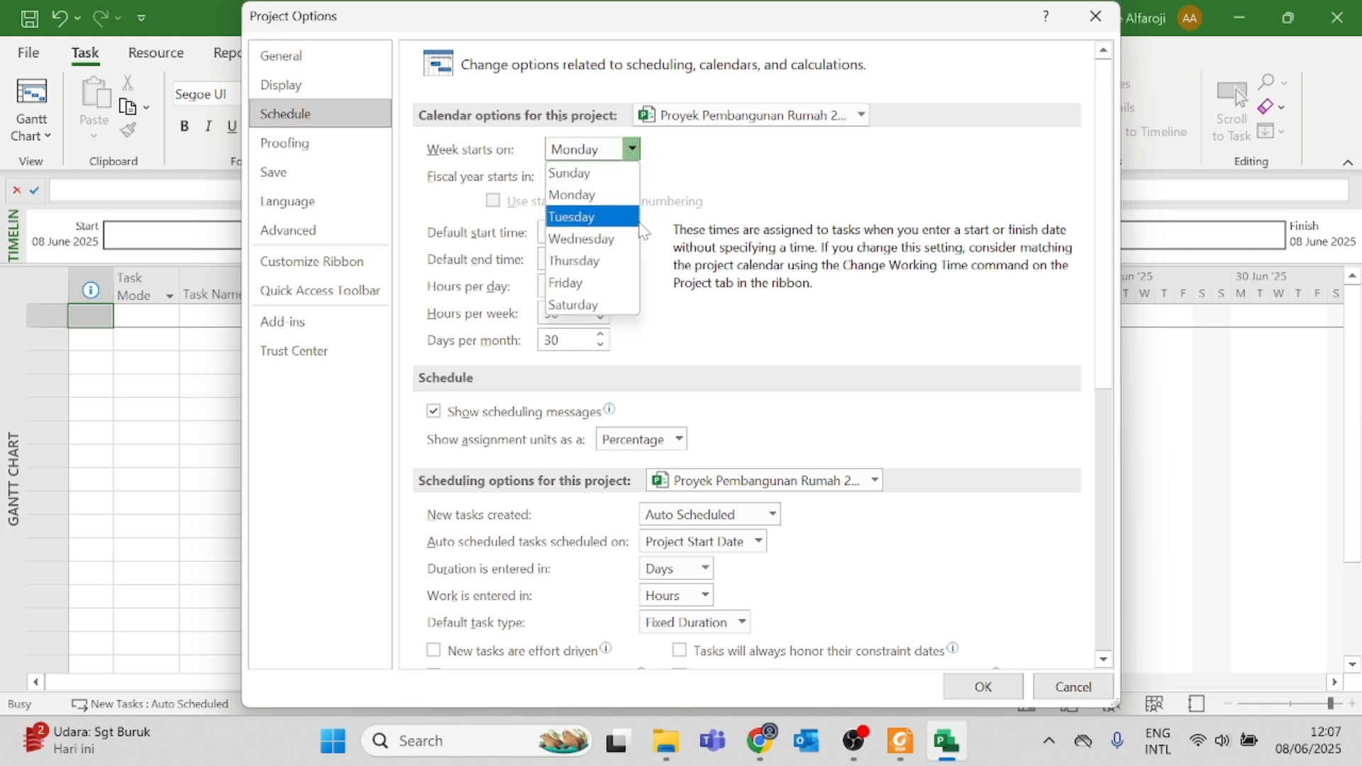
{"action": "left_click", "coordinate": [603, 194]}
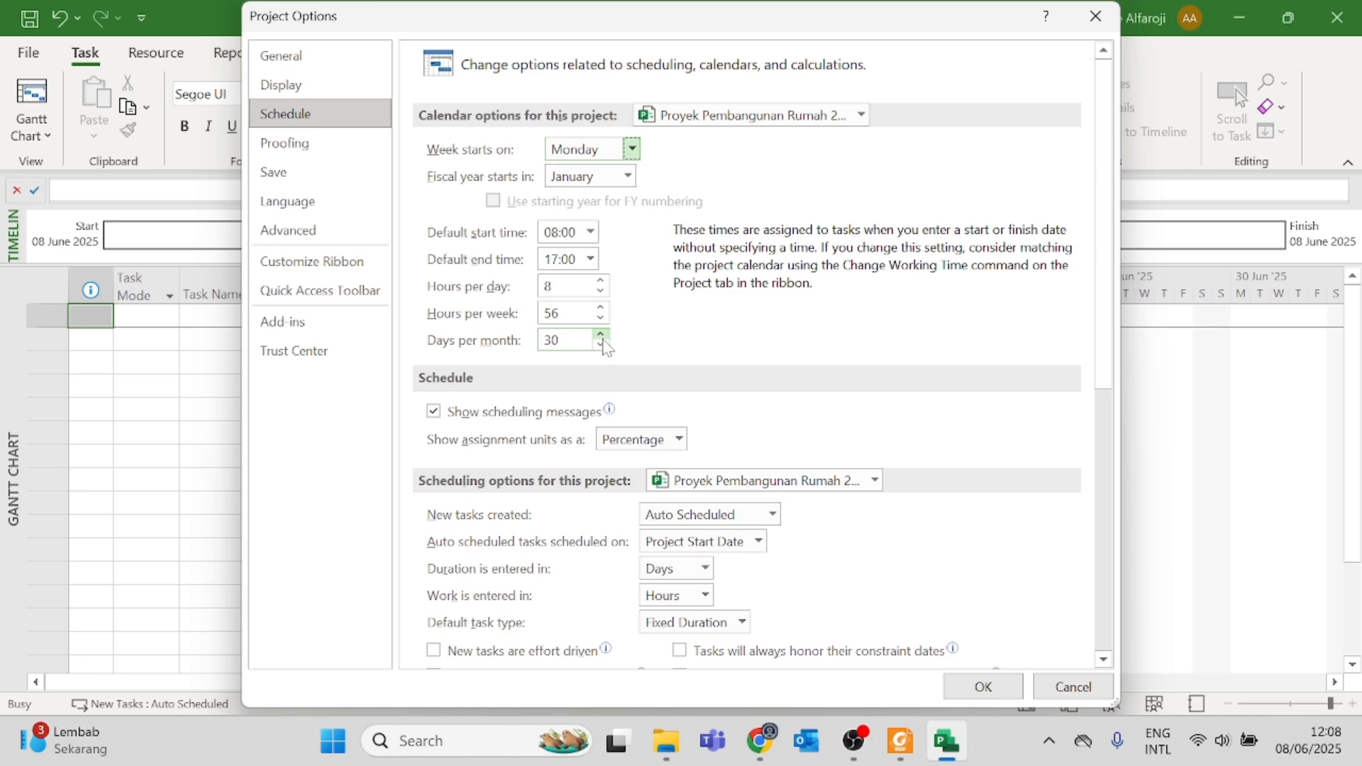
{"action": "scroll", "coordinate": [603, 347], "scroll_direction": "down", "scroll_amount": 2}
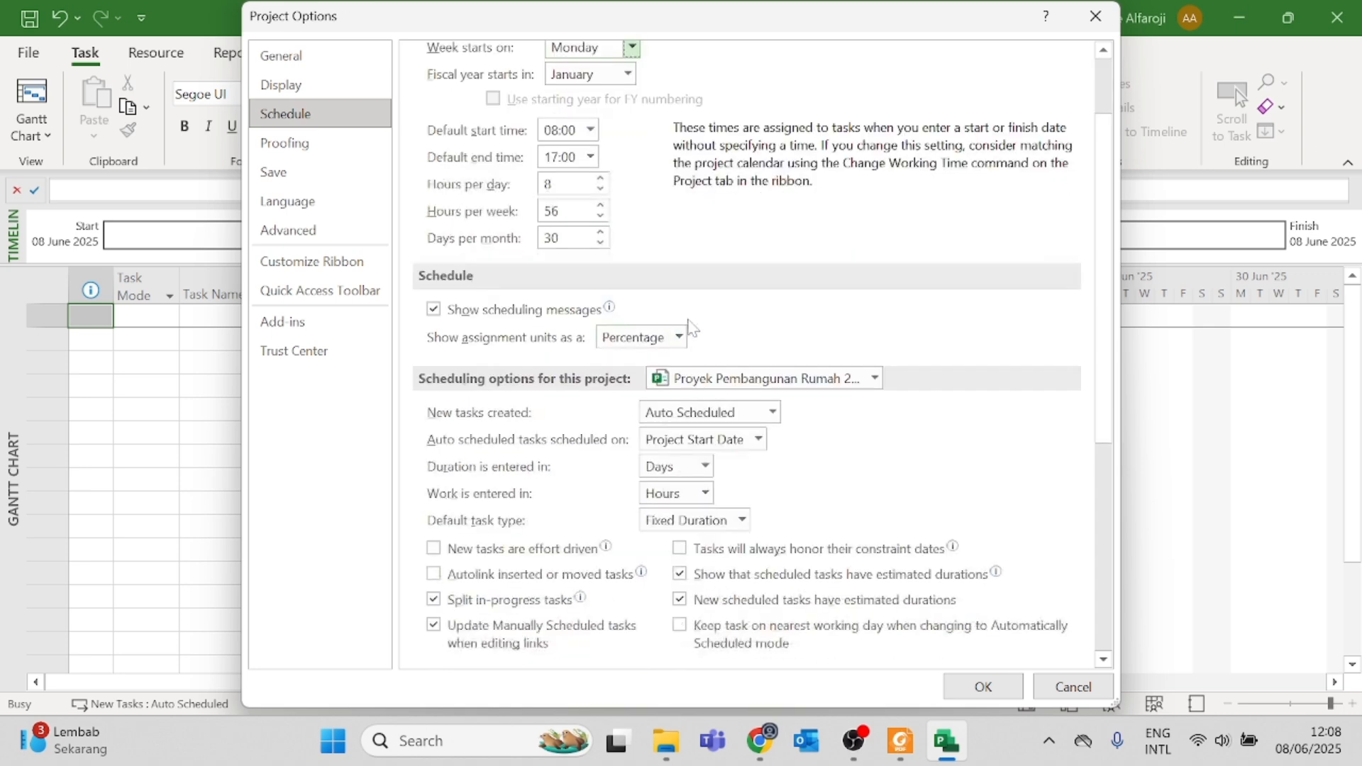
{"action": "left_click", "coordinate": [773, 362]}
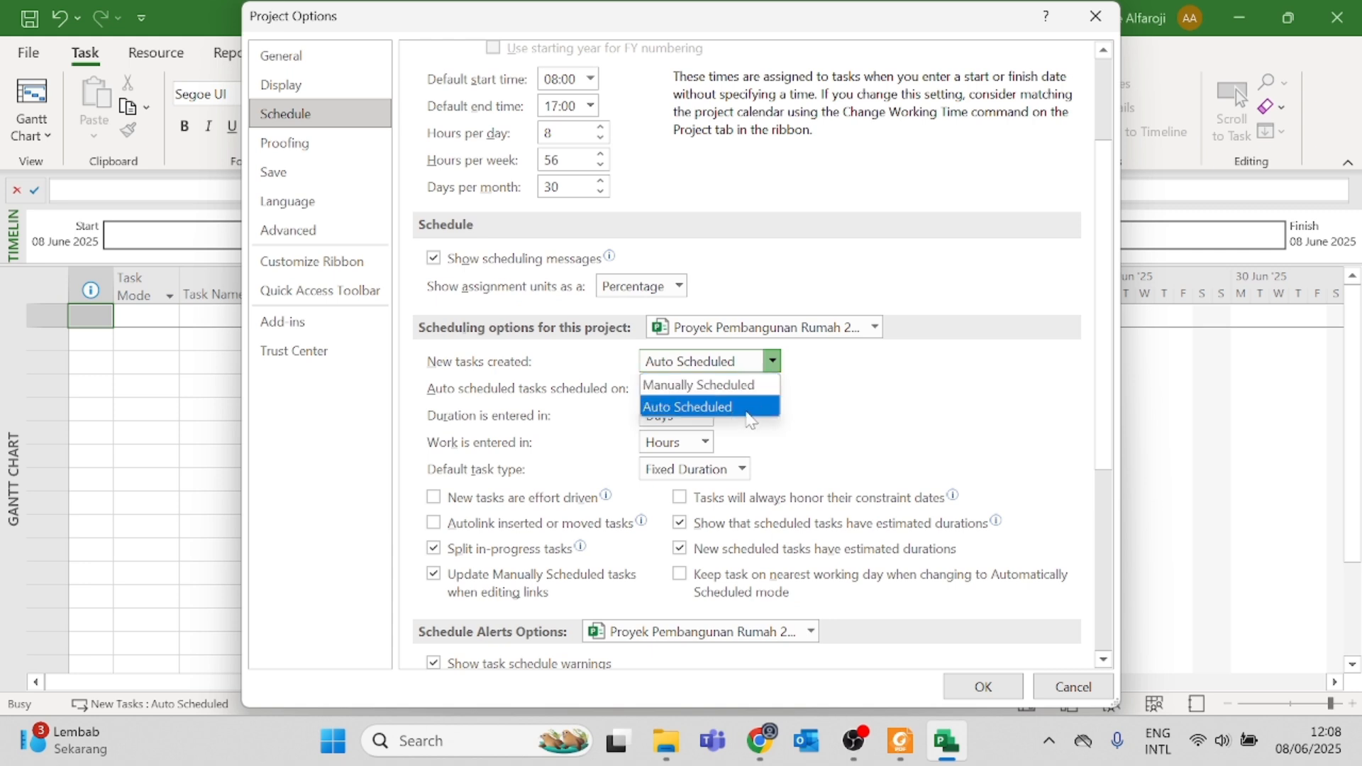
{"action": "left_click", "coordinate": [748, 410]}
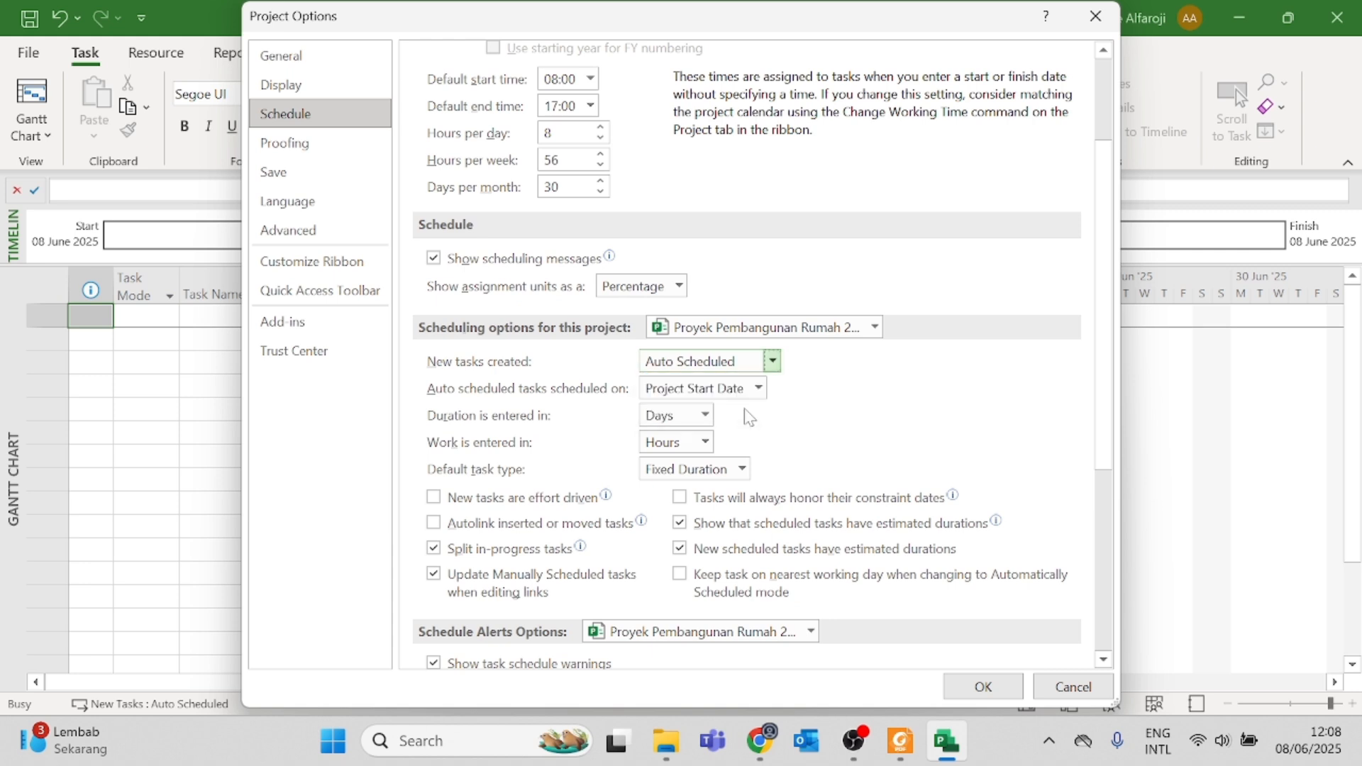
Step: Try Fixed Units as the default task type in the scheduling options
{"action": "left_click", "coordinate": [743, 470]}
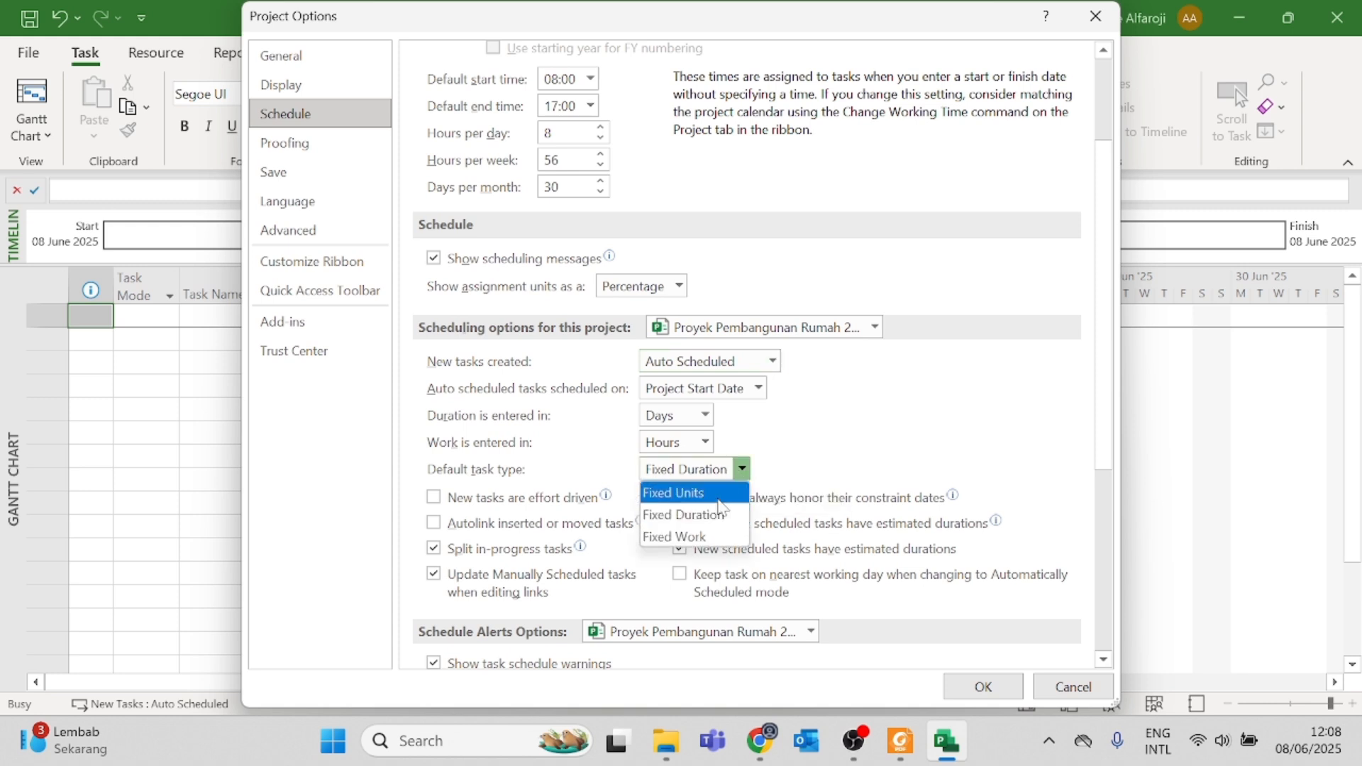
{"action": "left_click", "coordinate": [719, 498]}
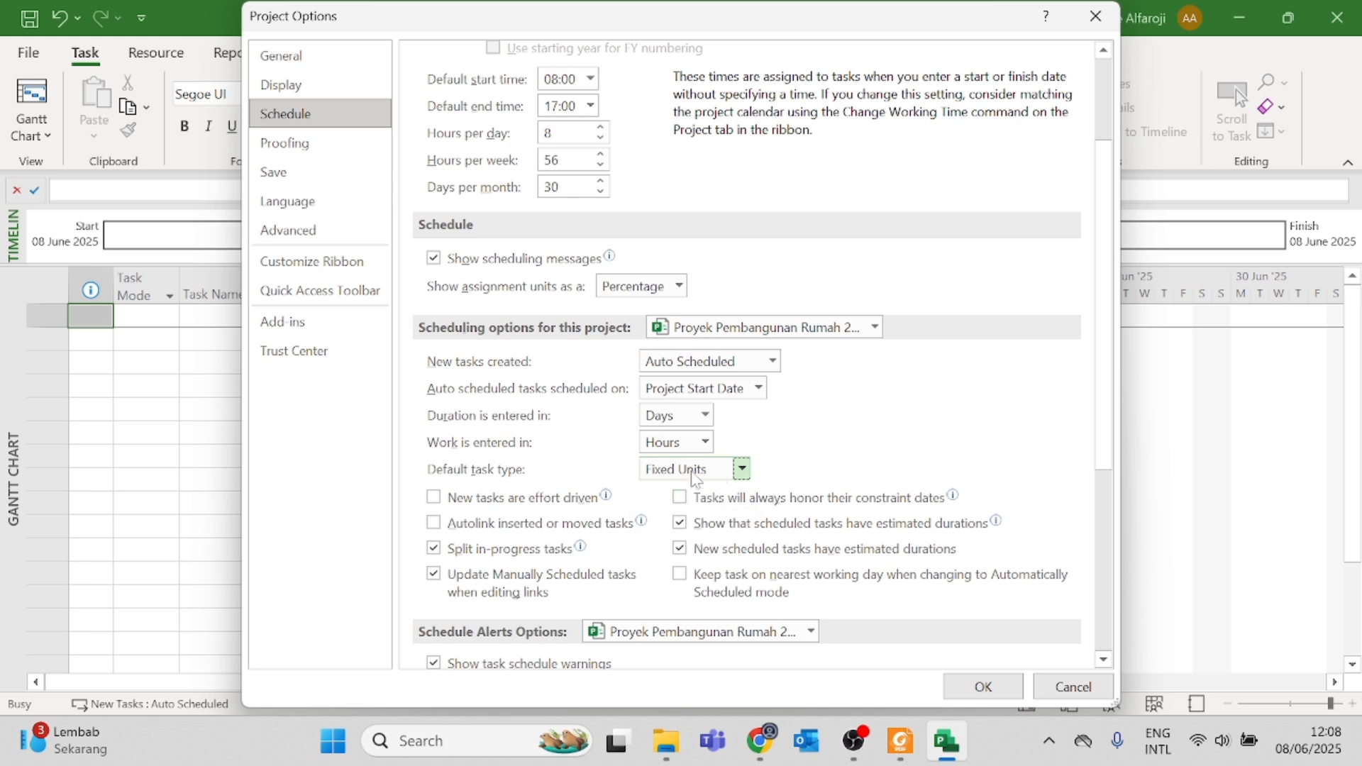
{"action": "left_click", "coordinate": [743, 470]}
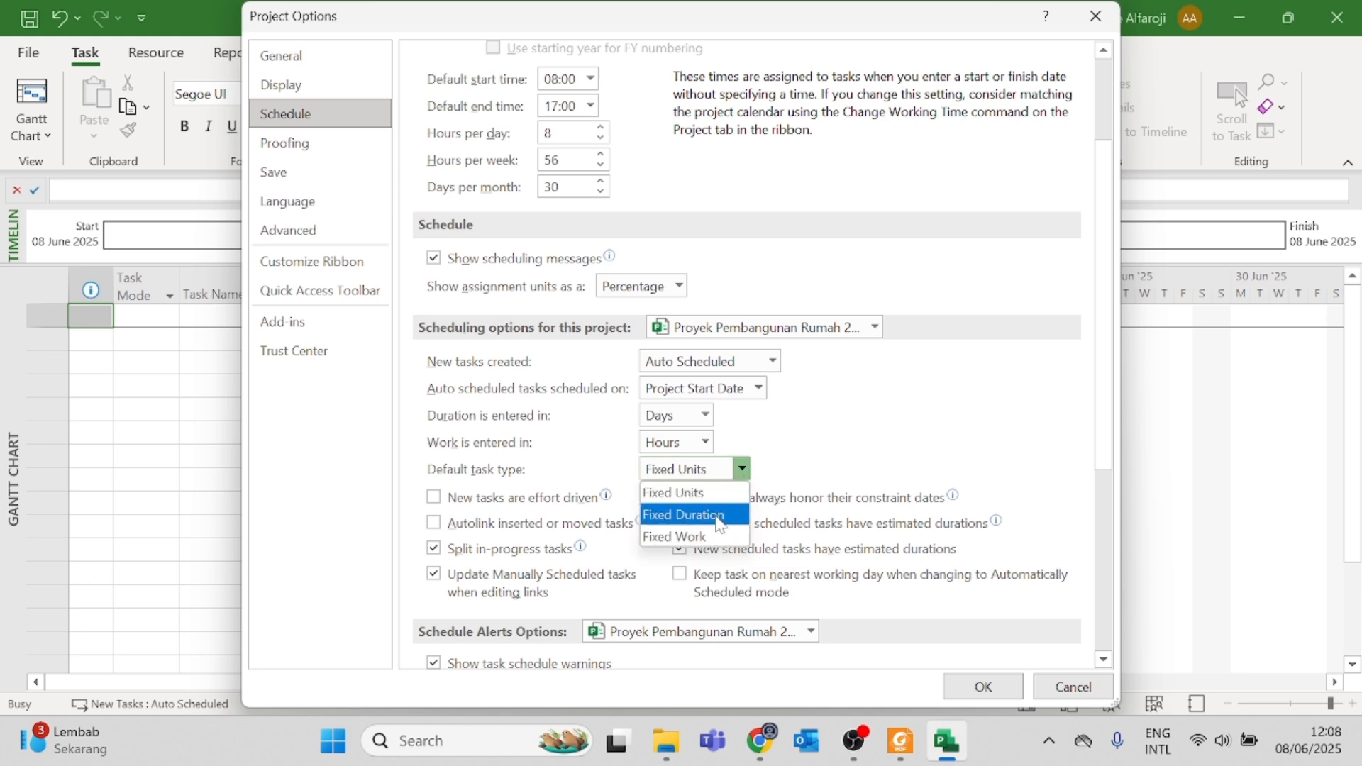
{"action": "left_click", "coordinate": [713, 516]}
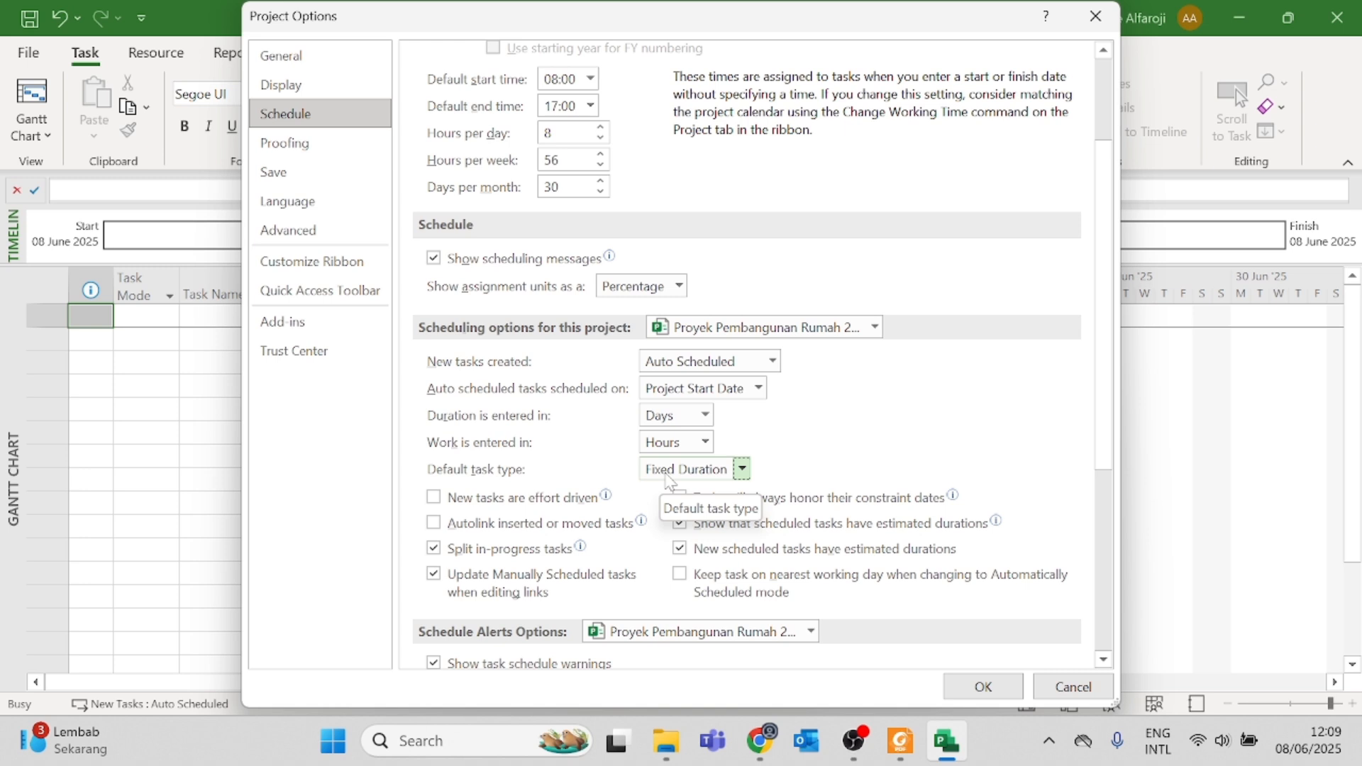
{"action": "left_click", "coordinate": [667, 481]}
{"action": "left_click", "coordinate": [671, 490]}
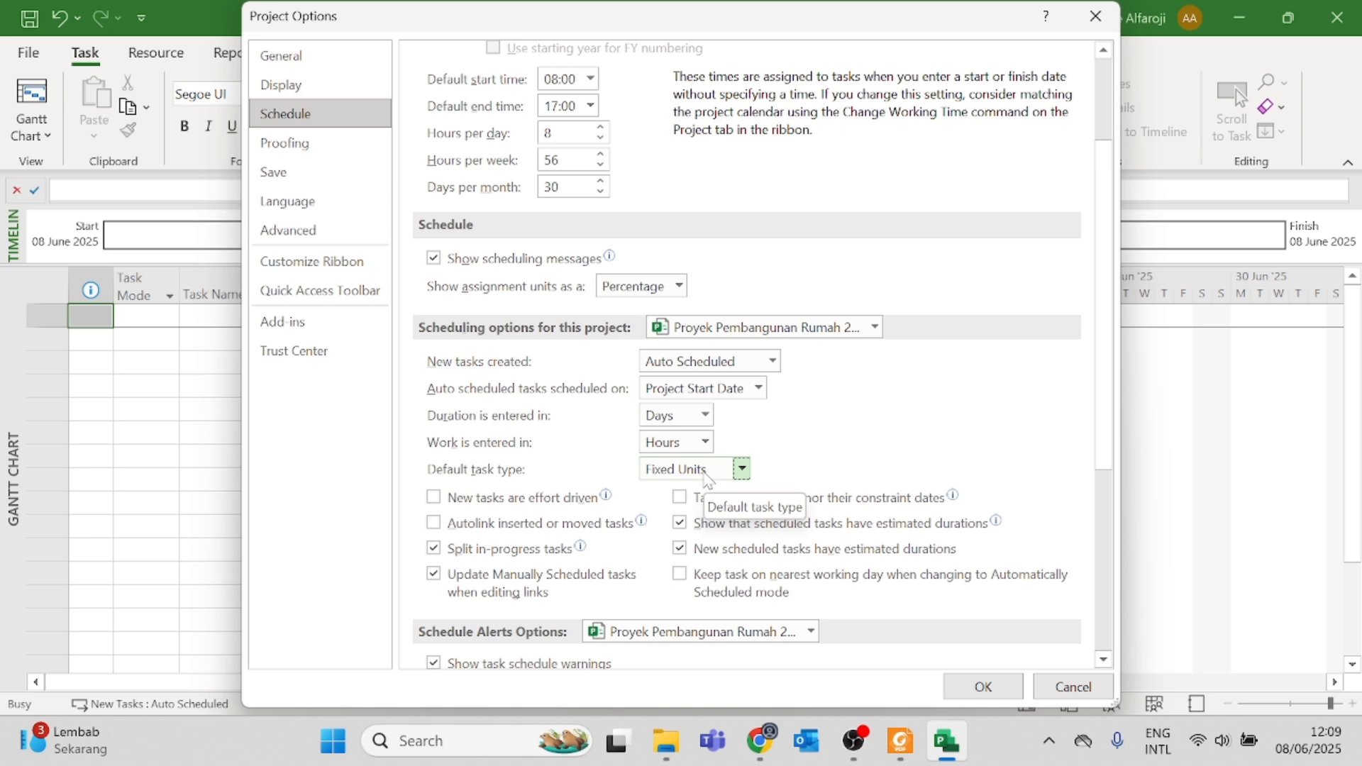
Step: Set the default task type to Fixed Duration and apply the project options
{"action": "left_click", "coordinate": [707, 475]}
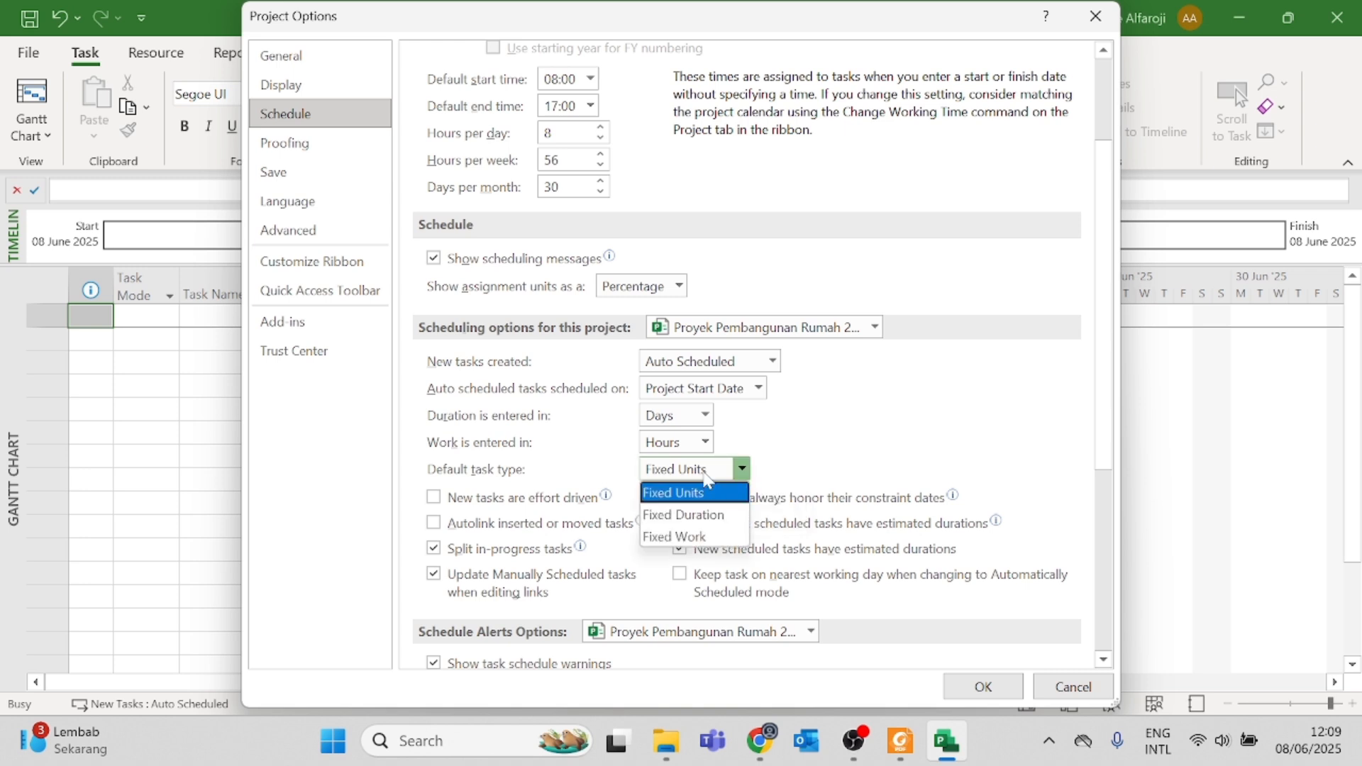
{"action": "left_click", "coordinate": [699, 516]}
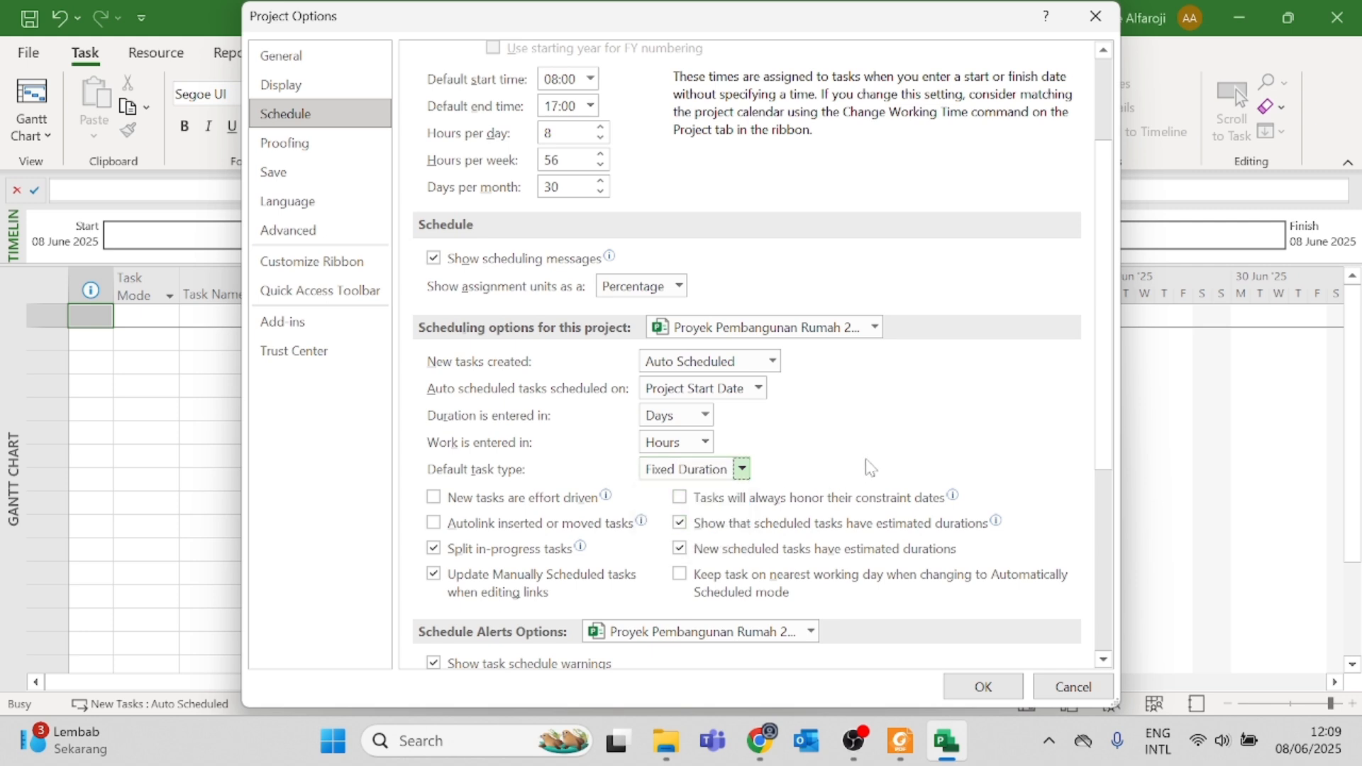
{"action": "scroll", "coordinate": [578, 471], "scroll_direction": "down", "scroll_amount": 3}
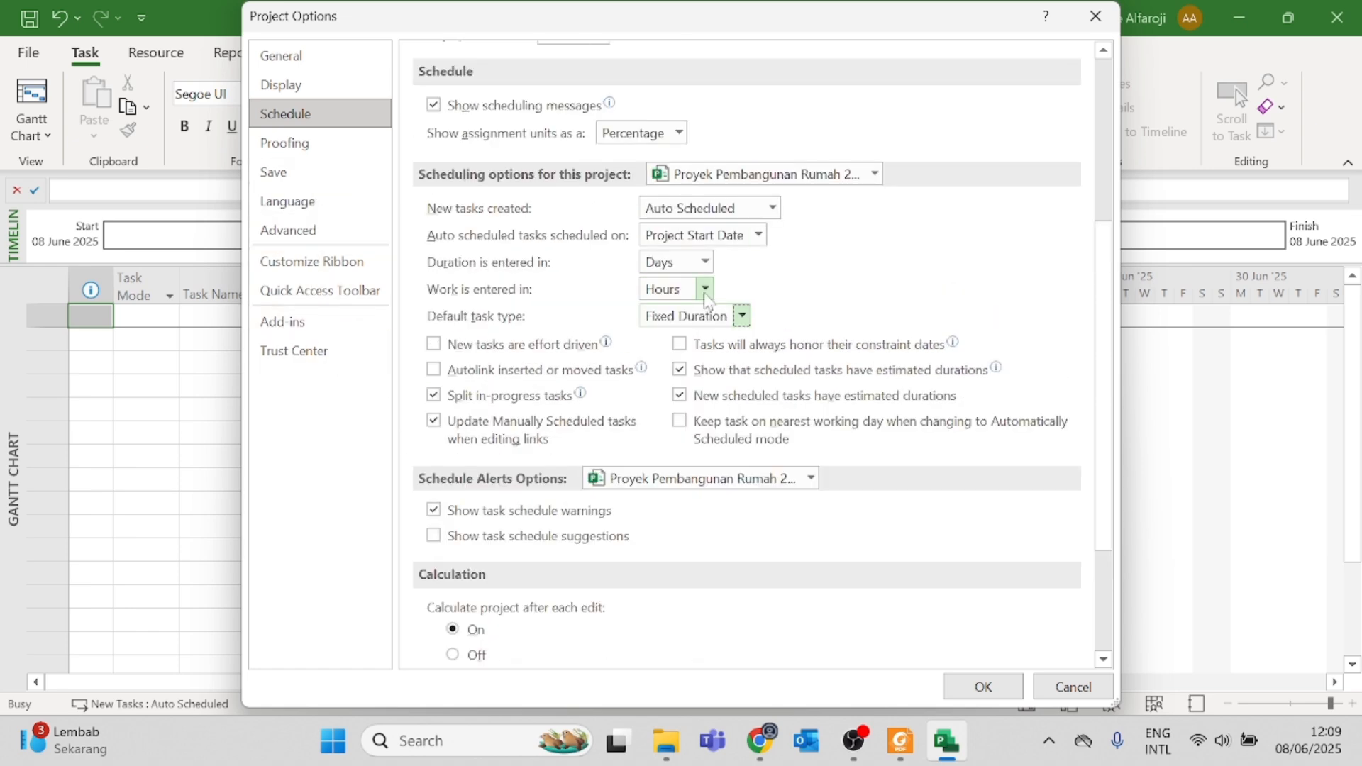
{"action": "scroll", "coordinate": [818, 647], "scroll_direction": "down", "scroll_amount": 5}
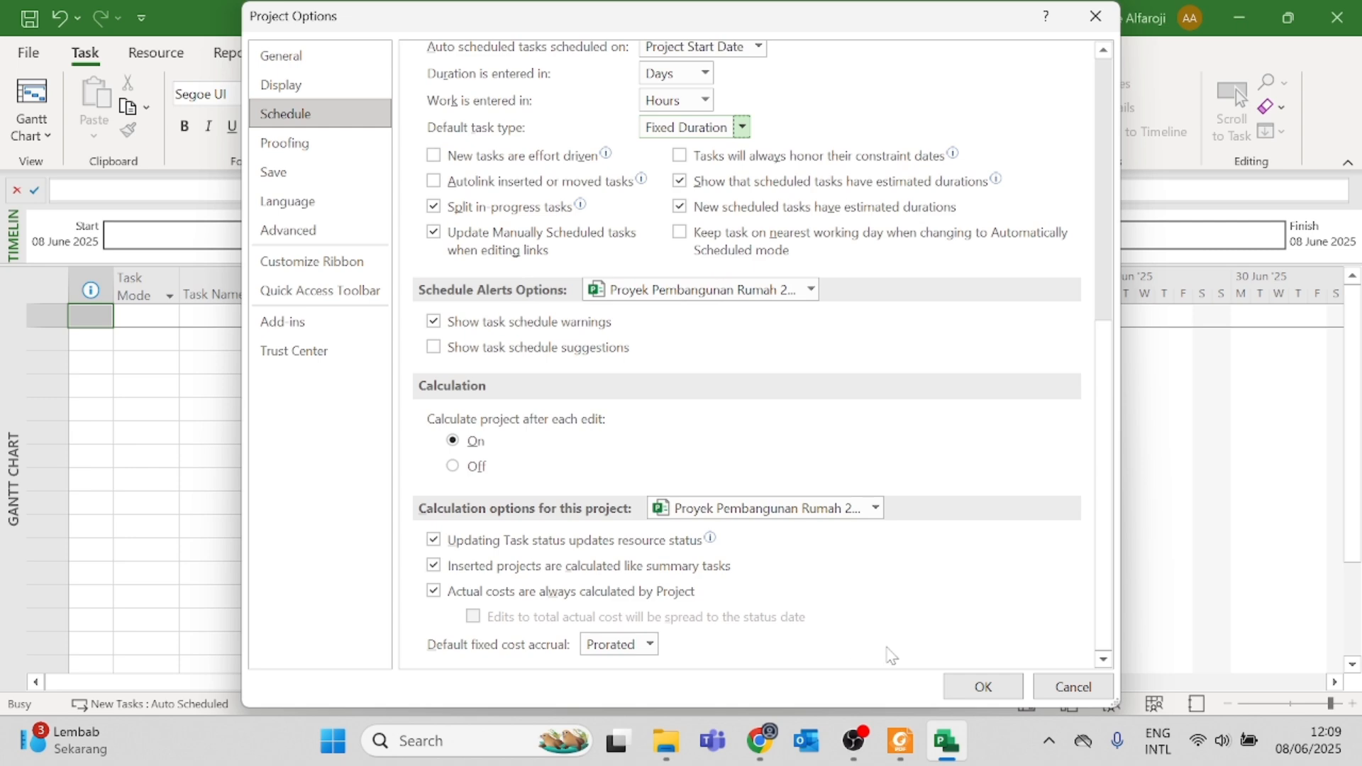
{"action": "left_click", "coordinate": [963, 692]}
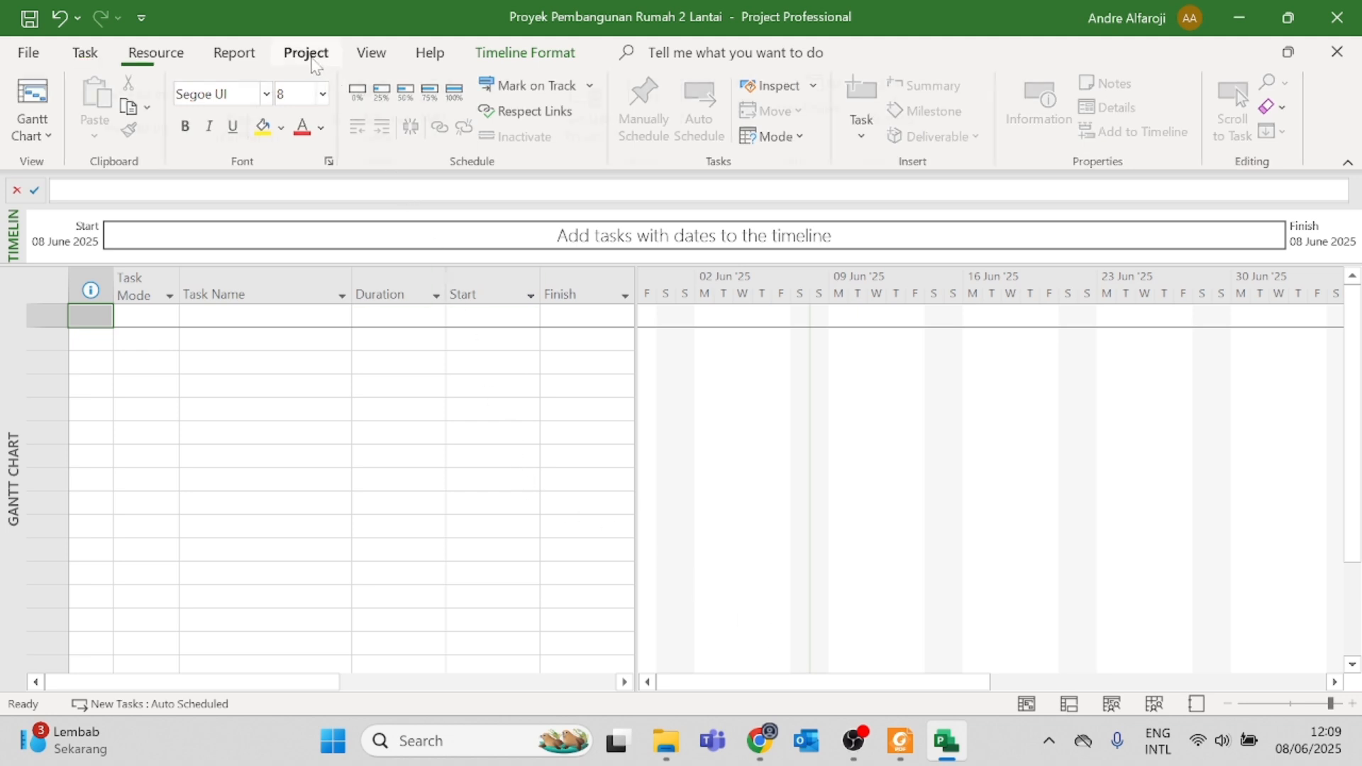
Step: Inspect the default work week details of the Standard project calendar, then close the Change Working Time dialog
{"action": "left_click", "coordinate": [313, 57]}
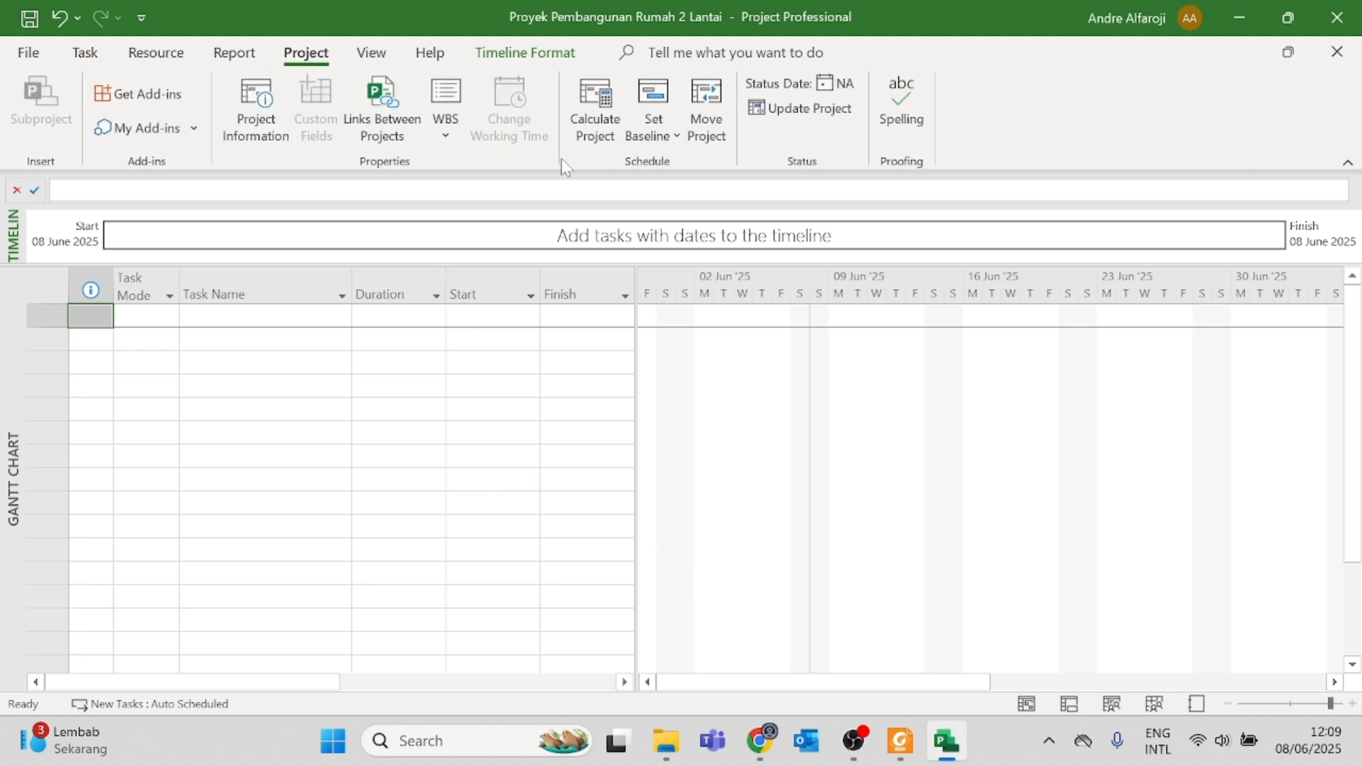
{"action": "left_click", "coordinate": [245, 360]}
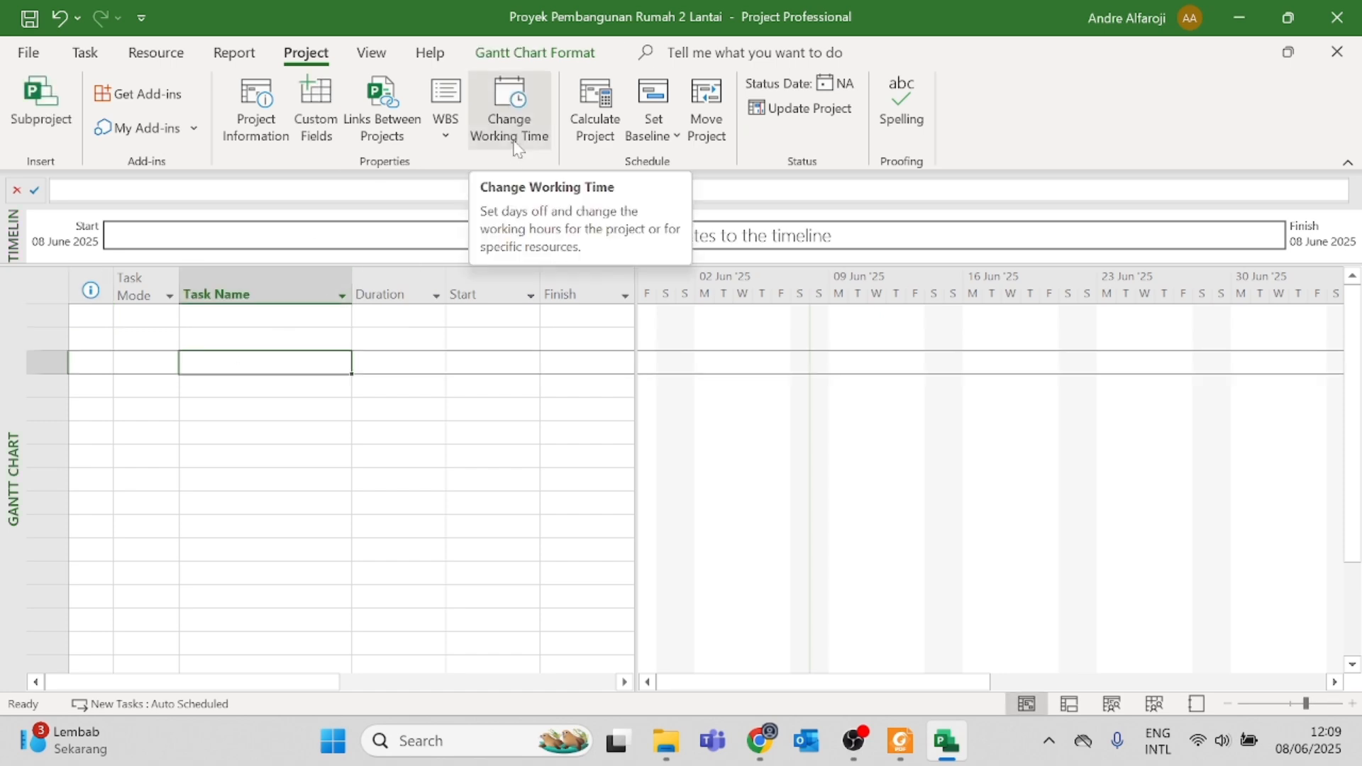
{"action": "left_click", "coordinate": [509, 117]}
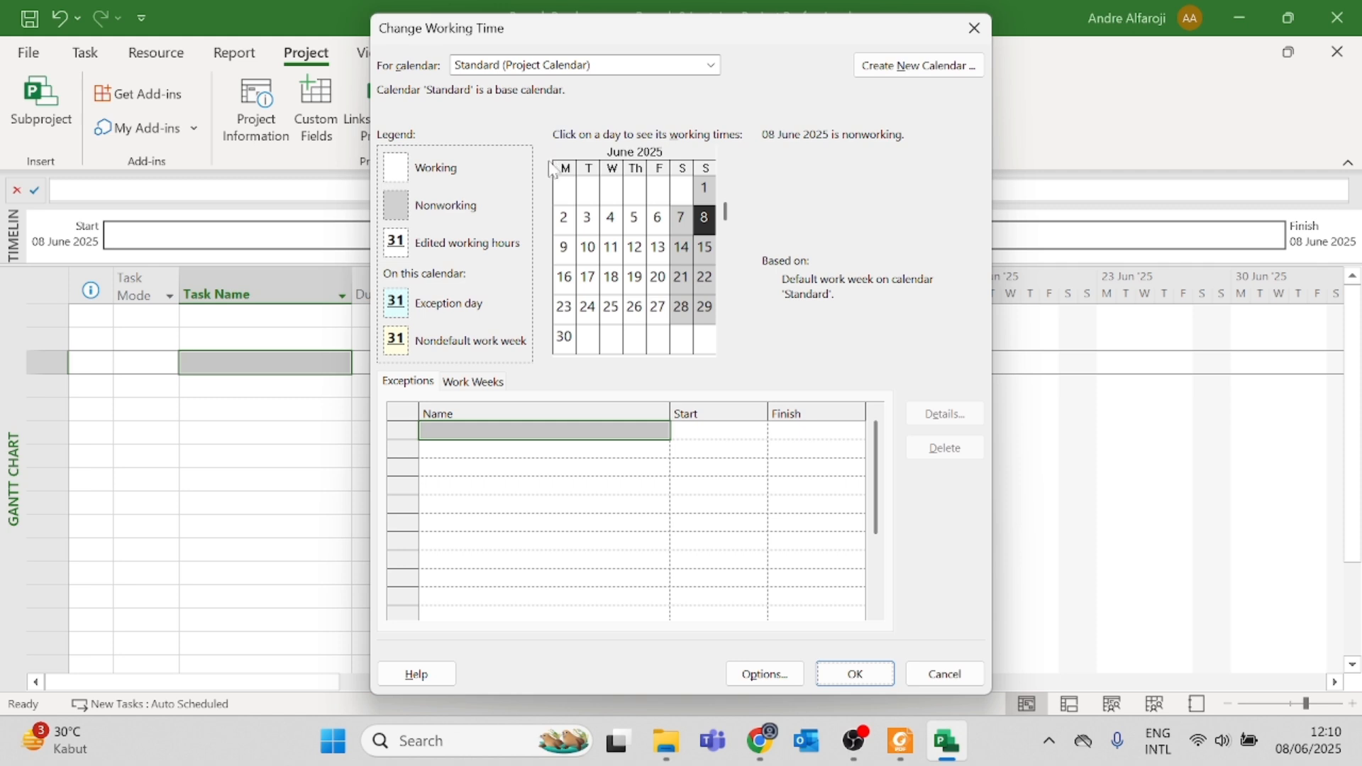
{"action": "left_click", "coordinate": [474, 382]}
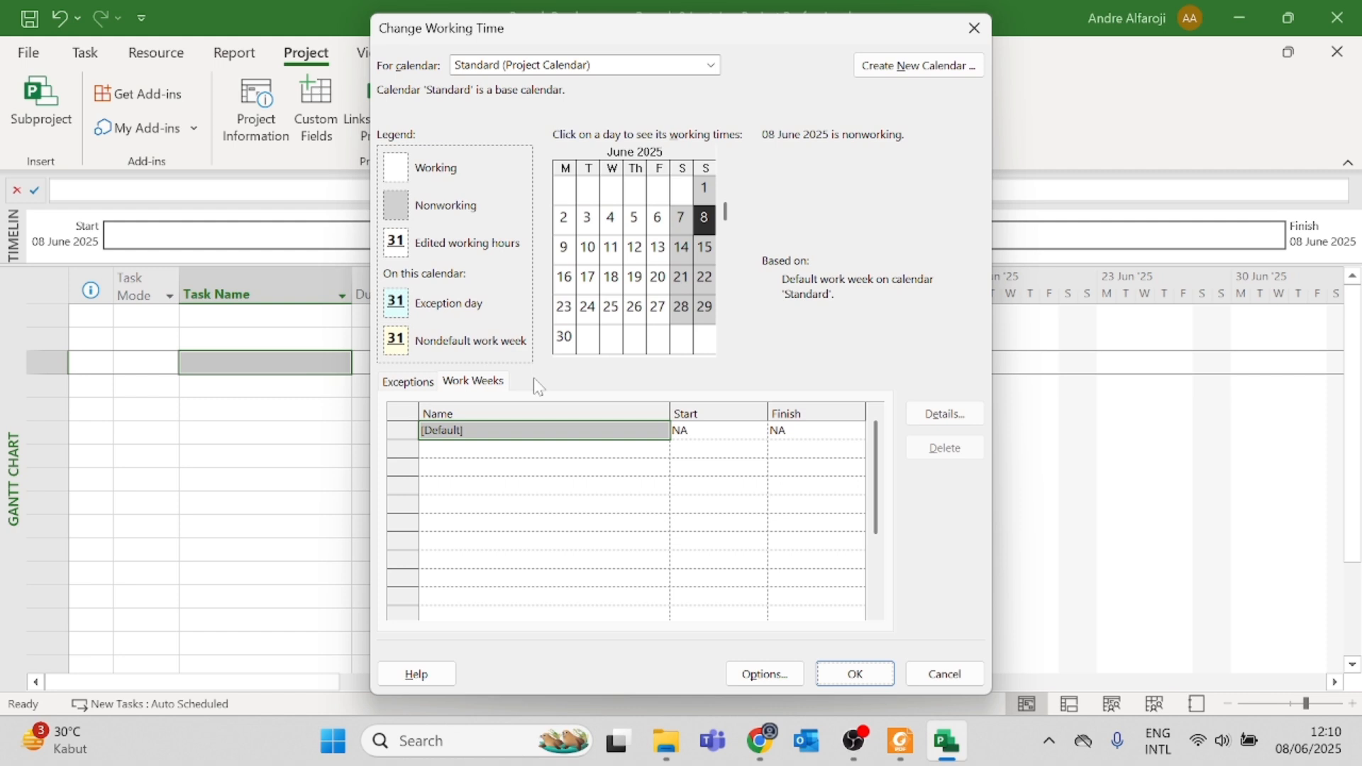
{"action": "left_click", "coordinate": [945, 413]}
{"action": "left_click", "coordinate": [850, 209]}
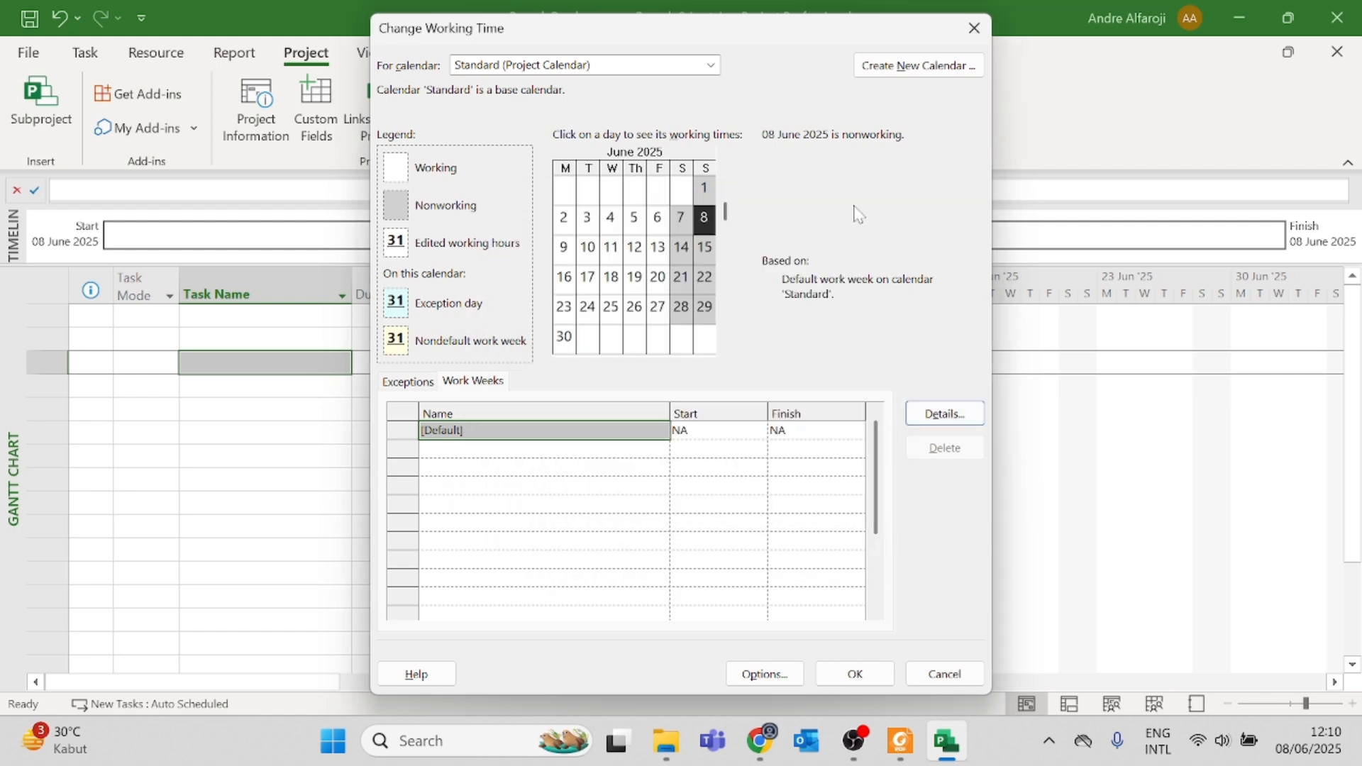
{"action": "left_click", "coordinate": [974, 27]}
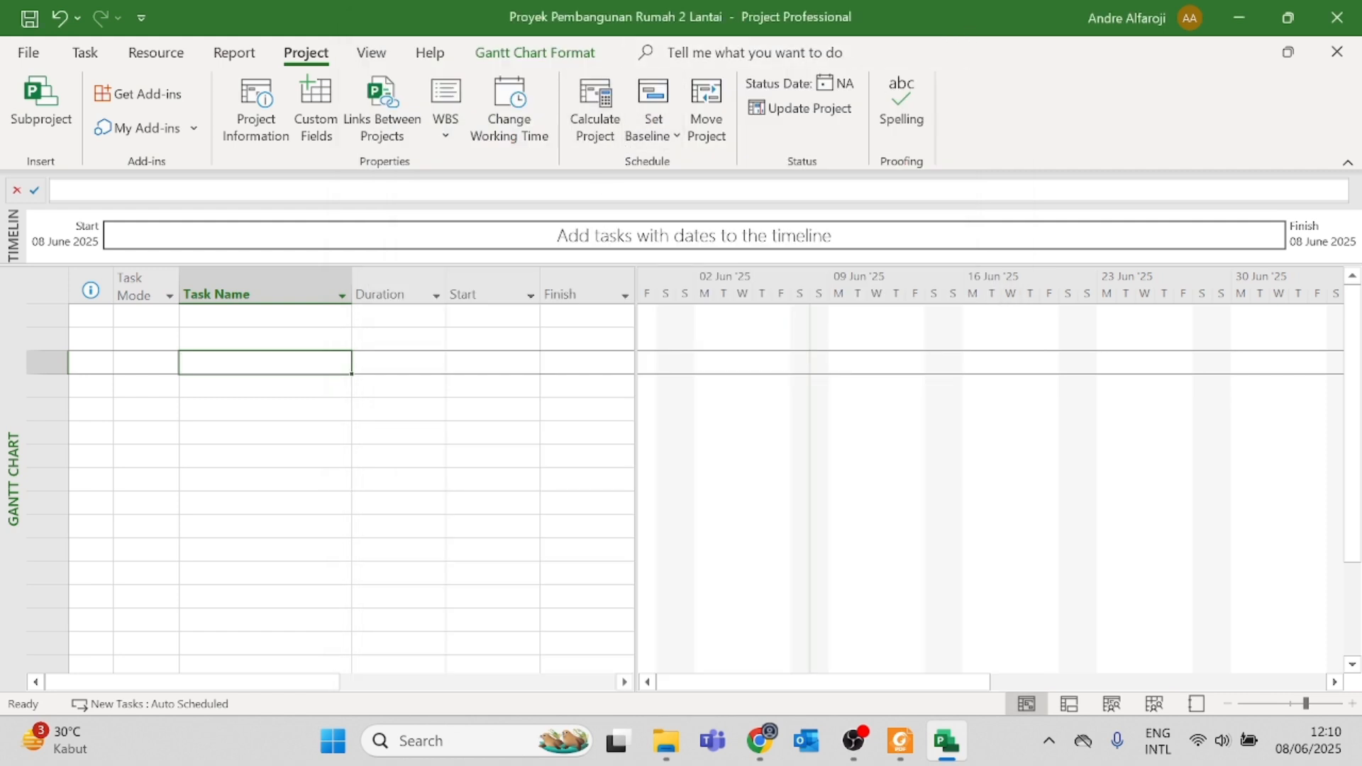
Step: In the Standard calendar's default work week, set Monday through Friday to specific working times of 08:00–12:00 and 13:00–17:00
{"action": "left_click", "coordinate": [528, 130]}
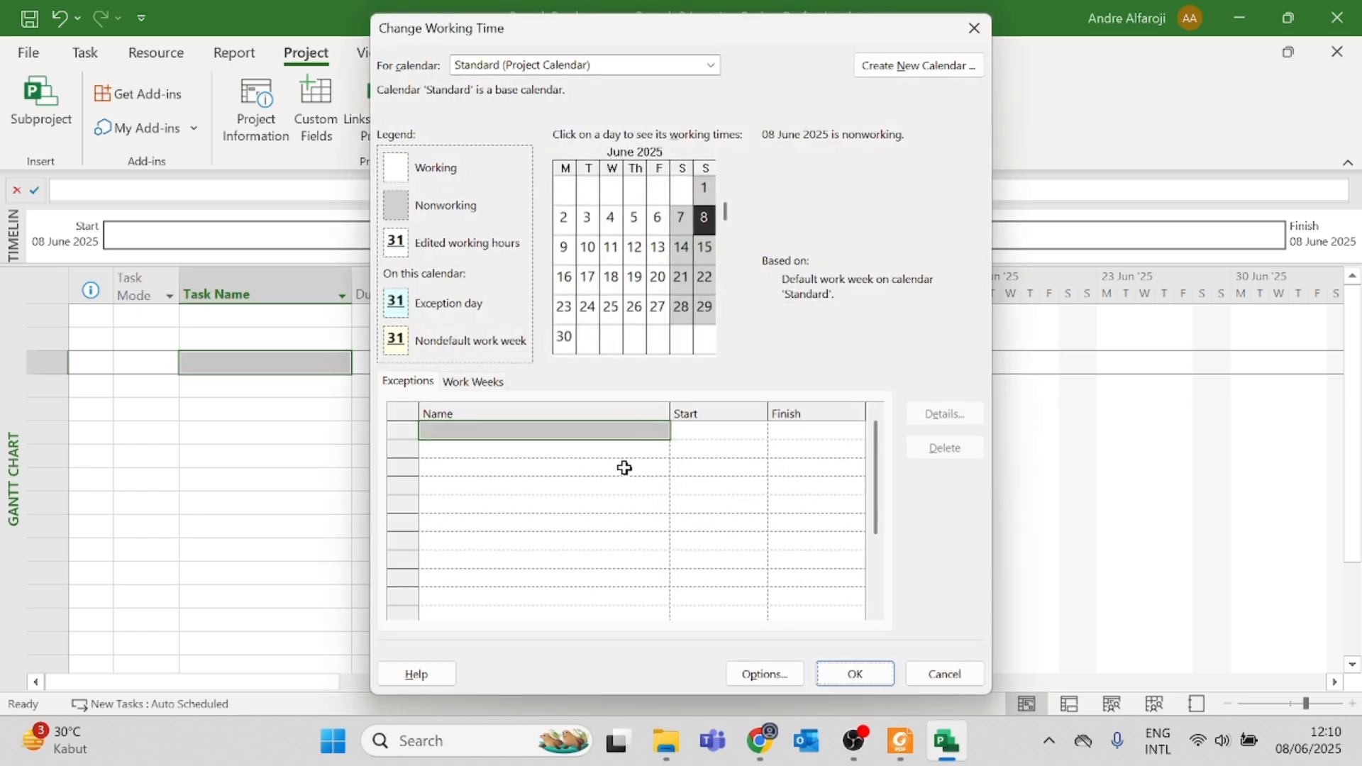
{"action": "left_click", "coordinate": [474, 382]}
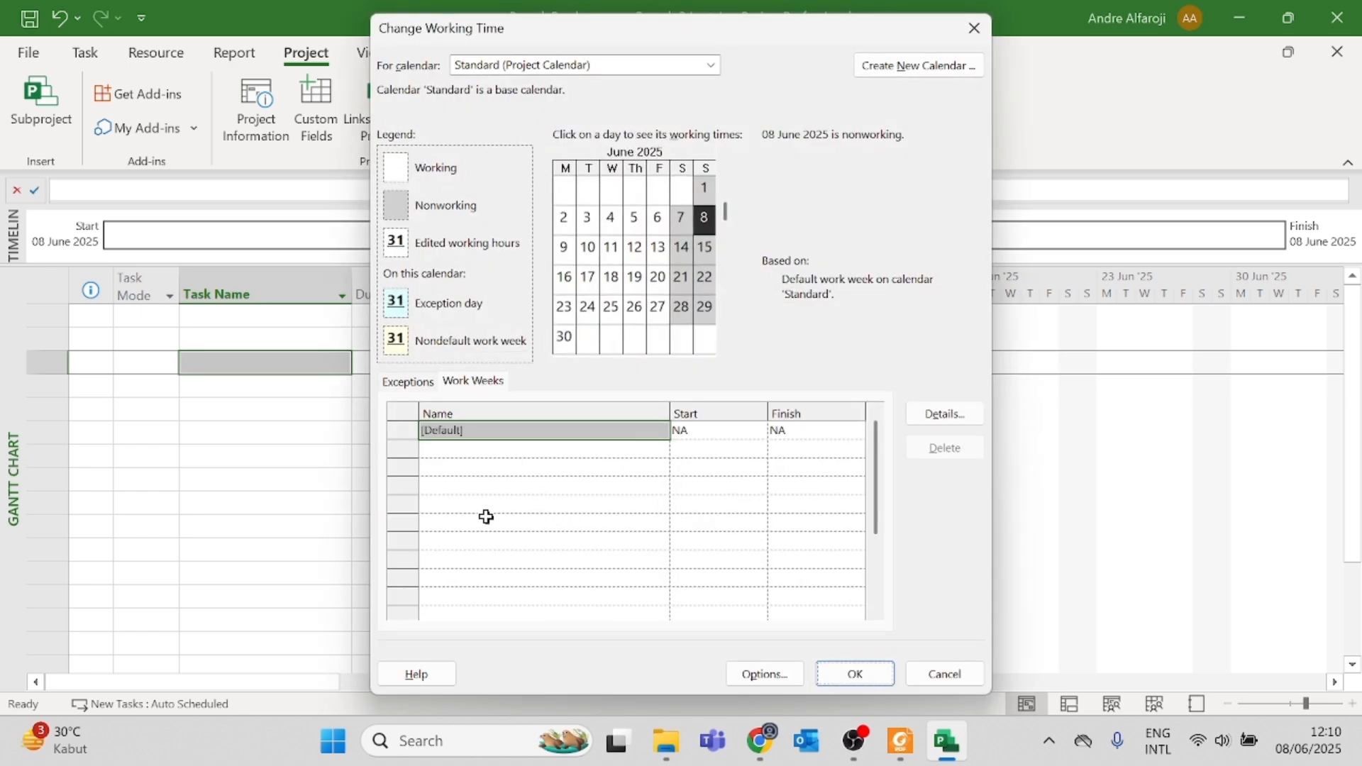
{"action": "left_click", "coordinate": [944, 415]}
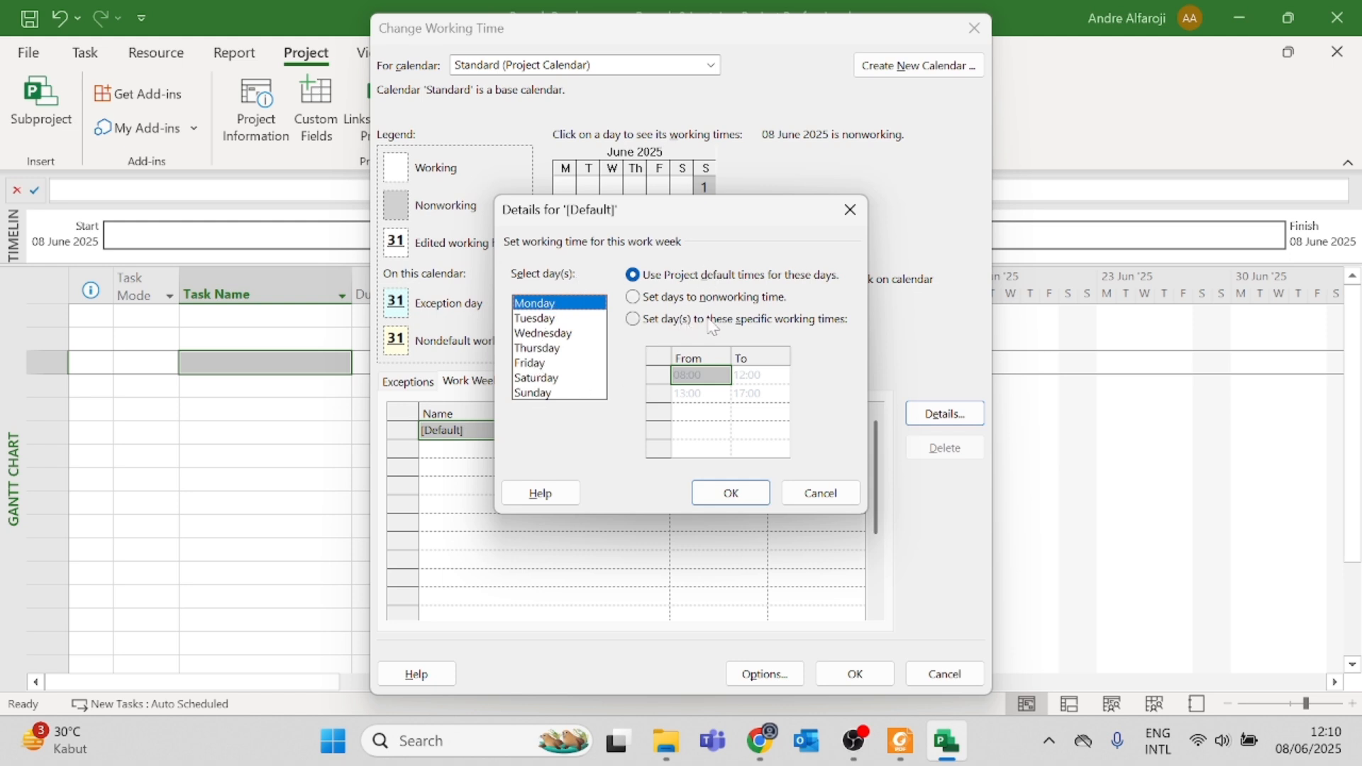
{"action": "left_click", "coordinate": [815, 327]}
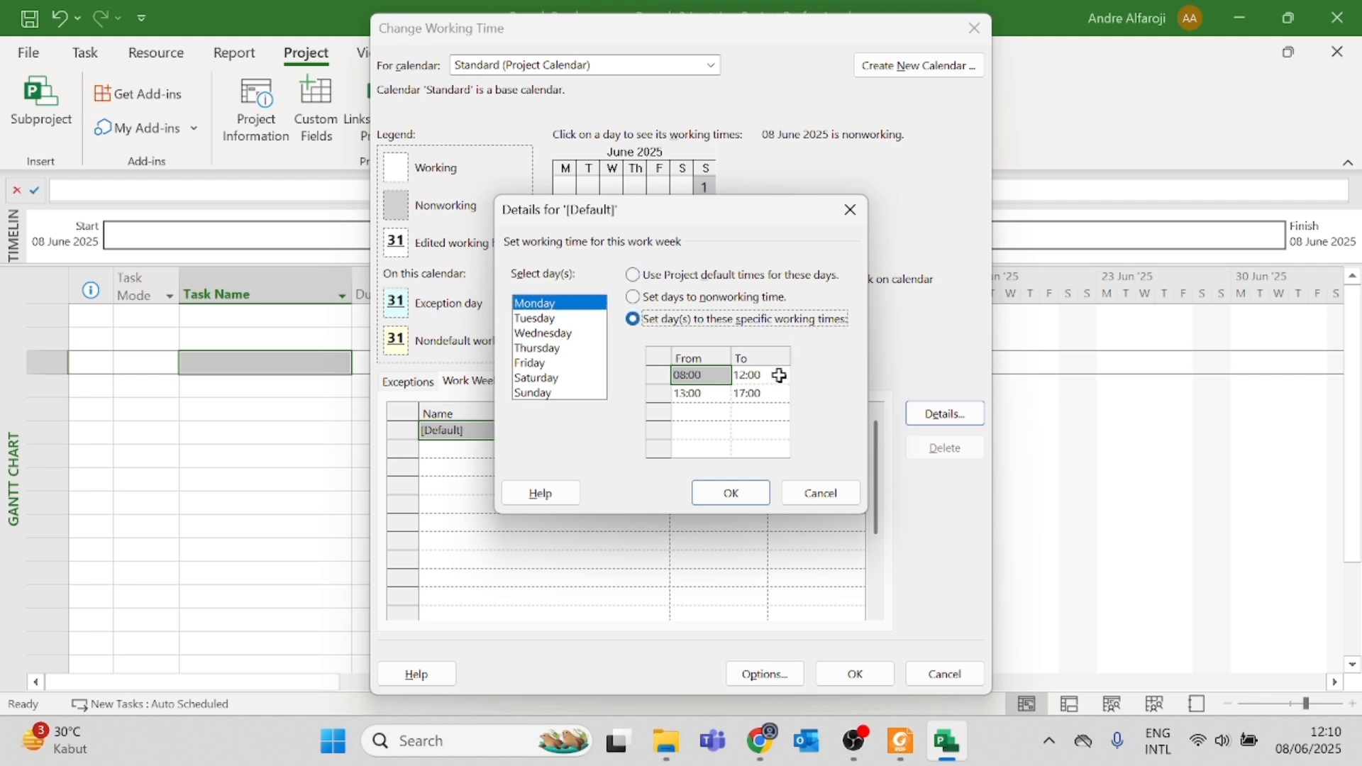
{"action": "left_click", "coordinate": [543, 323]}
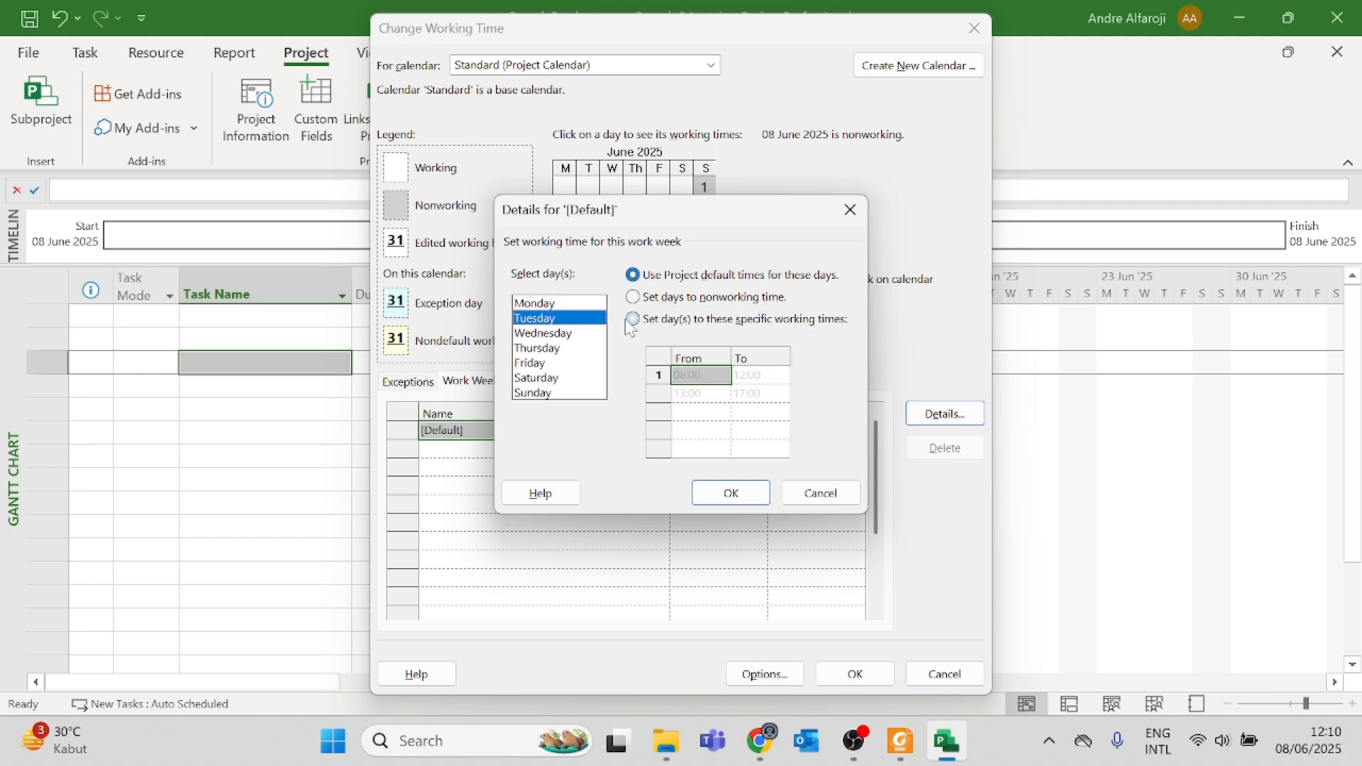
{"action": "left_click", "coordinate": [692, 324]}
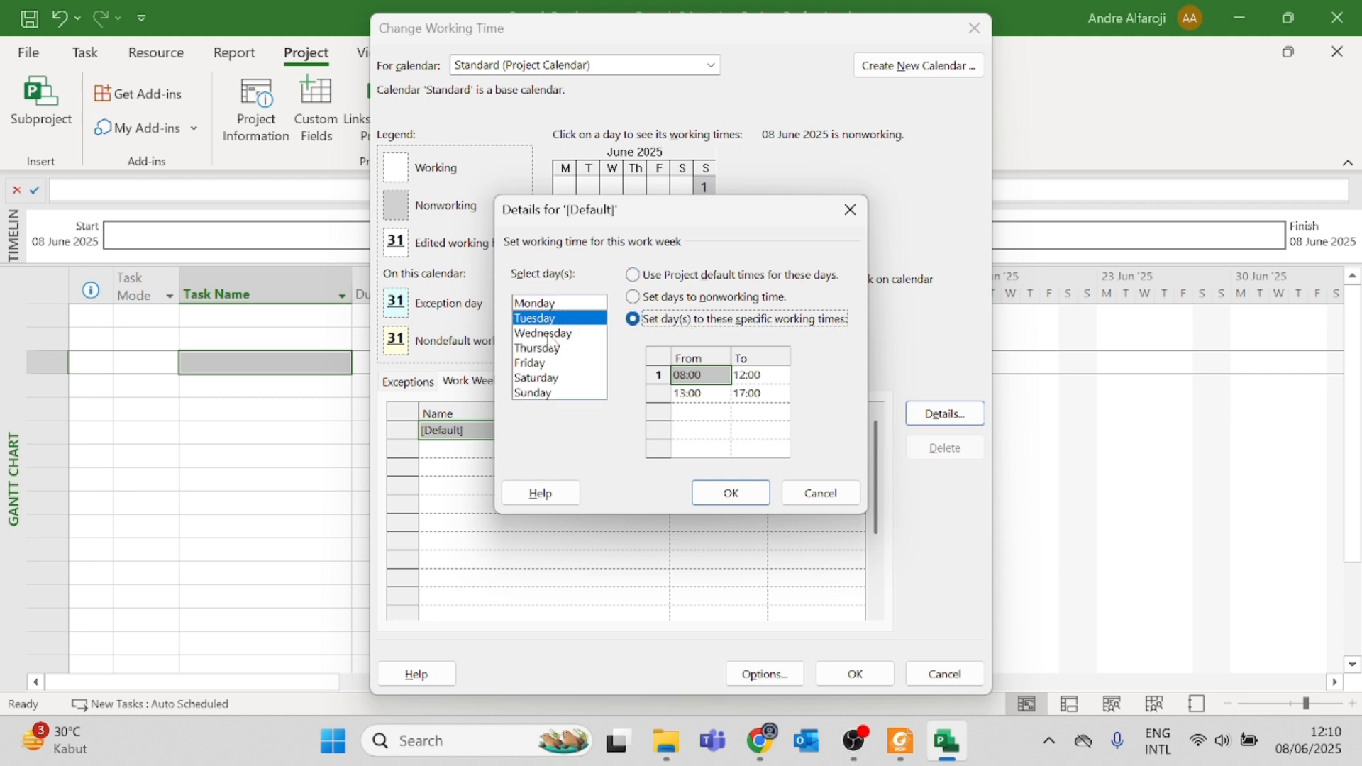
{"action": "left_click", "coordinate": [557, 332]}
{"action": "left_click", "coordinate": [679, 323]}
{"action": "left_click", "coordinate": [574, 348]}
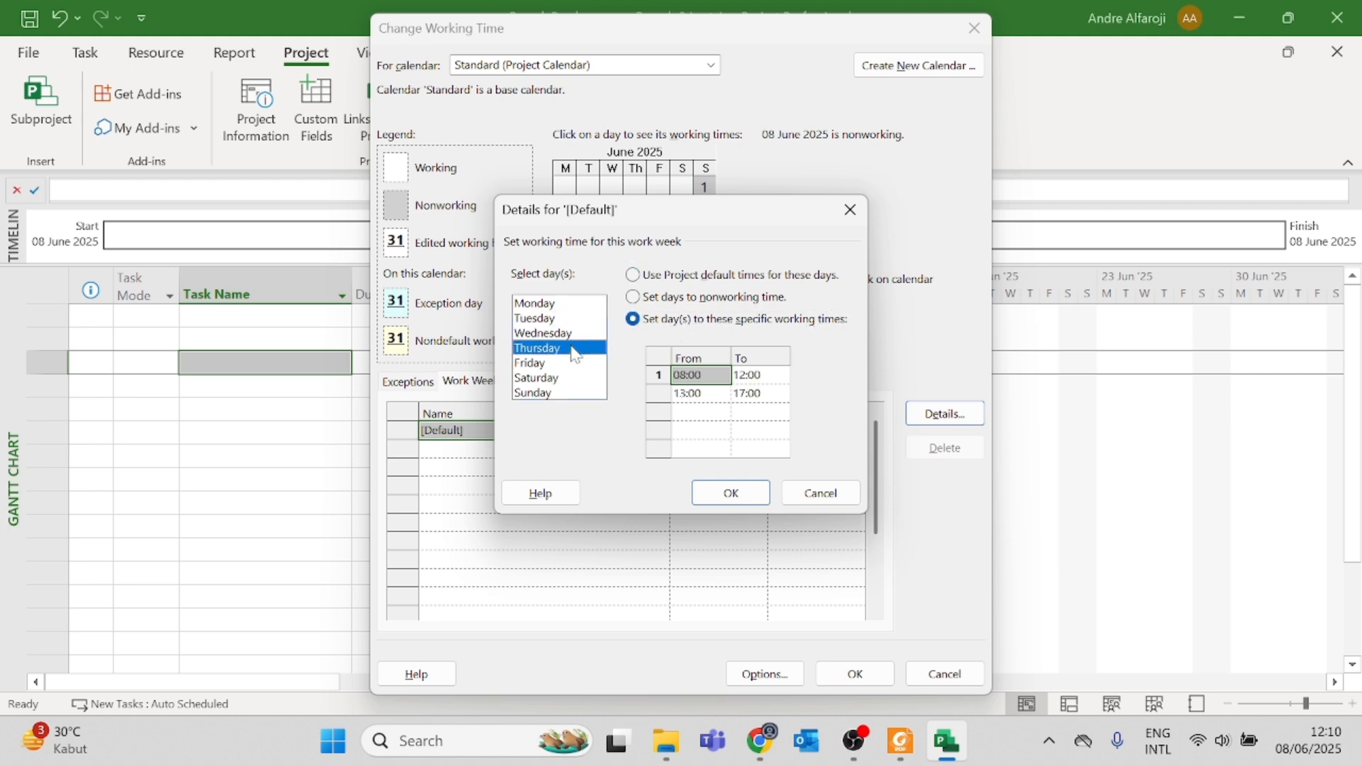
{"action": "left_click", "coordinate": [675, 319]}
{"action": "left_click", "coordinate": [539, 363]}
{"action": "left_click", "coordinate": [674, 320]}
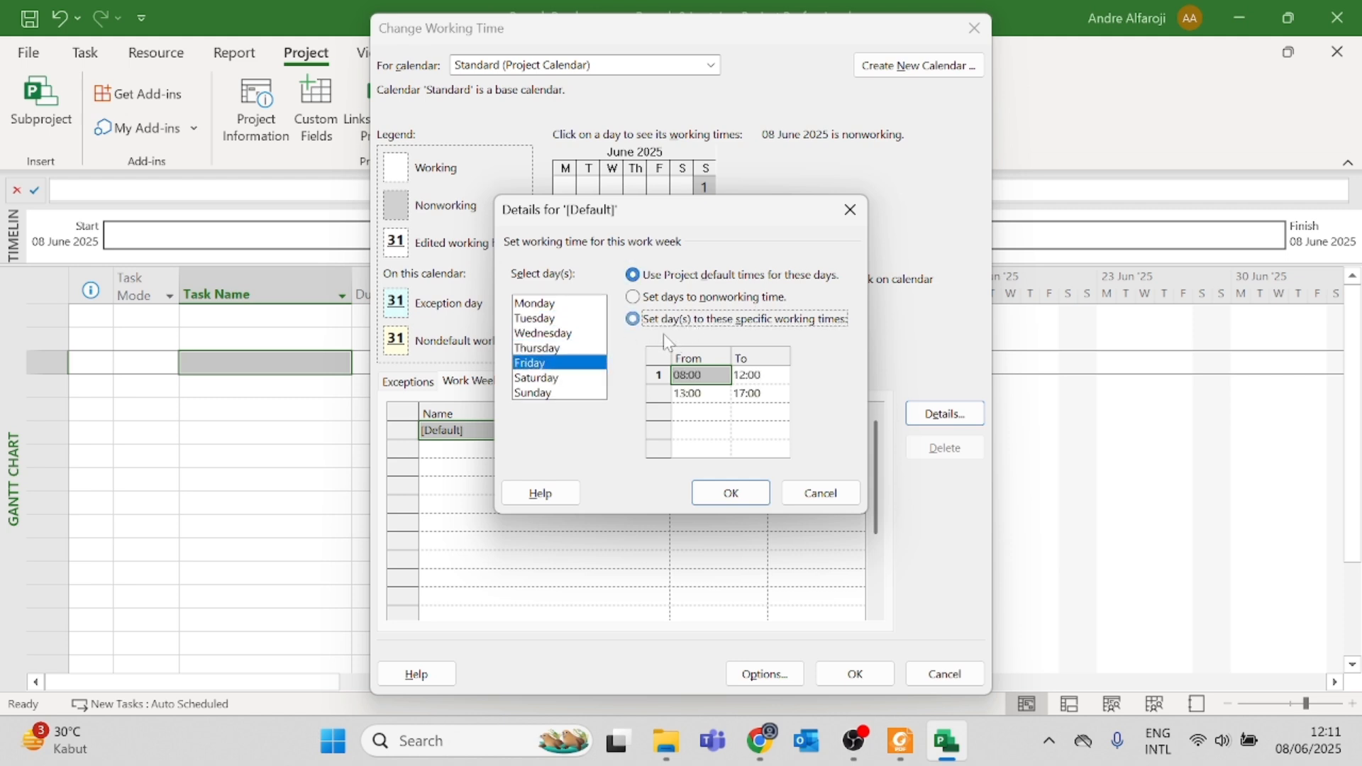
Step: Set Saturday to specific working times of 08:00–12:00 and 13:00–17:00 in the default work week
{"action": "left_click", "coordinate": [557, 378]}
{"action": "left_click", "coordinate": [706, 321]}
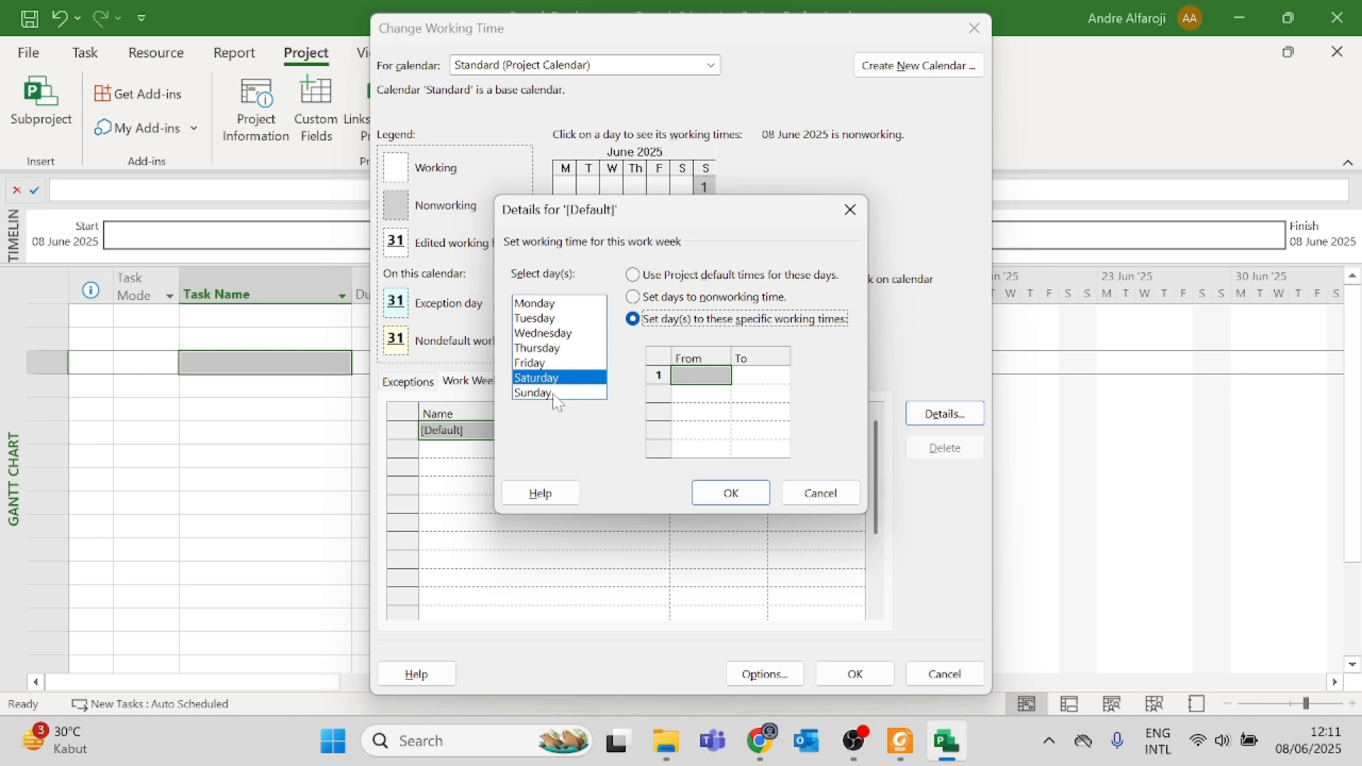
{"action": "left_click", "coordinate": [701, 378]}
{"action": "type", "text": "8"}
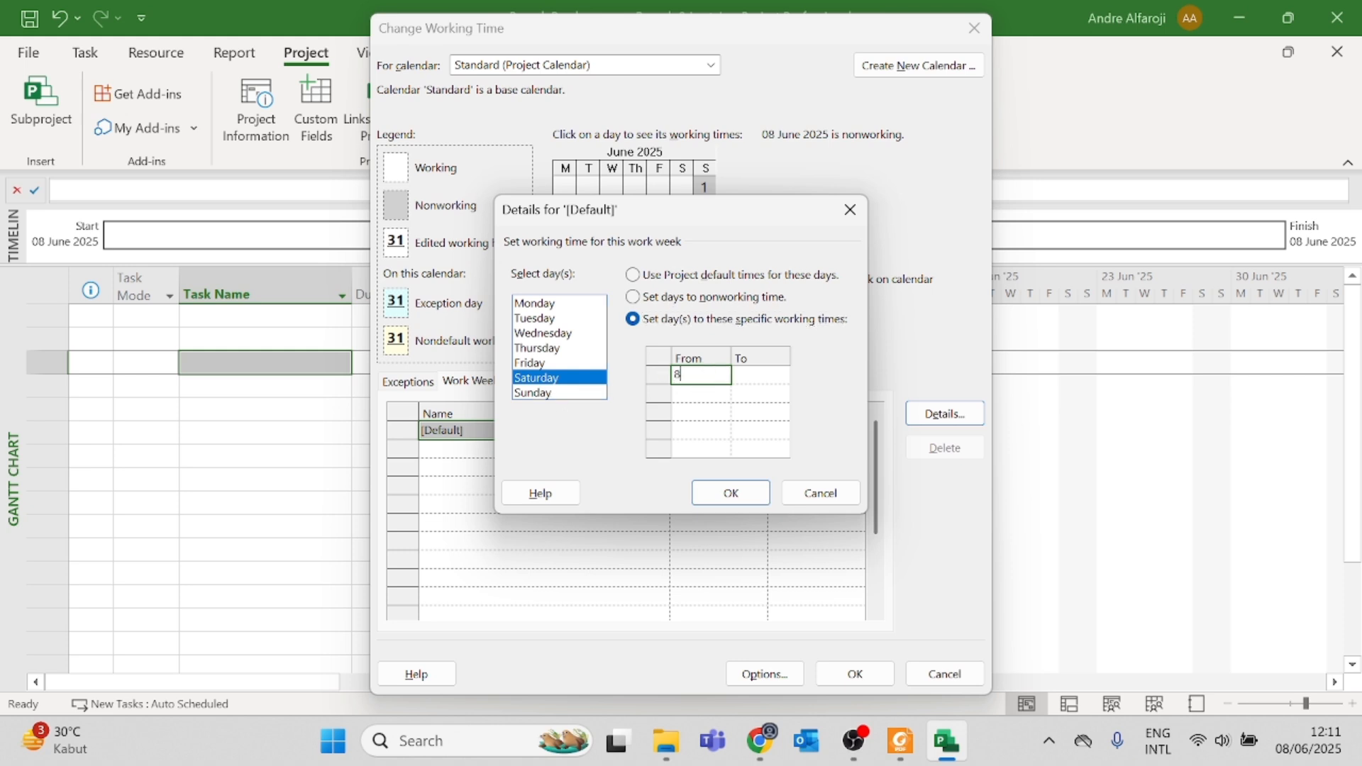
{"action": "key", "text": "Tab"}
{"action": "type", "text": "12"}
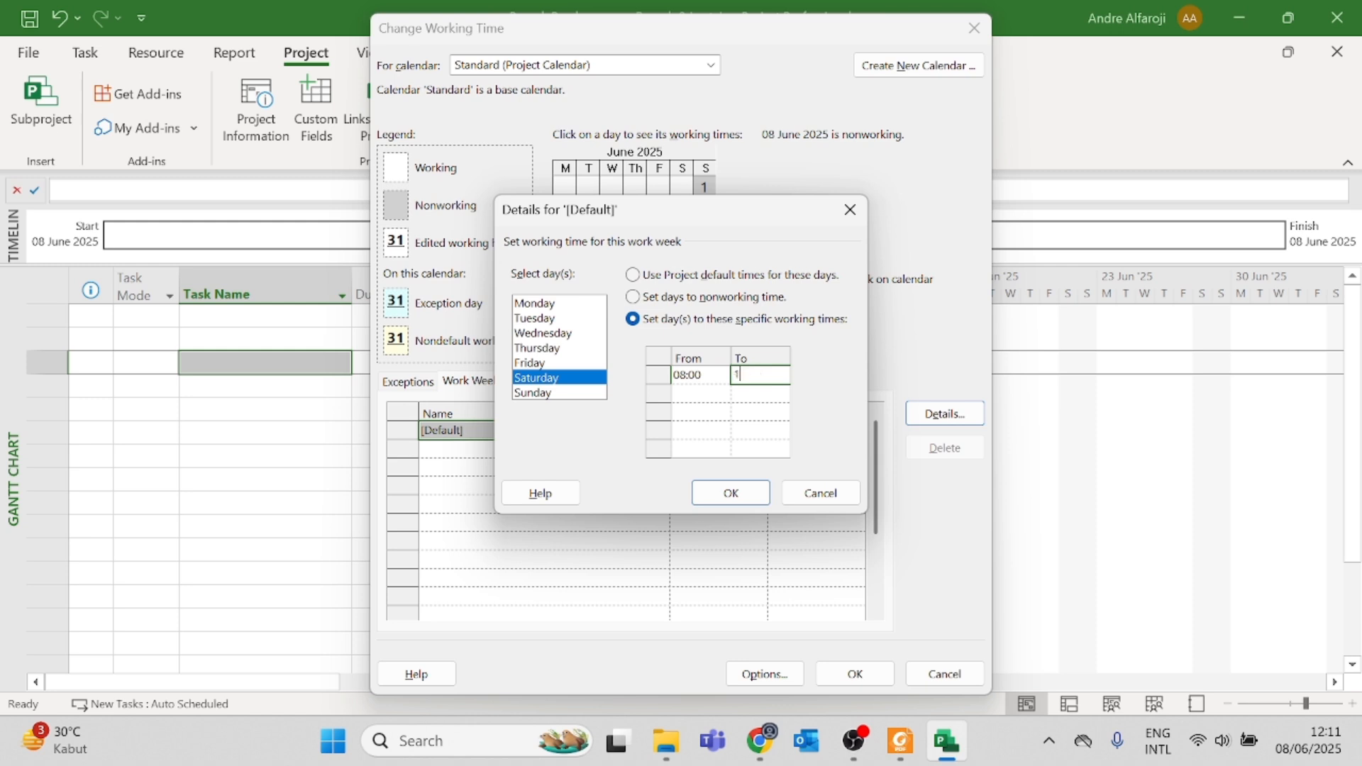
{"action": "left_click", "coordinate": [713, 394]}
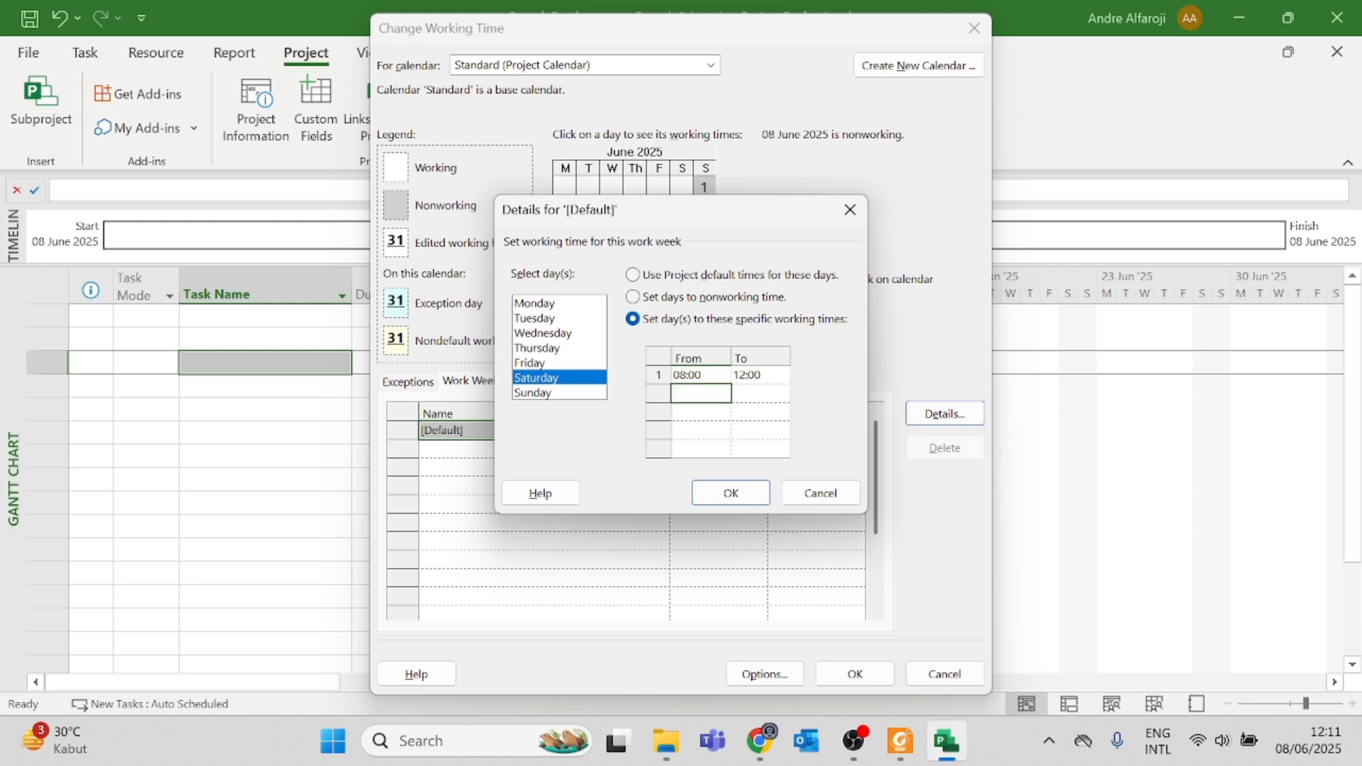
{"action": "type", "text": "13"}
{"action": "left_click", "coordinate": [760, 392]}
{"action": "type", "text": "14:00"}
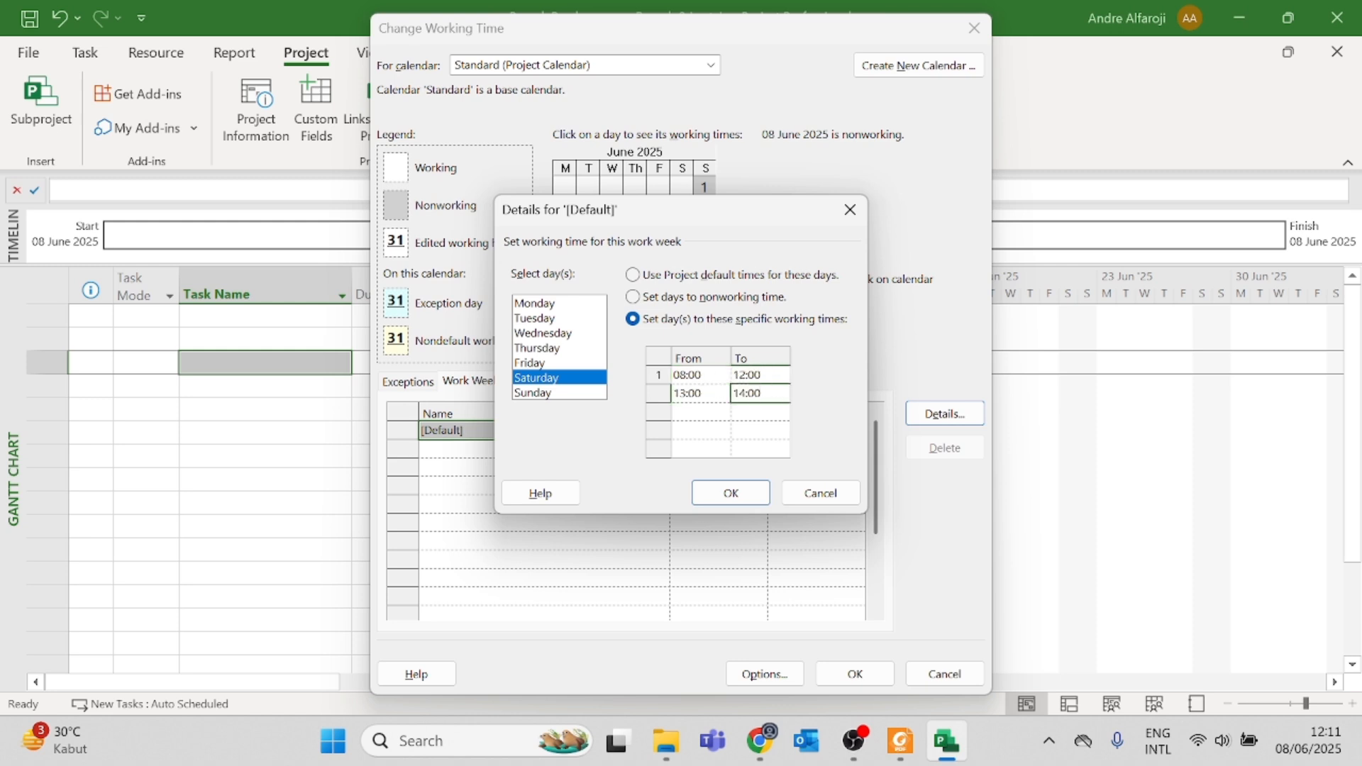
{"action": "type", "text": "17"}
Step: Set Sunday to specific working times of 08:00–12:00 and 13:00–17:00, and confirm the default work week details
{"action": "left_click", "coordinate": [557, 393]}
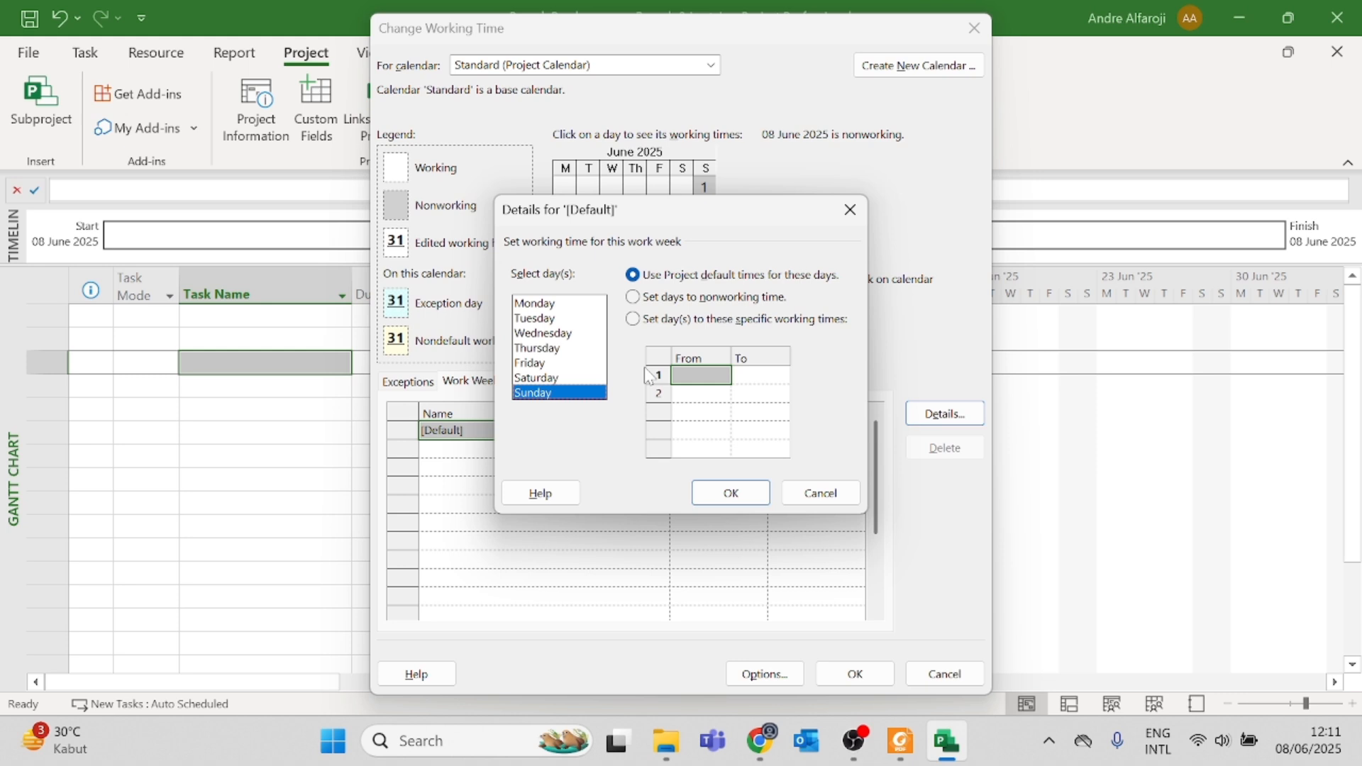
{"action": "left_click", "coordinate": [677, 320]}
{"action": "left_click", "coordinate": [701, 375]}
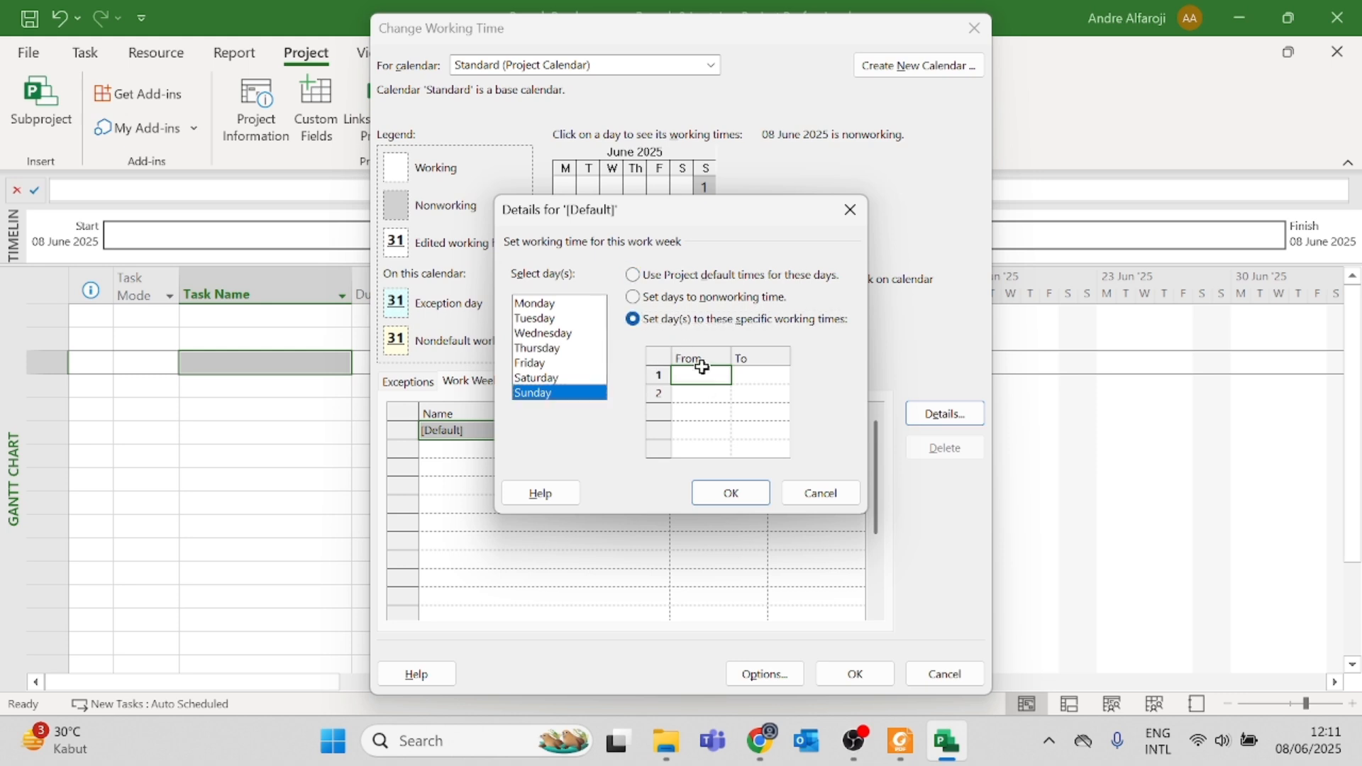
{"action": "type", "text": "8"}
{"action": "key", "text": "Tab"}
{"action": "type", "text": "12"}
{"action": "key", "text": "Tab"}
{"action": "type", "text": "13"}
{"action": "left_click", "coordinate": [799, 390]}
{"action": "left_click", "coordinate": [784, 393]}
{"action": "type", "text": "17"}
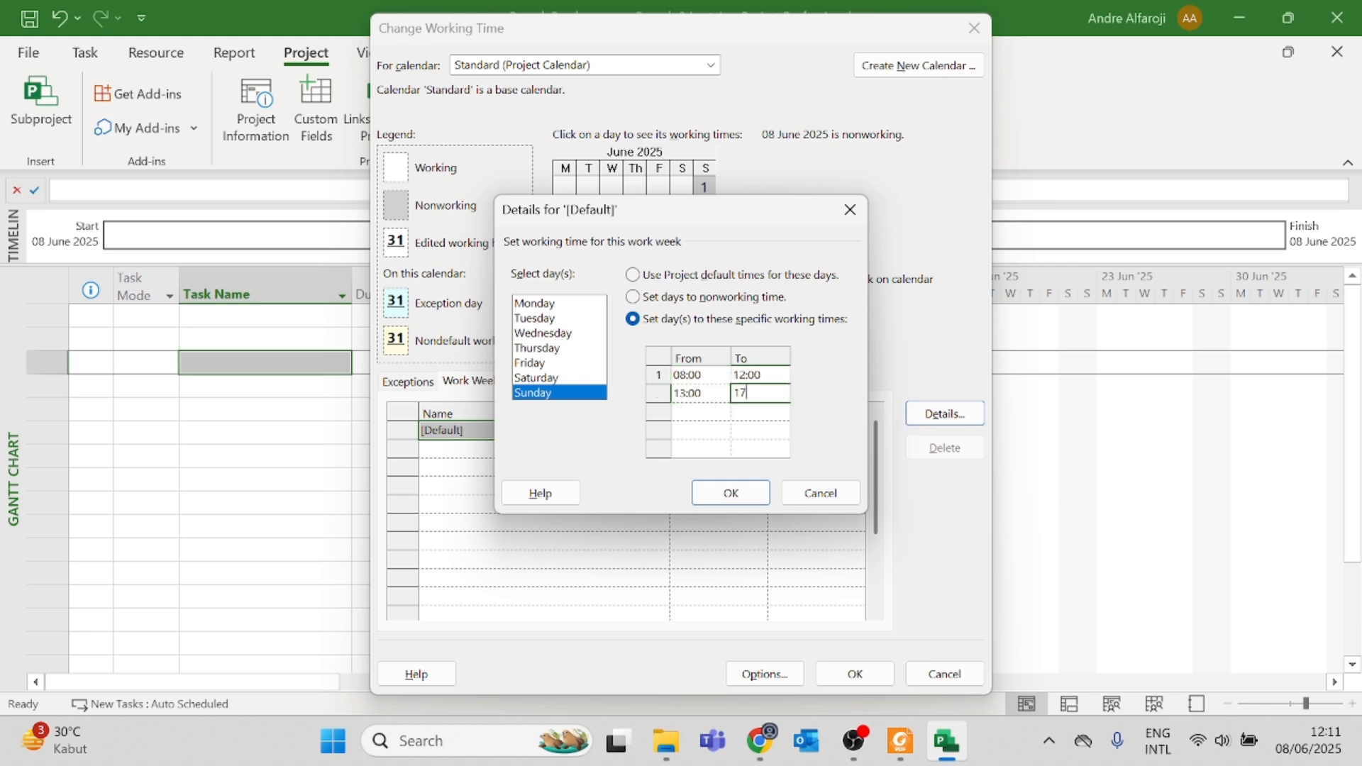
{"action": "left_click", "coordinate": [731, 491]}
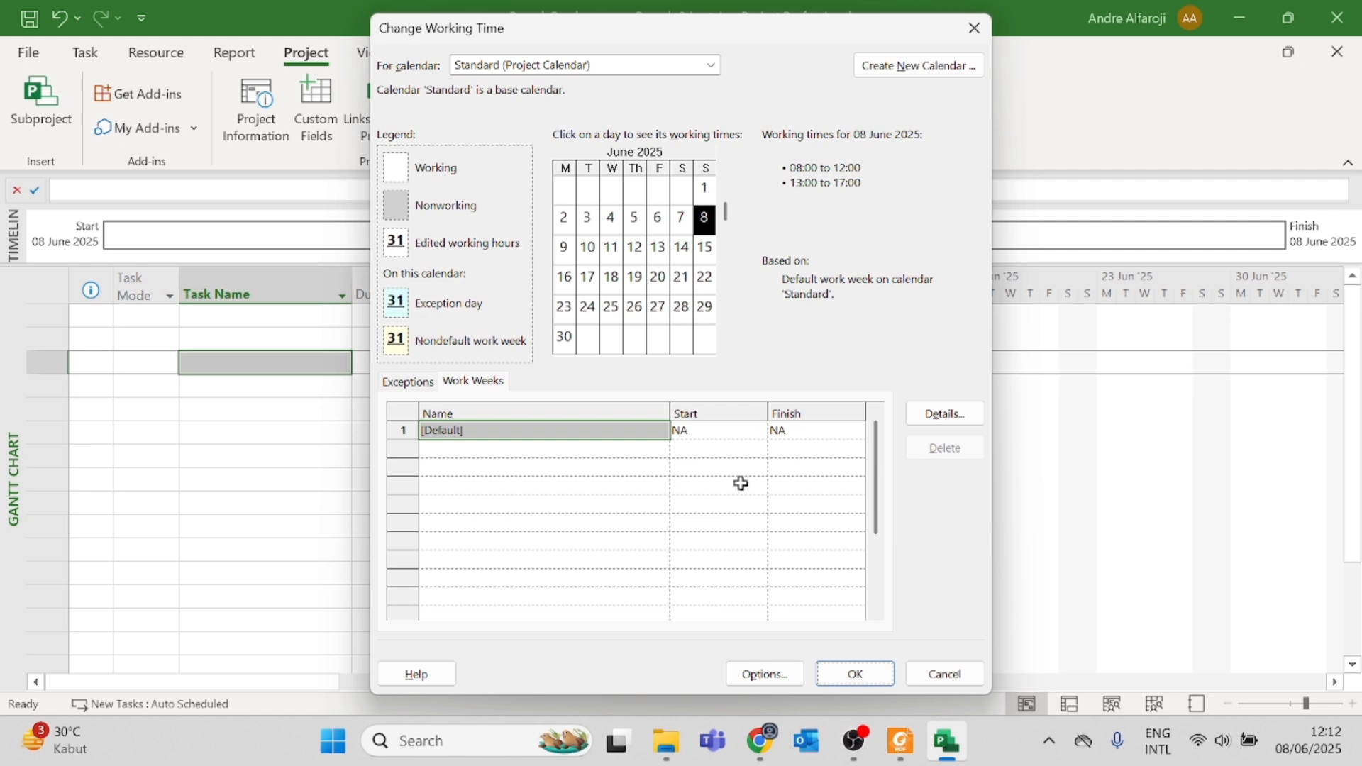
Step: Open the calendar's exceptions list and look up the 2025 public holidays on tanggalan.com in the browser, focusing on June and the following months
{"action": "left_click", "coordinate": [418, 384]}
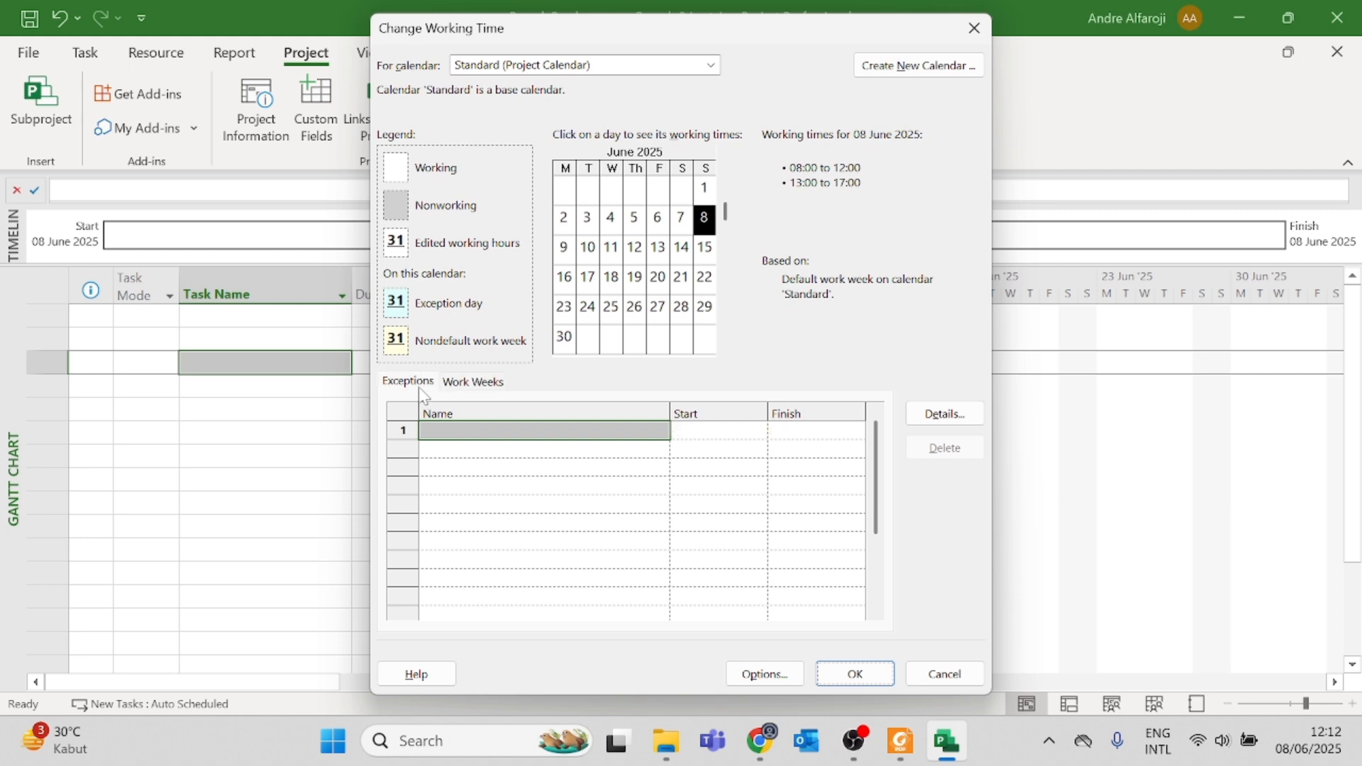
{"action": "left_click", "coordinate": [618, 431]}
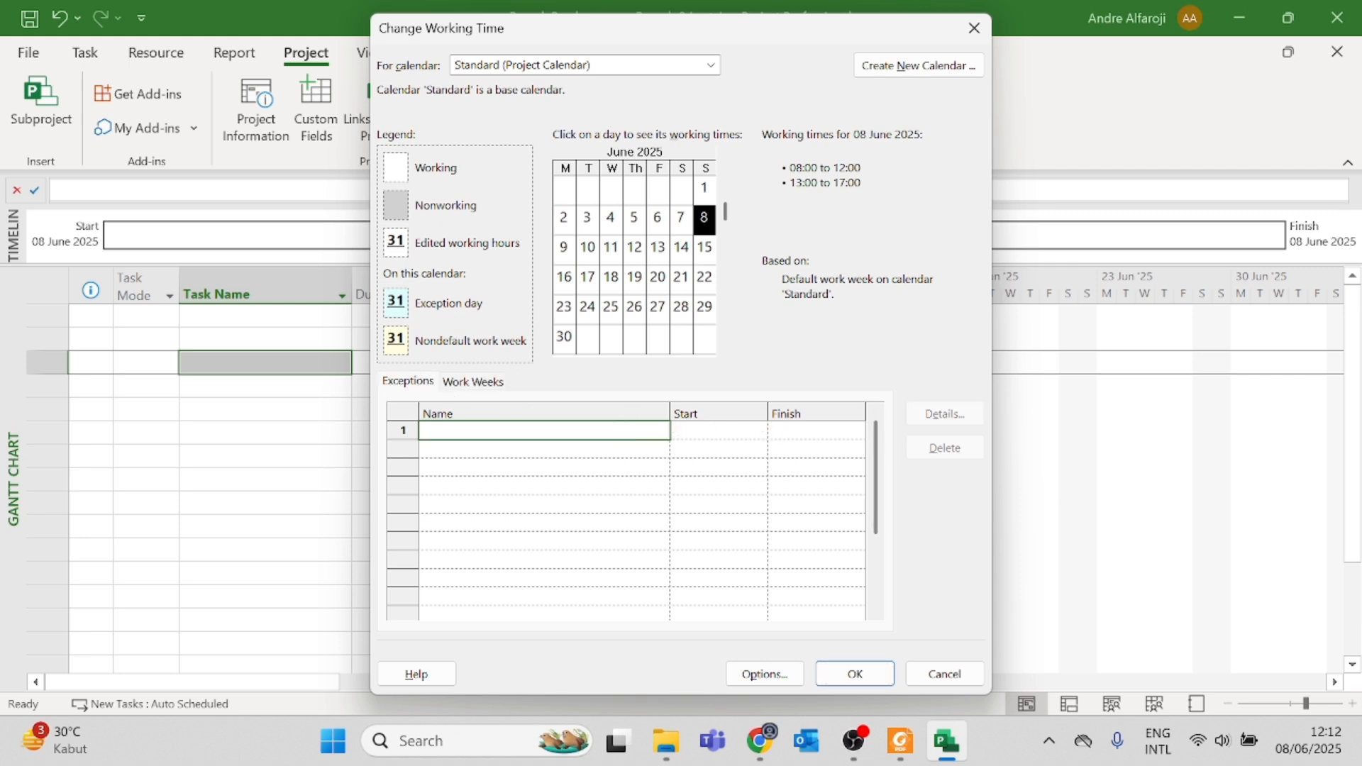
{"action": "key", "text": "alt+Tab"}
{"action": "left_click", "coordinate": [976, 322]}
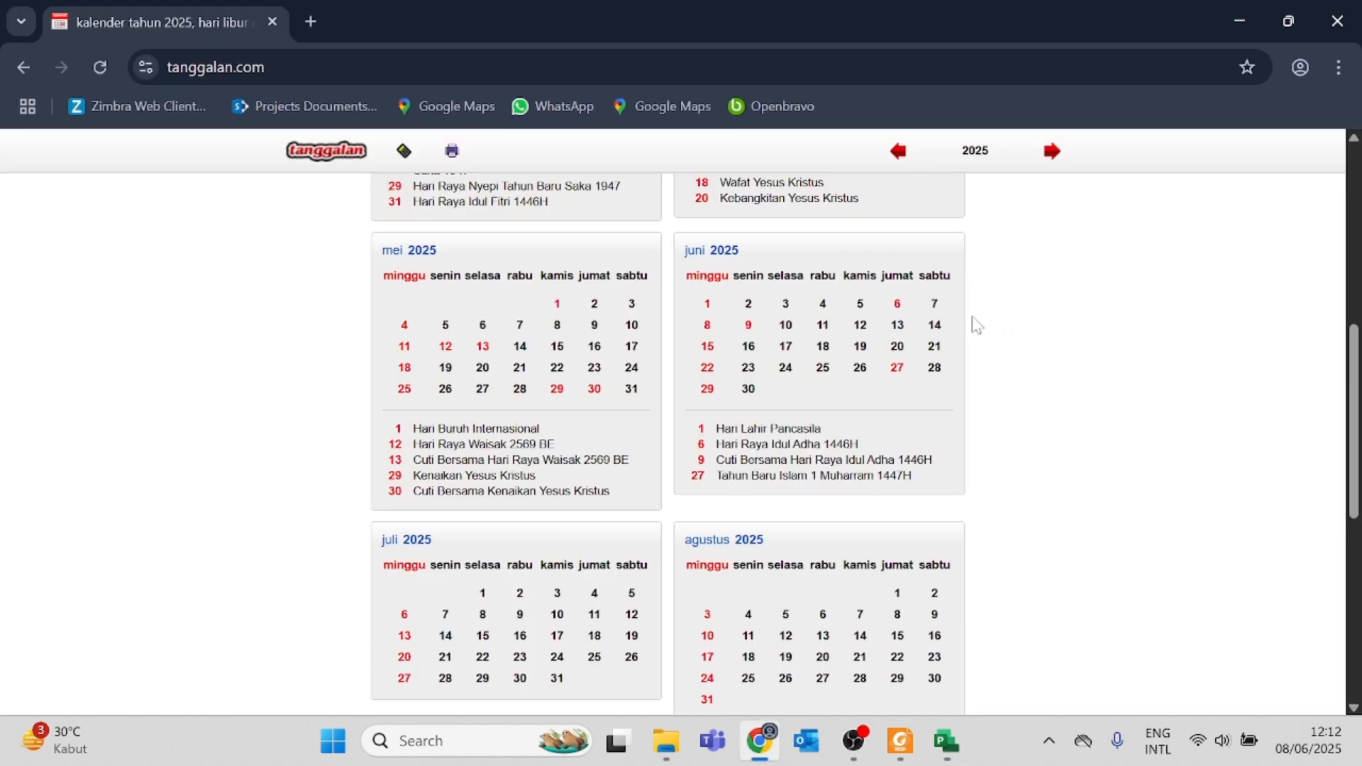
{"action": "scroll", "coordinate": [641, 428], "scroll_direction": "up", "scroll_amount": 3}
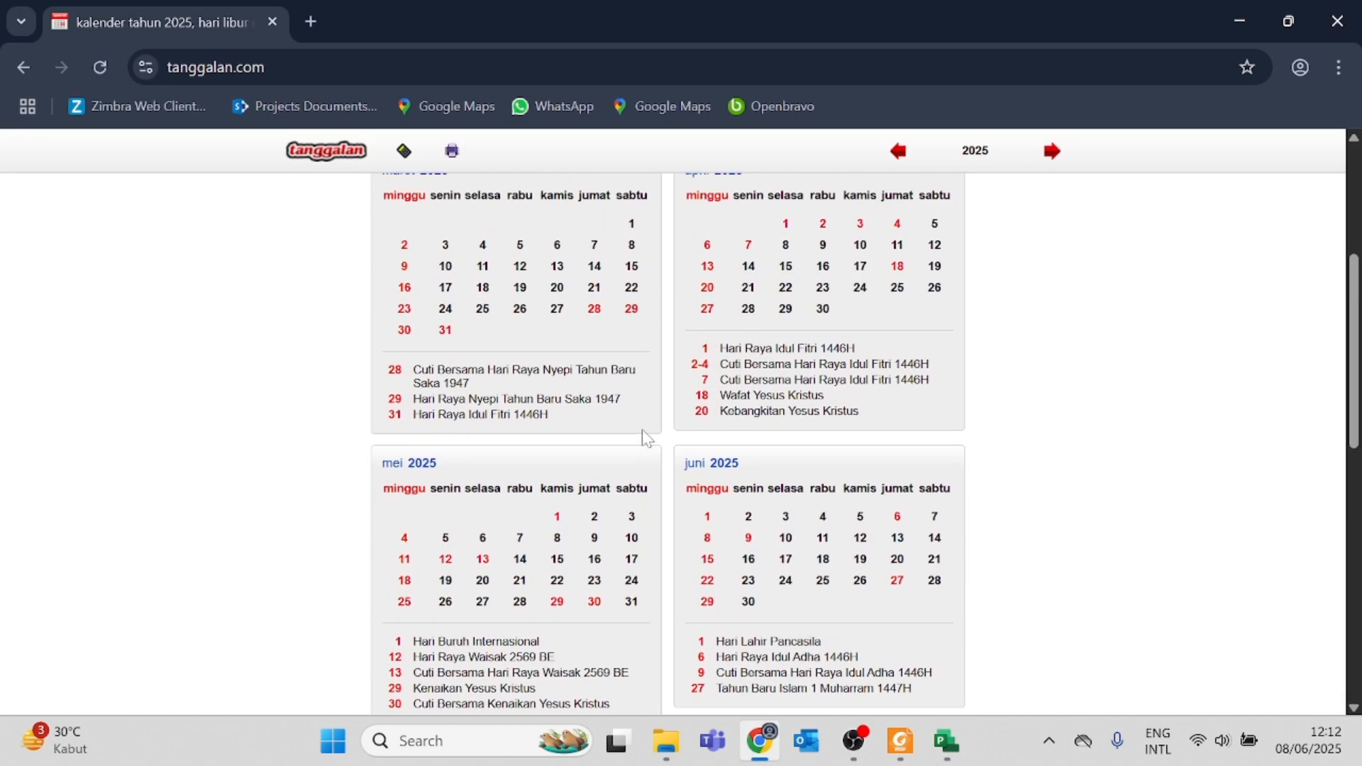
{"action": "scroll", "coordinate": [642, 435], "scroll_direction": "up", "scroll_amount": 5}
{"action": "scroll", "coordinate": [641, 435], "scroll_direction": "down", "scroll_amount": 3}
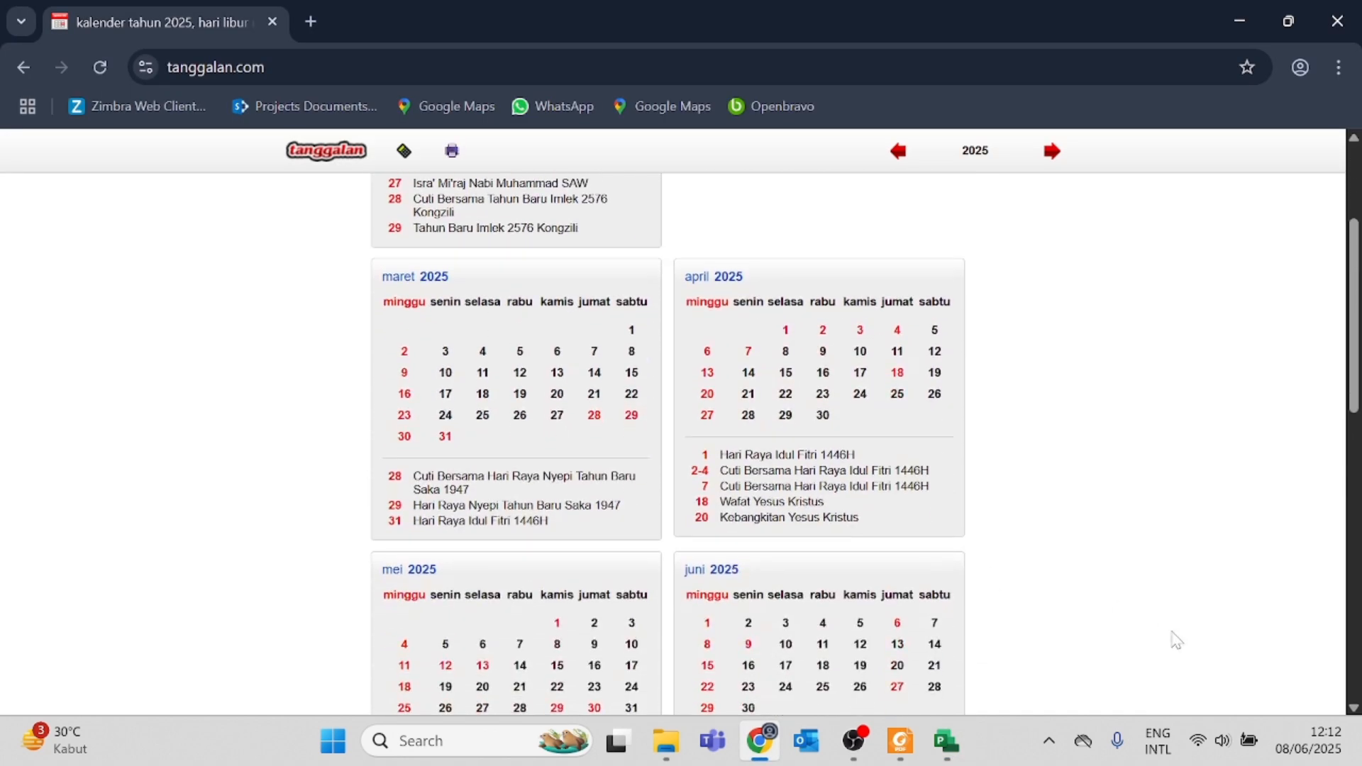
{"action": "mouse_move", "coordinate": [1288, 751]}
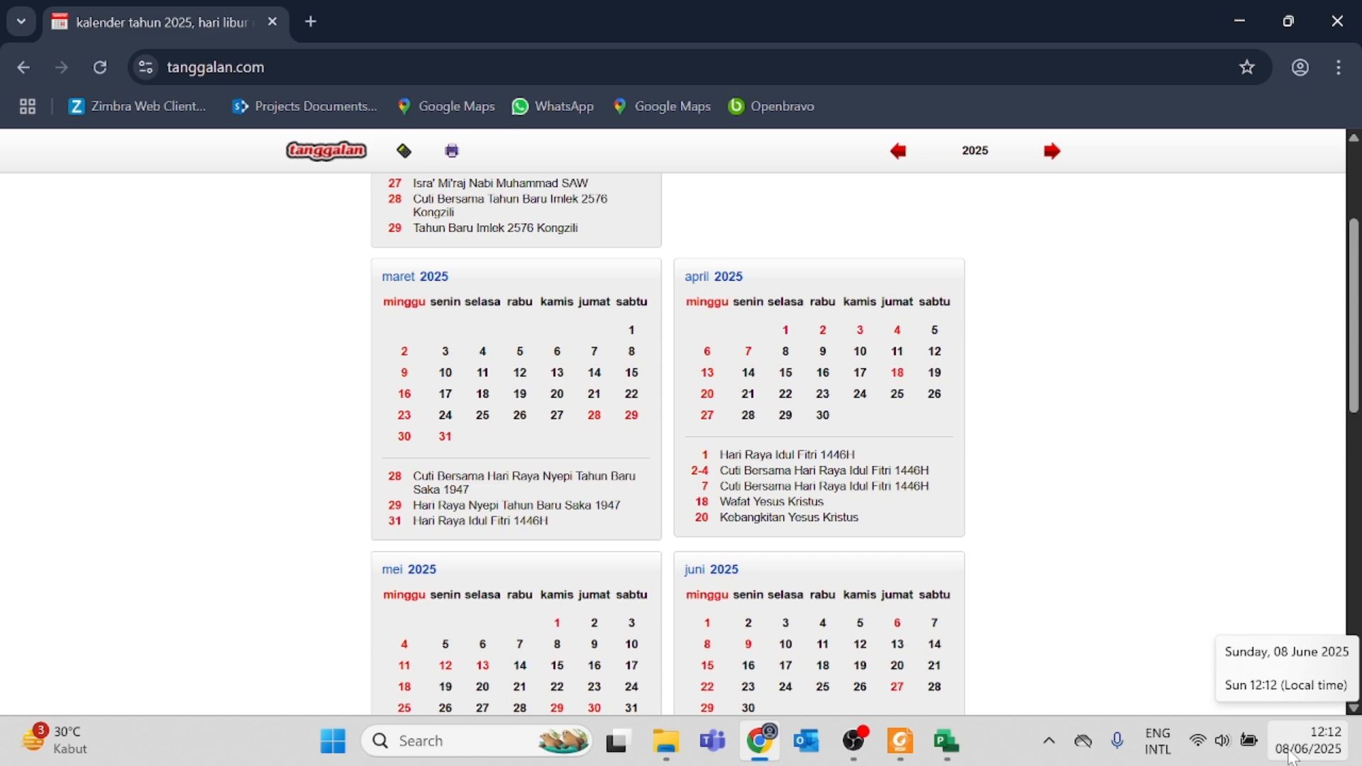
{"action": "scroll", "coordinate": [752, 496], "scroll_direction": "down", "scroll_amount": 4}
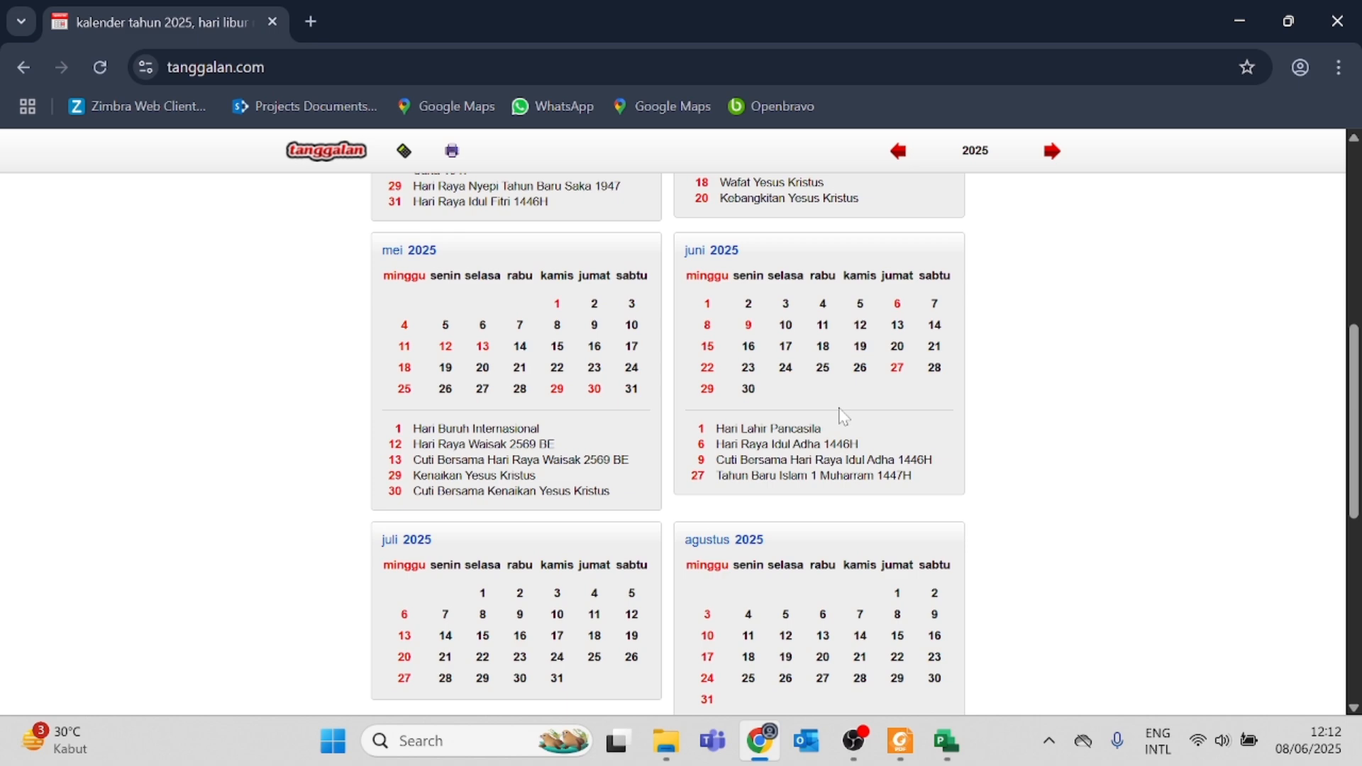
{"action": "scroll", "coordinate": [843, 417], "scroll_direction": "down", "scroll_amount": 5}
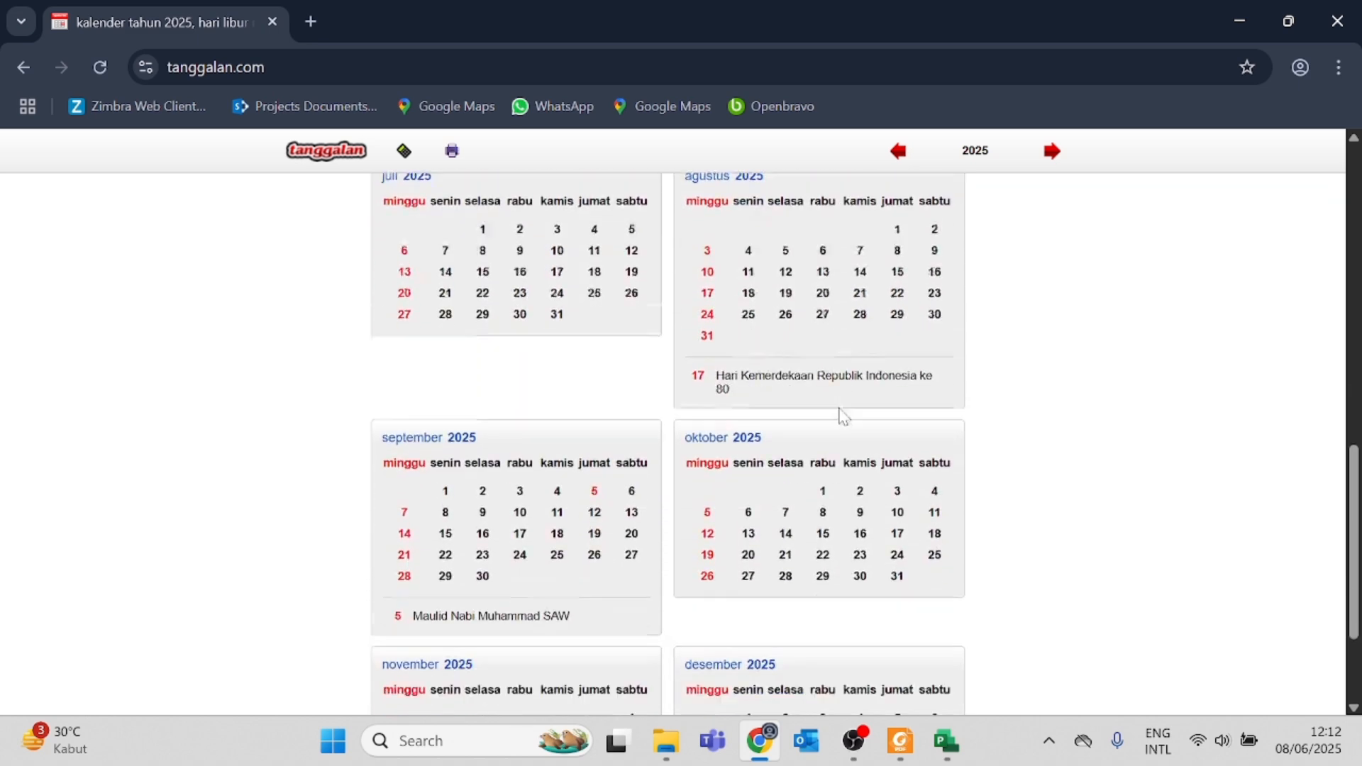
{"action": "scroll", "coordinate": [843, 416], "scroll_direction": "up", "scroll_amount": 5}
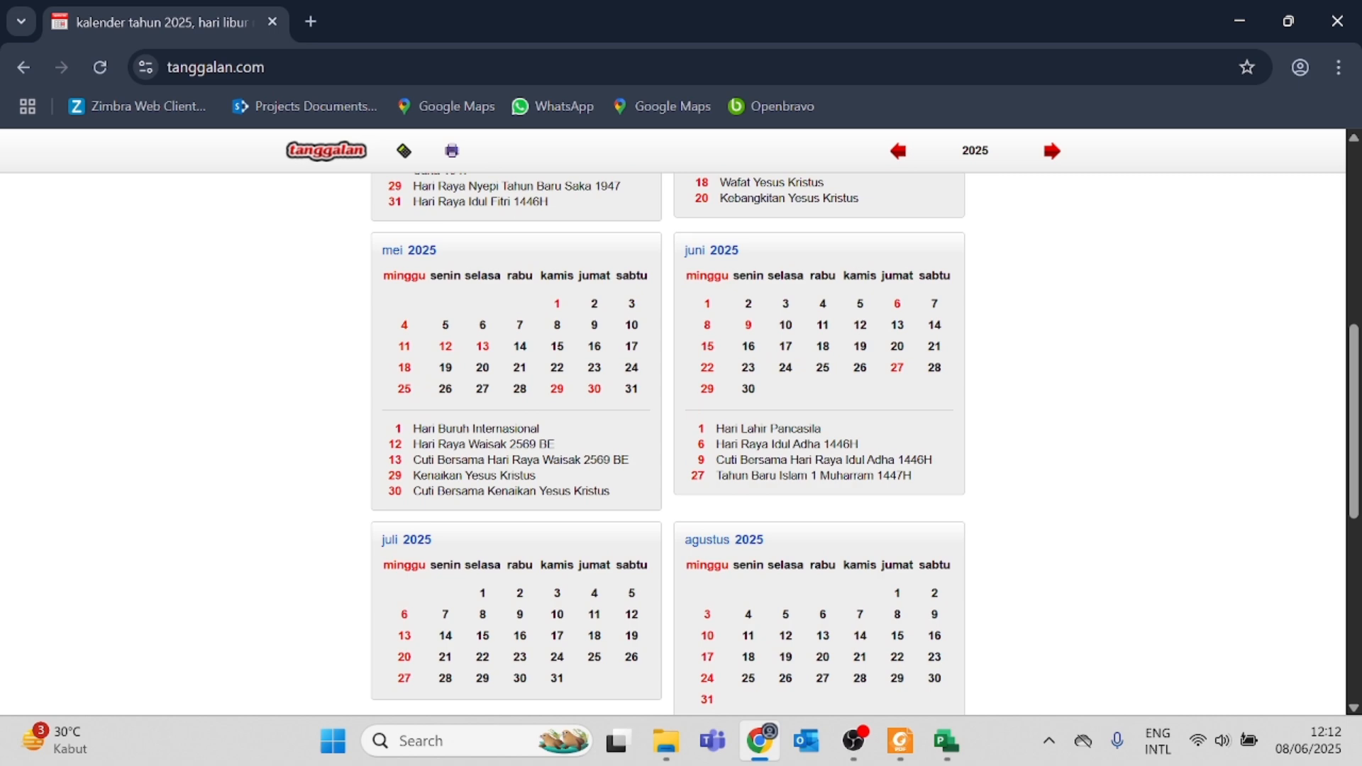
{"action": "key", "text": "alt+Tab"}
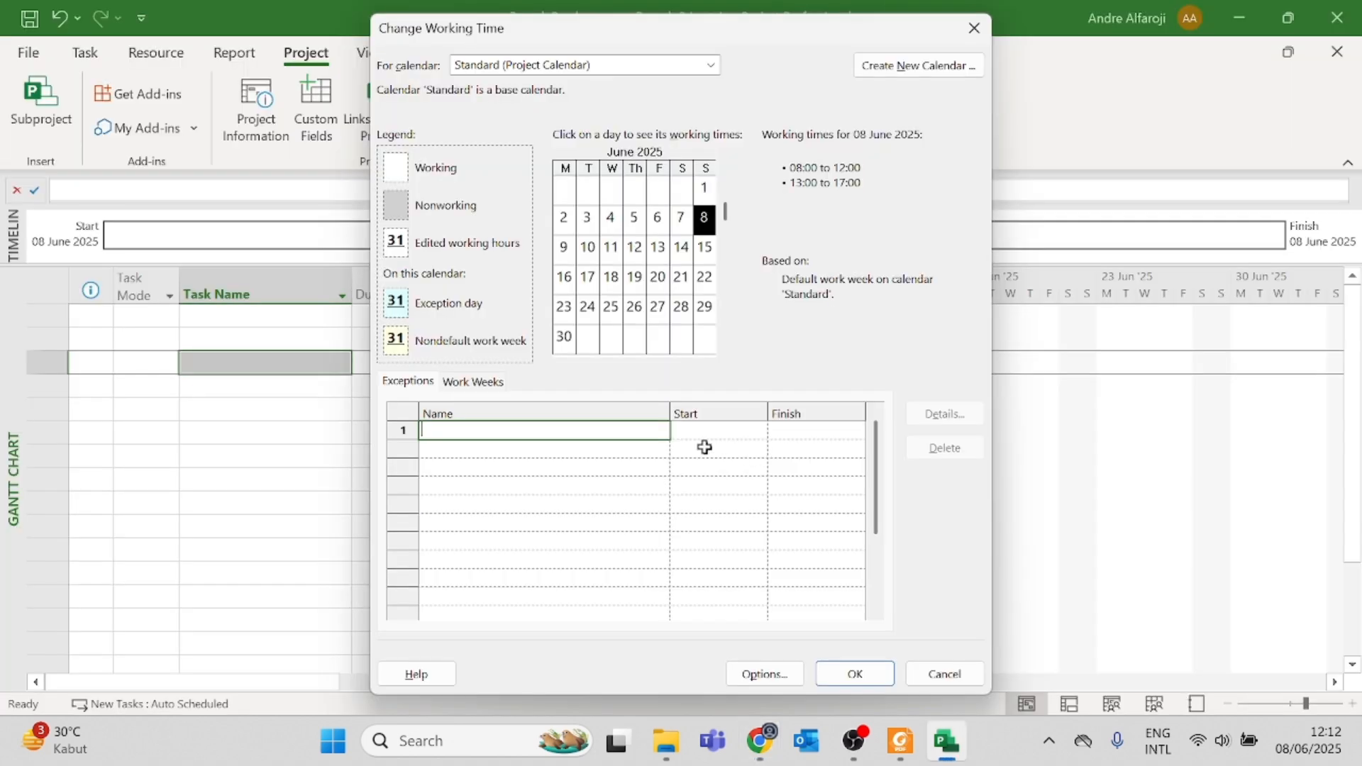
{"action": "key", "text": "alt+Tab"}
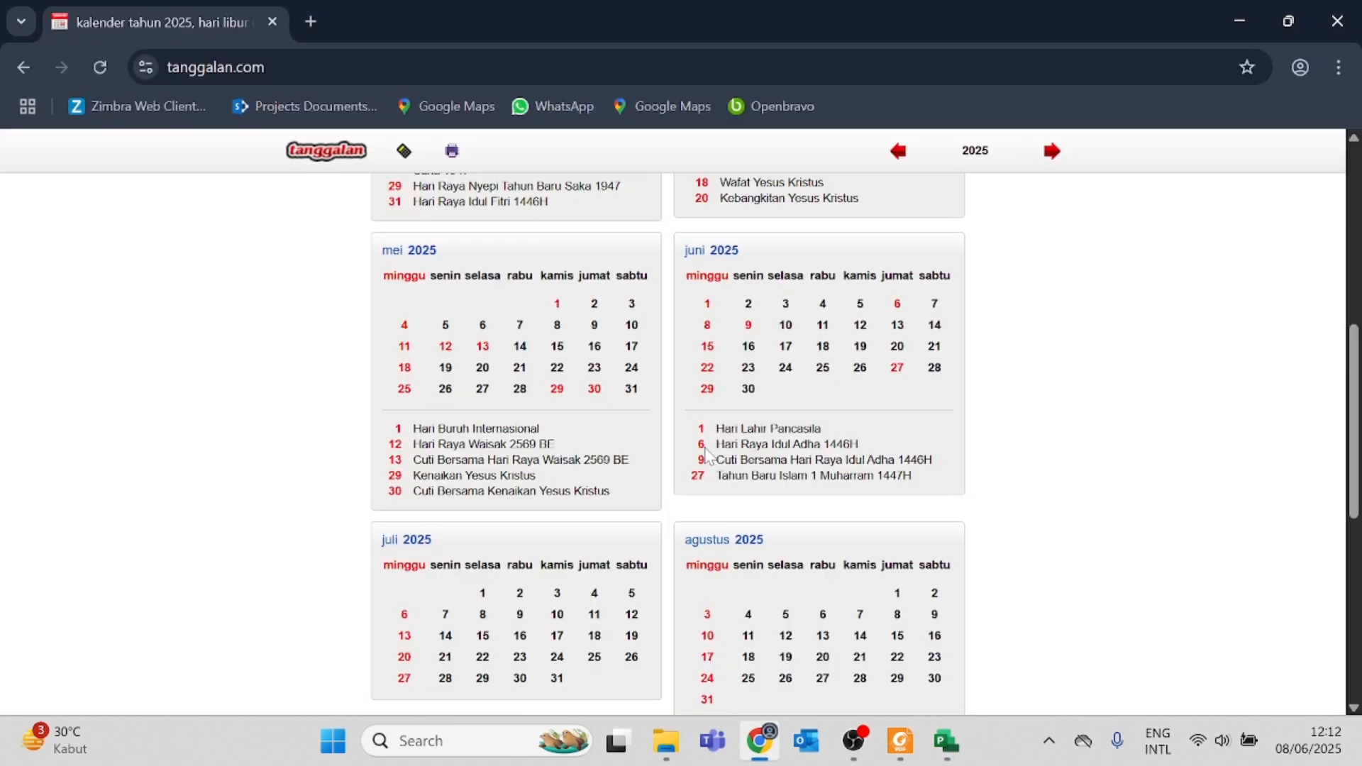
Step: Switch back to Project and add a calendar exception named "Hari Raya Idul Adha 1446 H"
{"action": "key", "text": "alt+Tab"}
{"action": "type", "text": "H"}
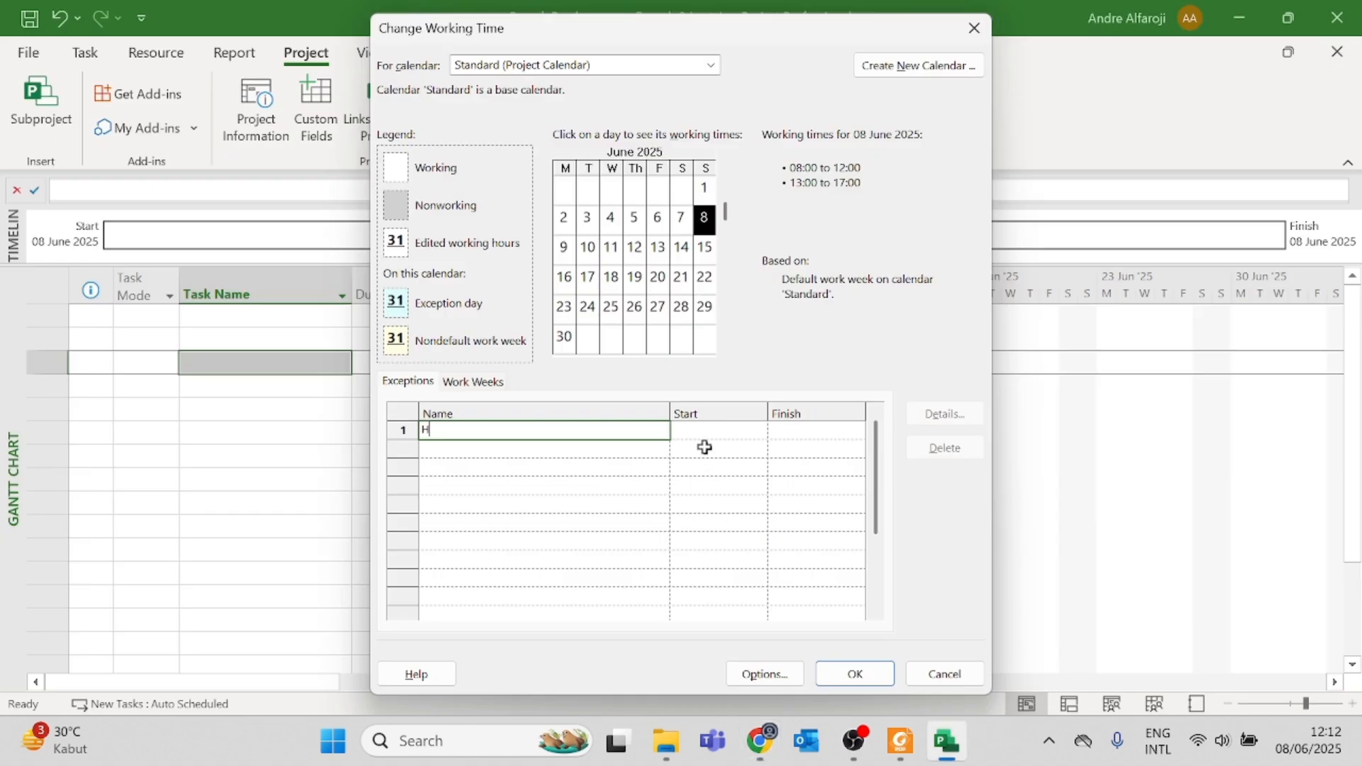
{"action": "type", "text": "ari Raya Idul Adha 1446 H"}
{"action": "left_click", "coordinate": [735, 431]}
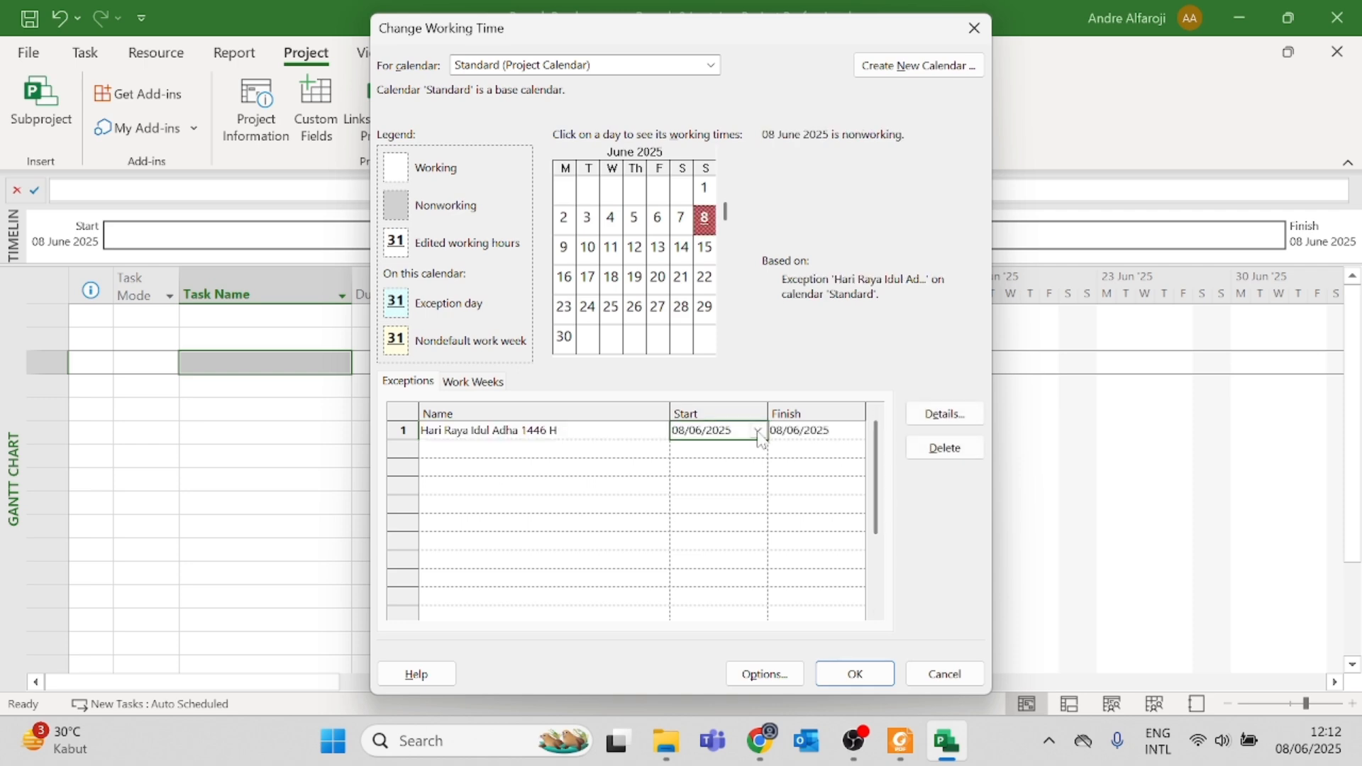
Step: Check the Idul Adha date on tanggalan.com and set the exception's start and finish dates to 06/06/2025
{"action": "key", "text": "alt+Tab"}
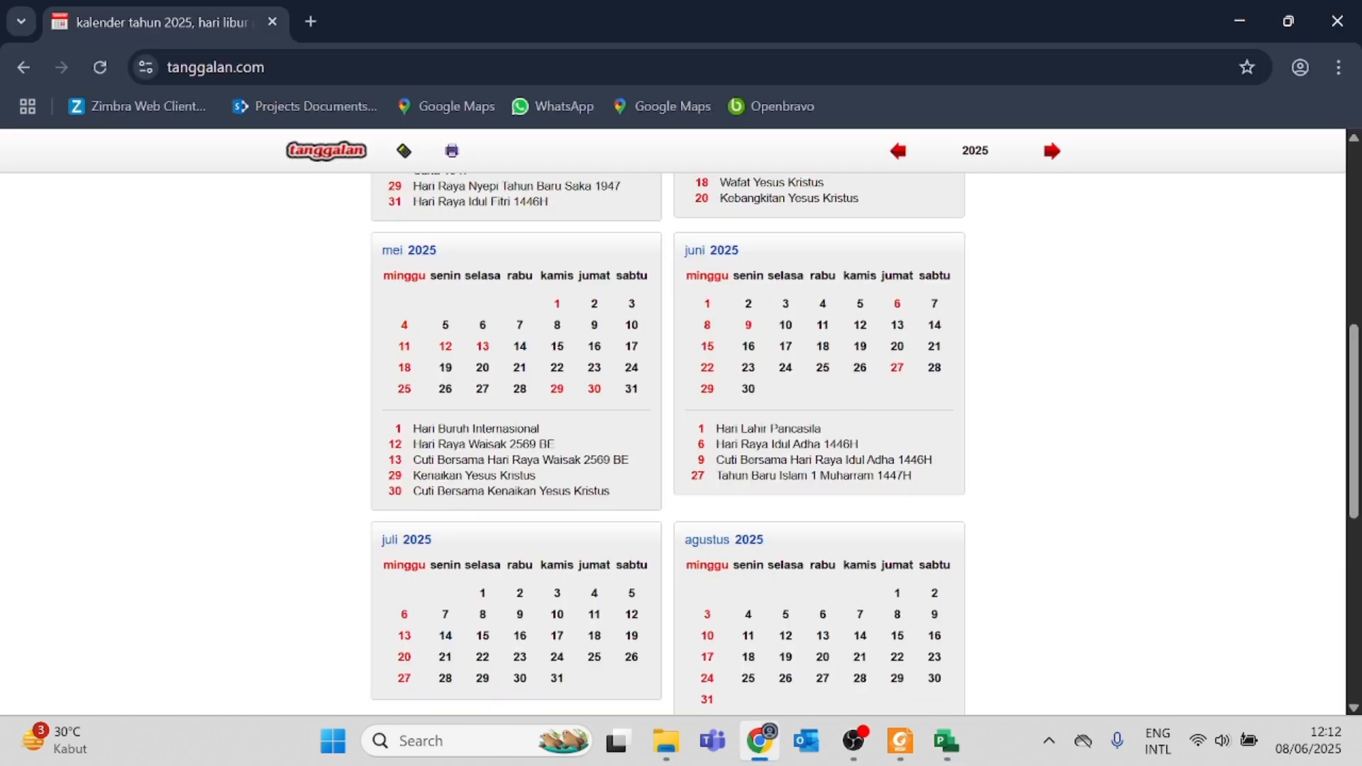
{"action": "key", "text": "alt+Tab"}
{"action": "left_click", "coordinate": [758, 430]}
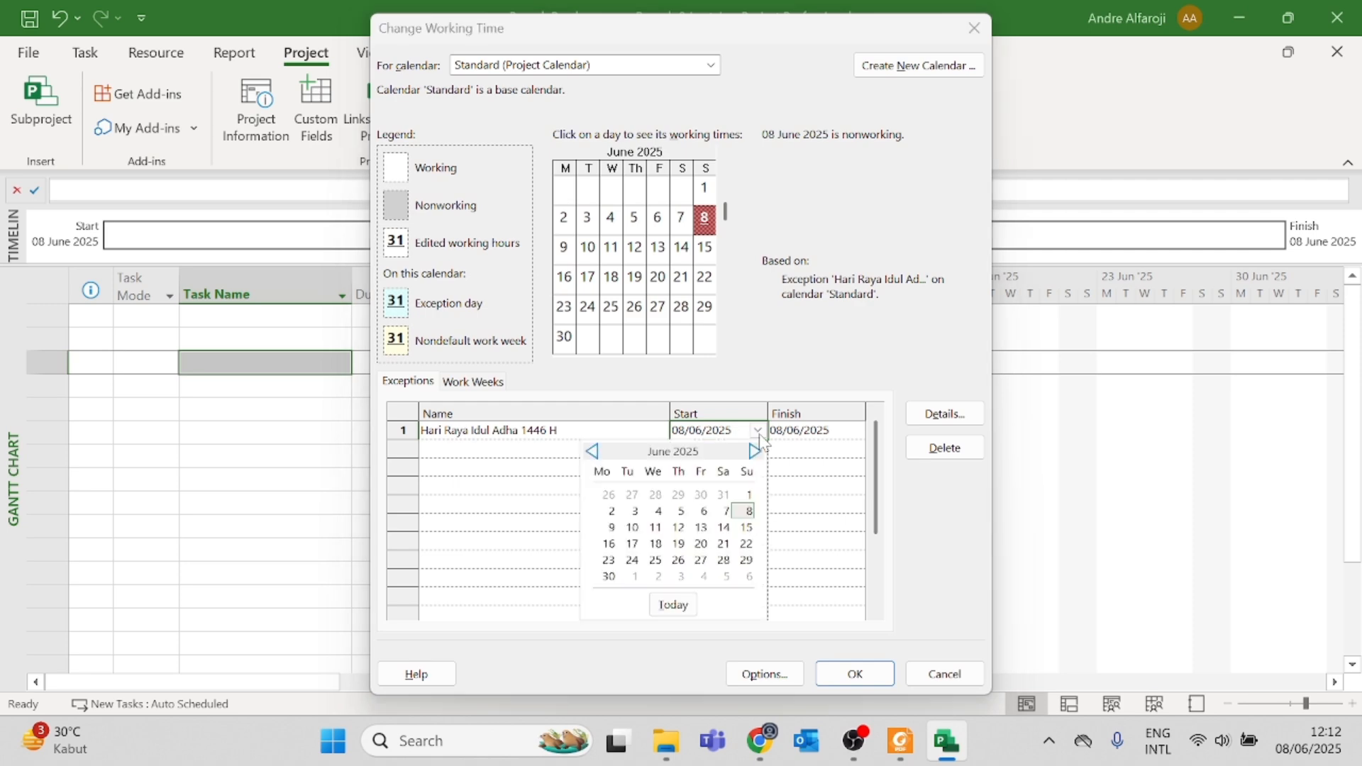
{"action": "left_click", "coordinate": [702, 511]}
{"action": "left_click", "coordinate": [830, 432]}
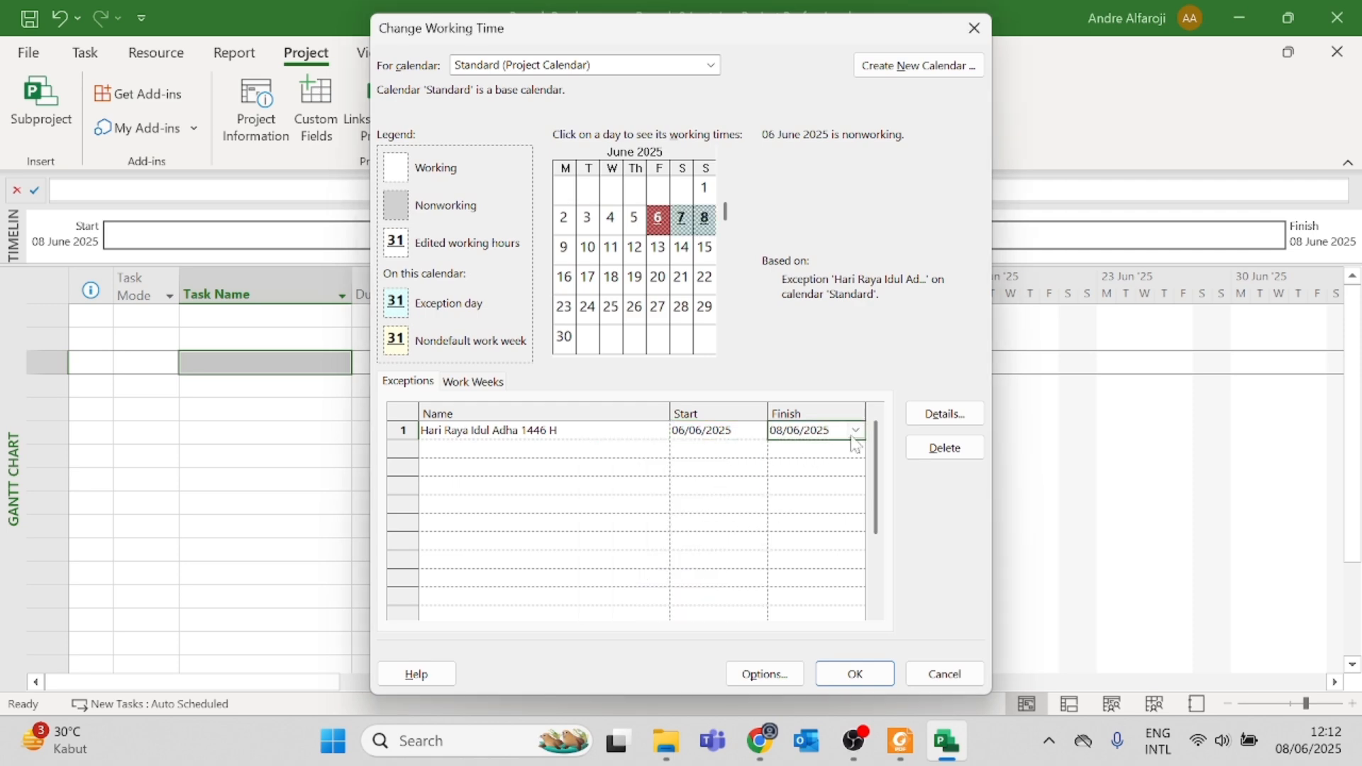
{"action": "left_click", "coordinate": [856, 431]}
{"action": "left_click", "coordinate": [802, 511]}
Step: Check the June joint-leave day on tanggalan.com and add a second calendar exception named "Cuti Bersama Hari Raya Idul Adha 1446 H"
{"action": "left_click", "coordinate": [505, 451]}
{"action": "key", "text": "alt+Tab"}
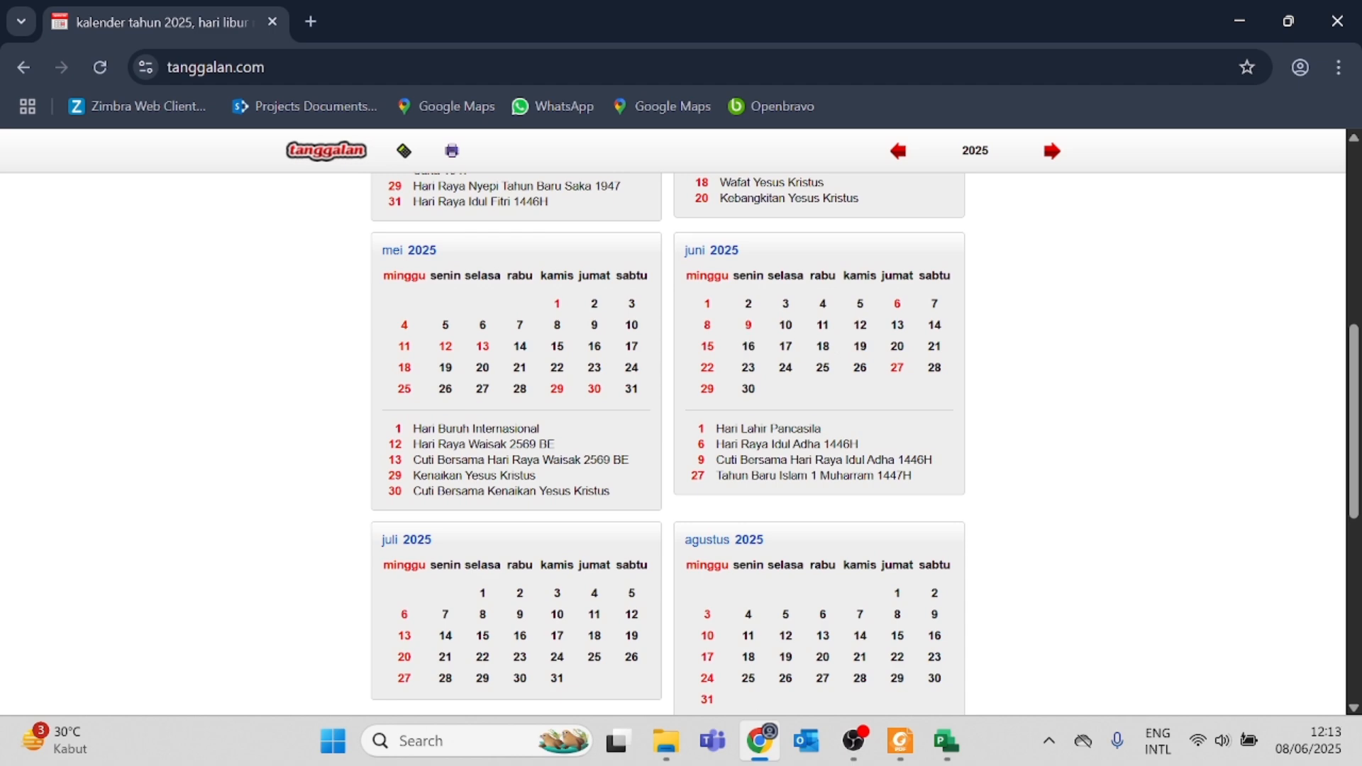
{"action": "key", "text": "alt+Tab"}
{"action": "key", "text": "alt+Tab"}
{"action": "key", "text": "alt+Tab"}
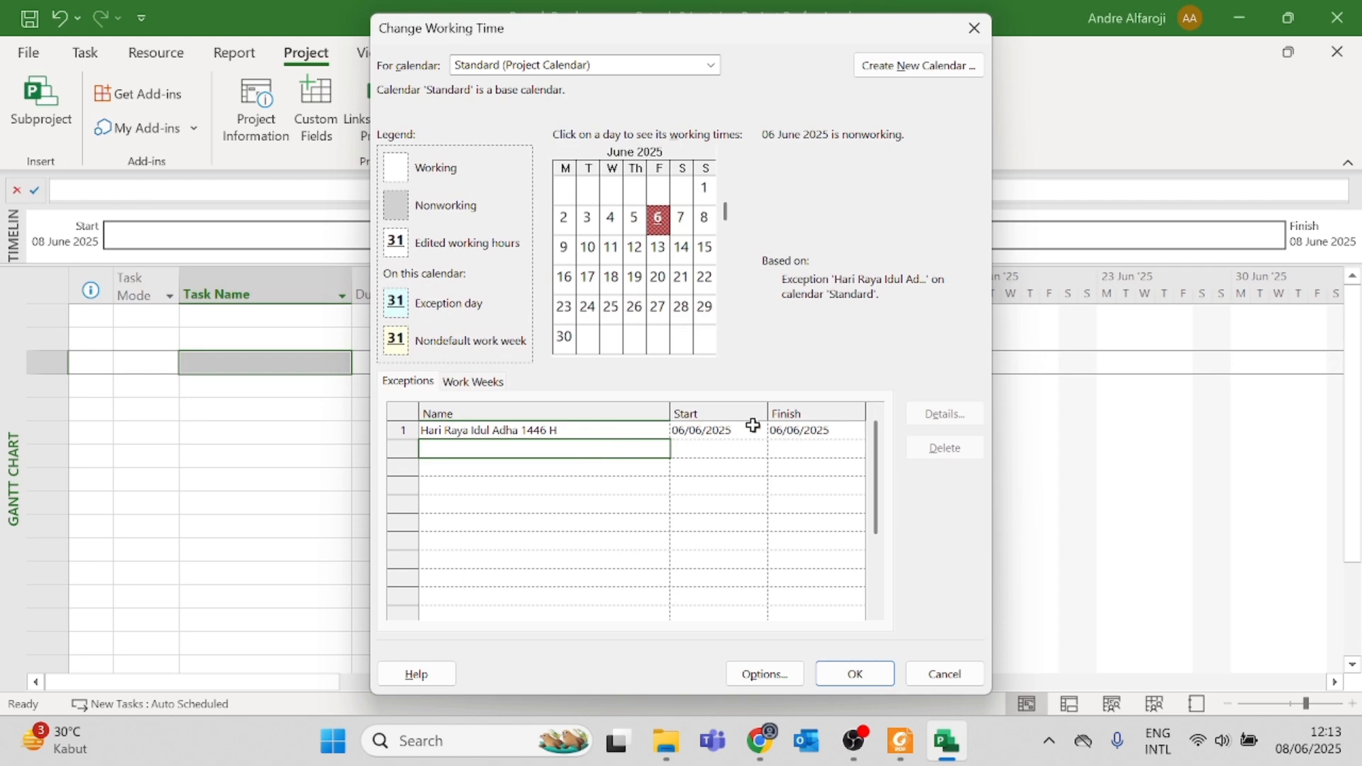
{"action": "key", "text": "alt+Tab"}
{"action": "key", "text": "alt+Tab"}
{"action": "key", "text": "alt+Tab"}
{"action": "key", "text": "alt+Tab"}
{"action": "type", "text": "ersama Hari raya"}
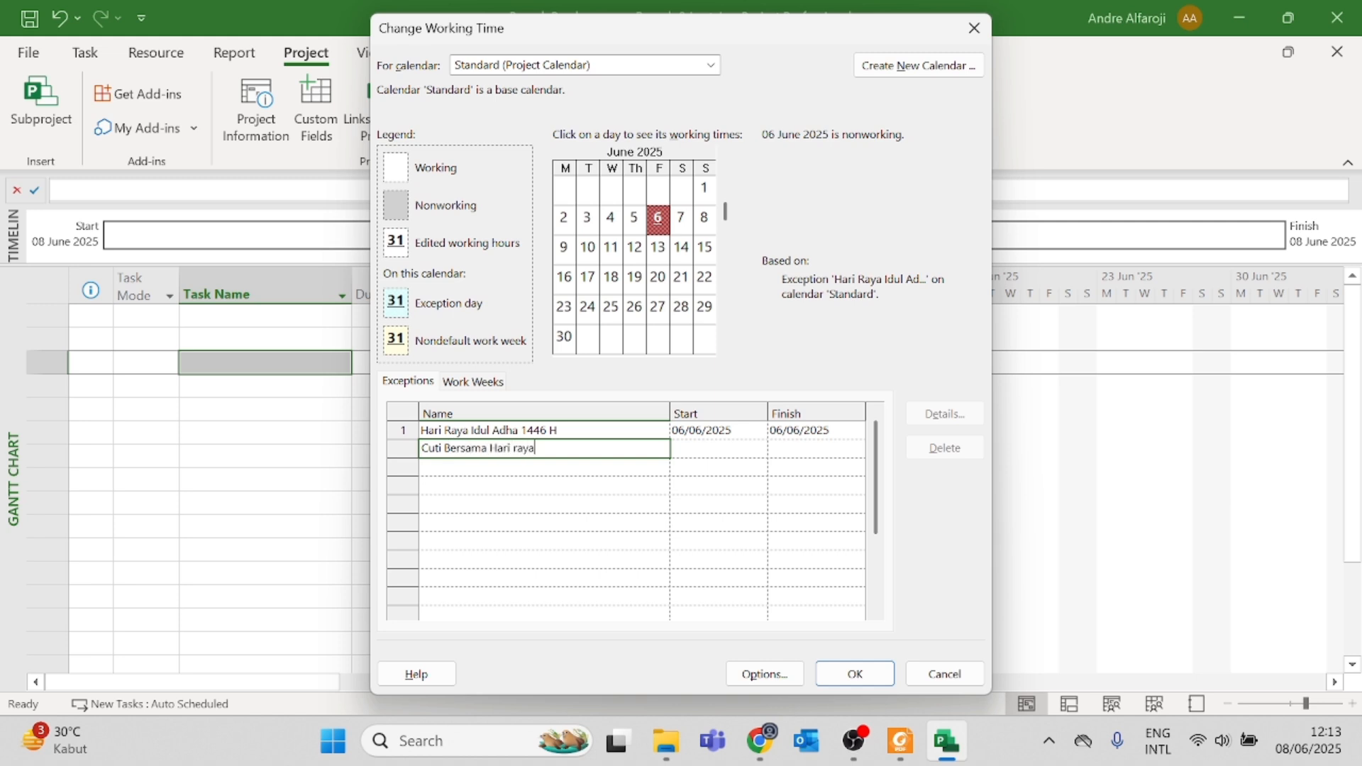
{"action": "key", "text": "BackSpace"}
{"action": "type", "text": "Raya Idul Adhan"}
Step: Set the start and finish dates of the Cuti Bersama Idul Adha exception to 09/06/2025
{"action": "left_click", "coordinate": [708, 448]}
{"action": "left_click", "coordinate": [757, 448]}
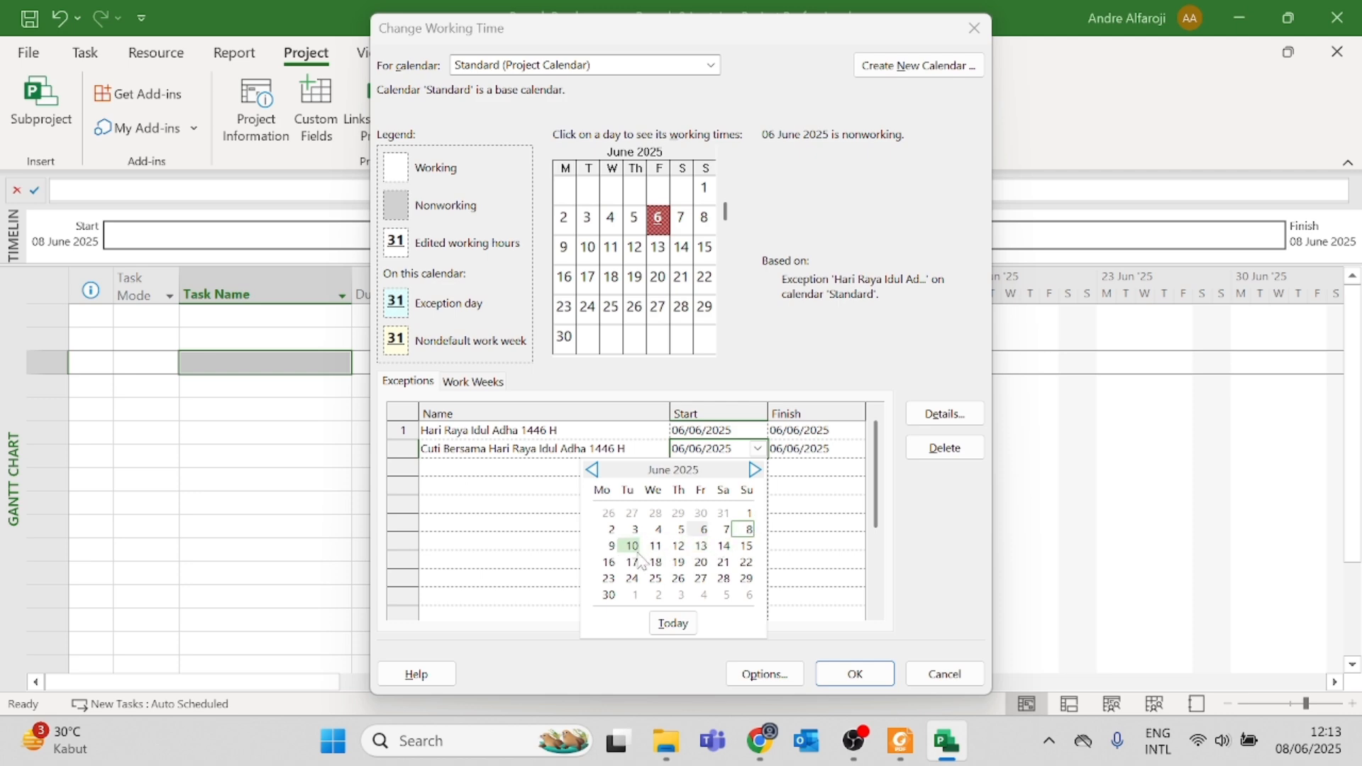
{"action": "left_click", "coordinate": [610, 545]}
{"action": "left_click", "coordinate": [819, 450]}
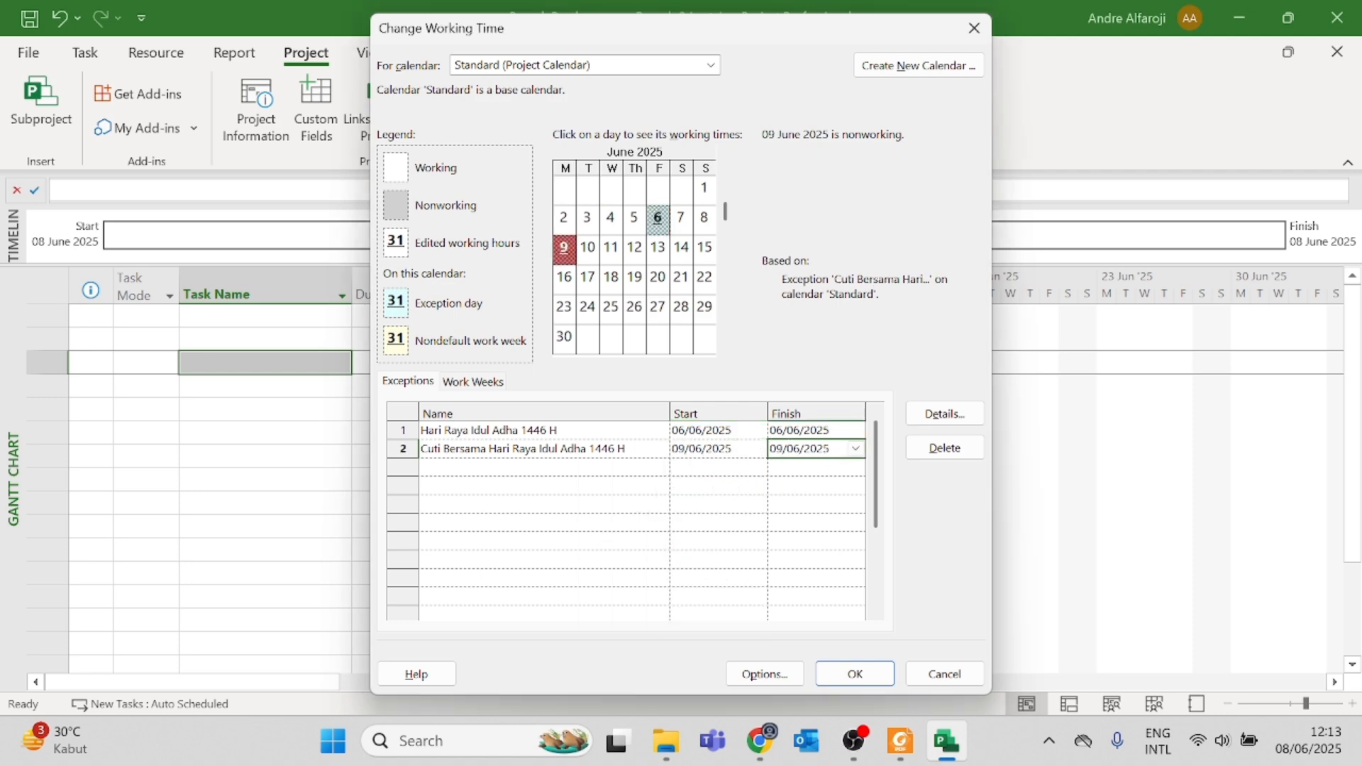
Step: Check the last June holiday on tanggalan.com and add a third calendar exception named "Tahun Baru Isalm 1447 H"
{"action": "left_click", "coordinate": [516, 468]}
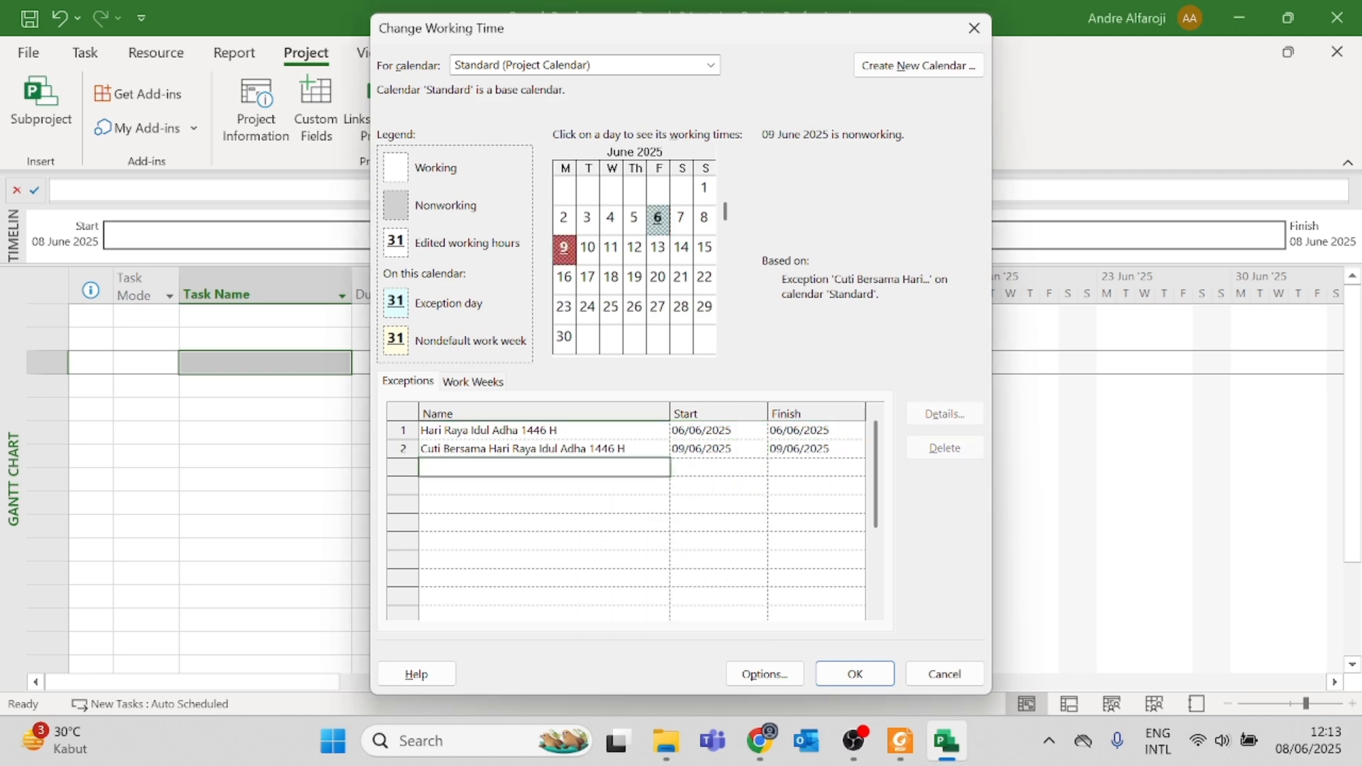
{"action": "key", "text": "alt+Tab"}
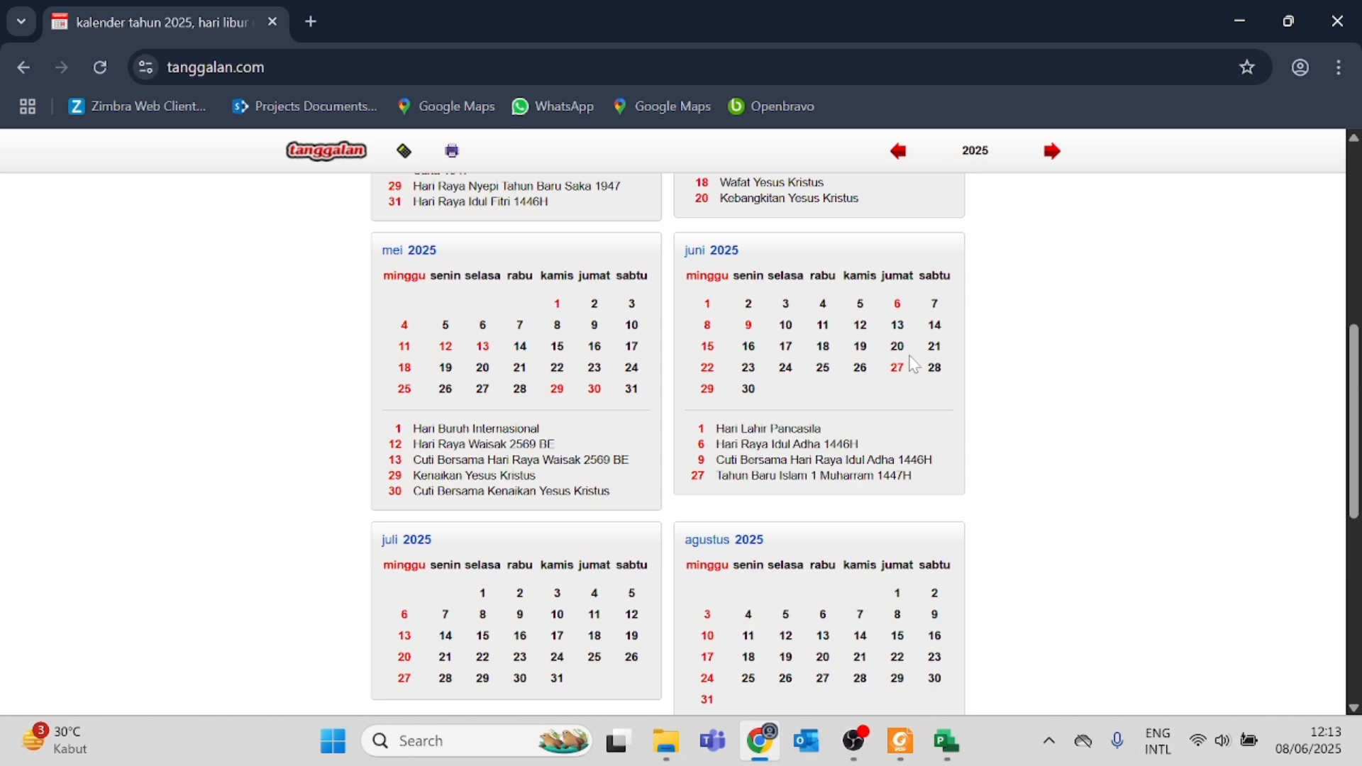
{"action": "key", "text": "alt+Tab"}
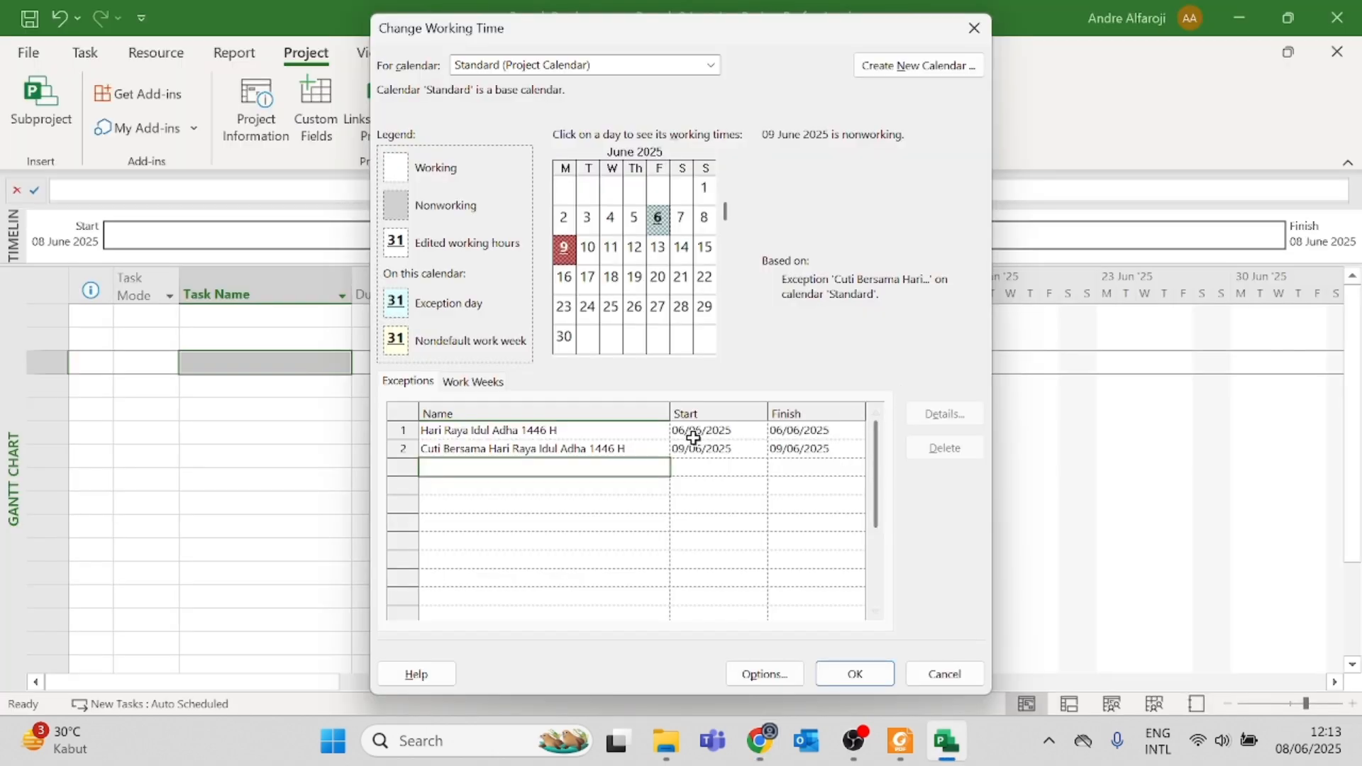
{"action": "key", "text": "alt+Tab"}
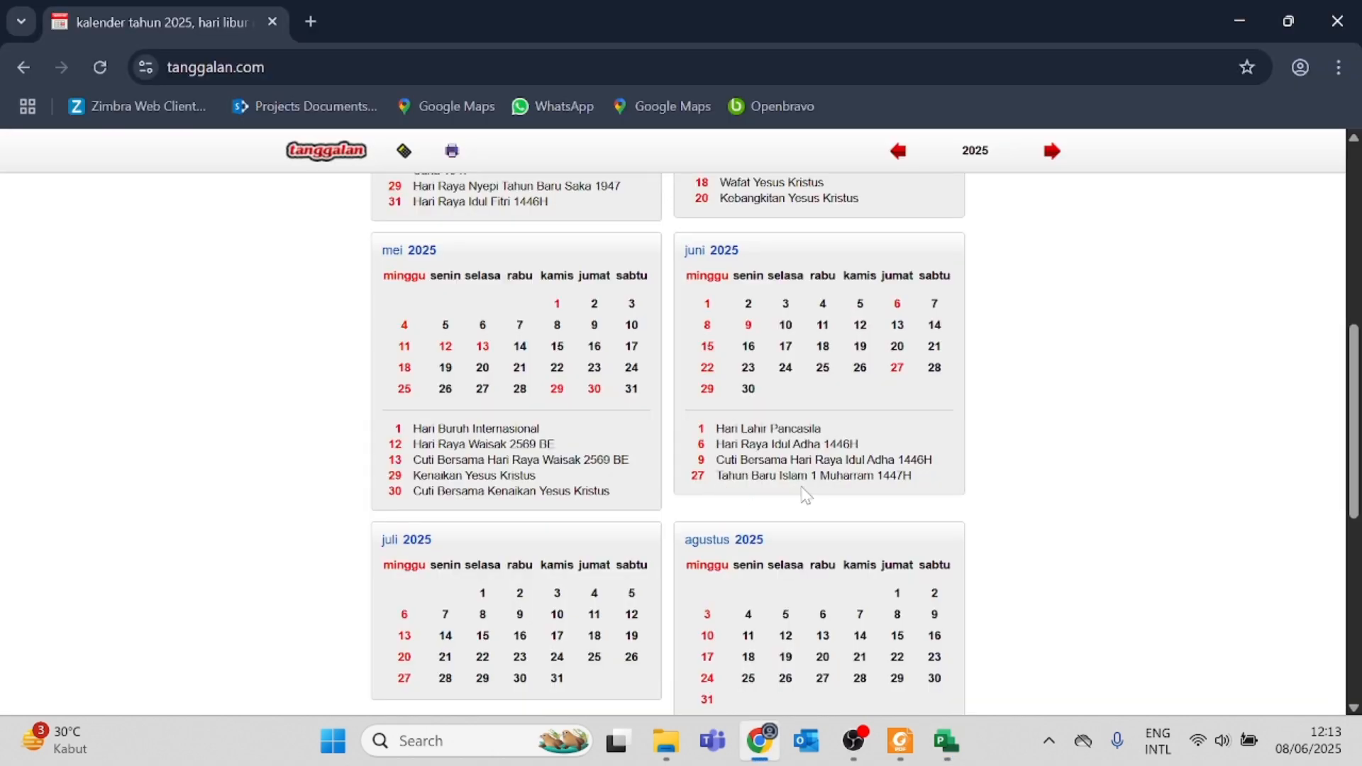
{"action": "key", "text": "alt+Tab"}
{"action": "type", "text": "Rahun"}
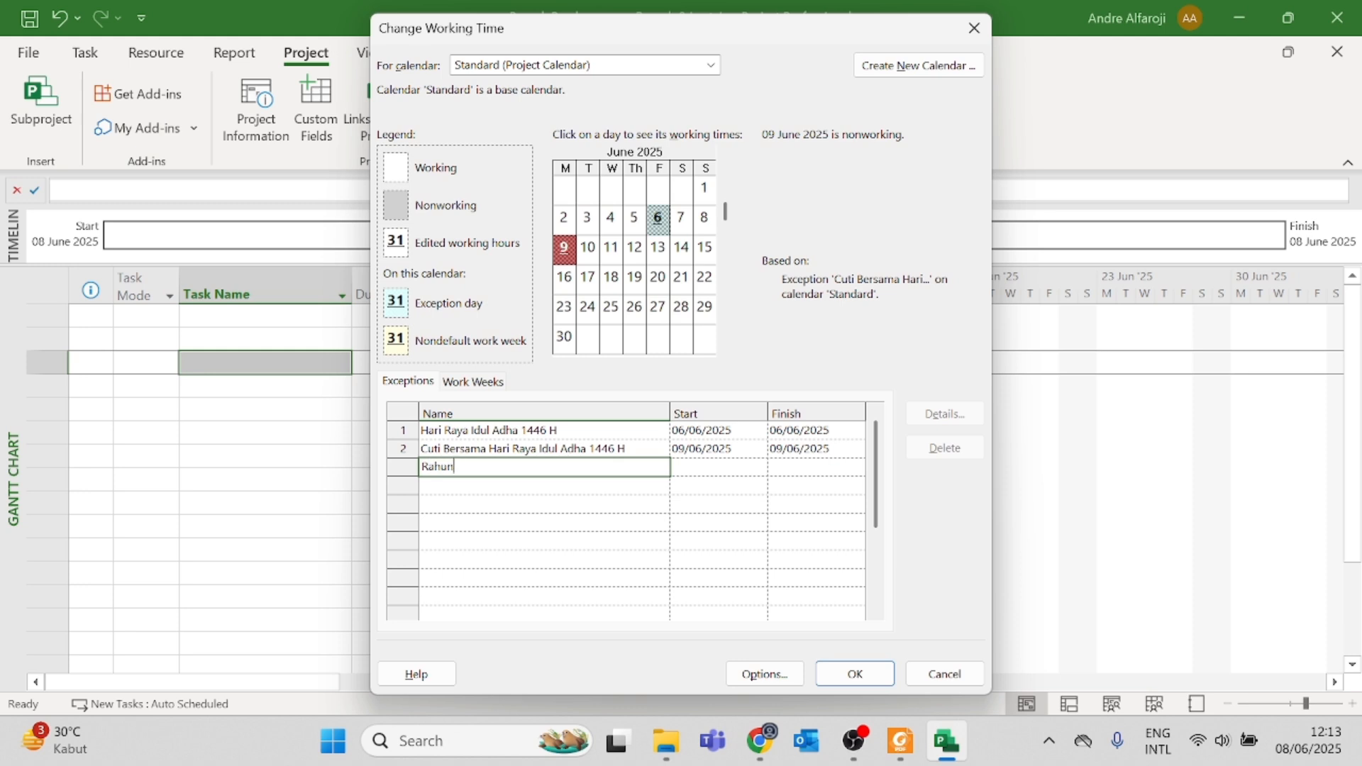
{"action": "key", "text": "BackSpace"}
{"action": "key", "text": "BackSpace"}
{"action": "key", "text": "BackSpace"}
{"action": "key", "text": "BackSpace"}
{"action": "key", "text": "BackSpace"}
{"action": "type", "text": "Tahun Baru Isal"}
{"action": "key", "text": "alt+Tab"}
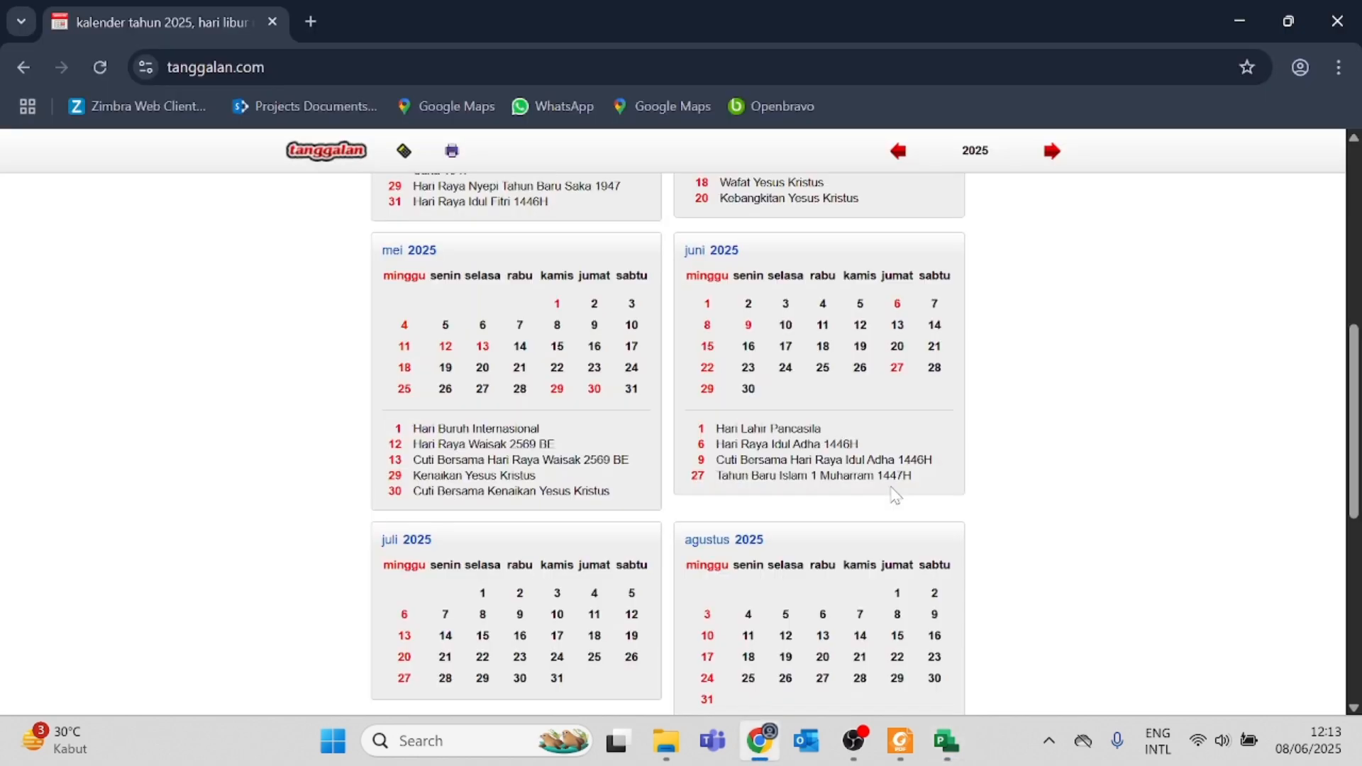
{"action": "key", "text": "alt+Tab"}
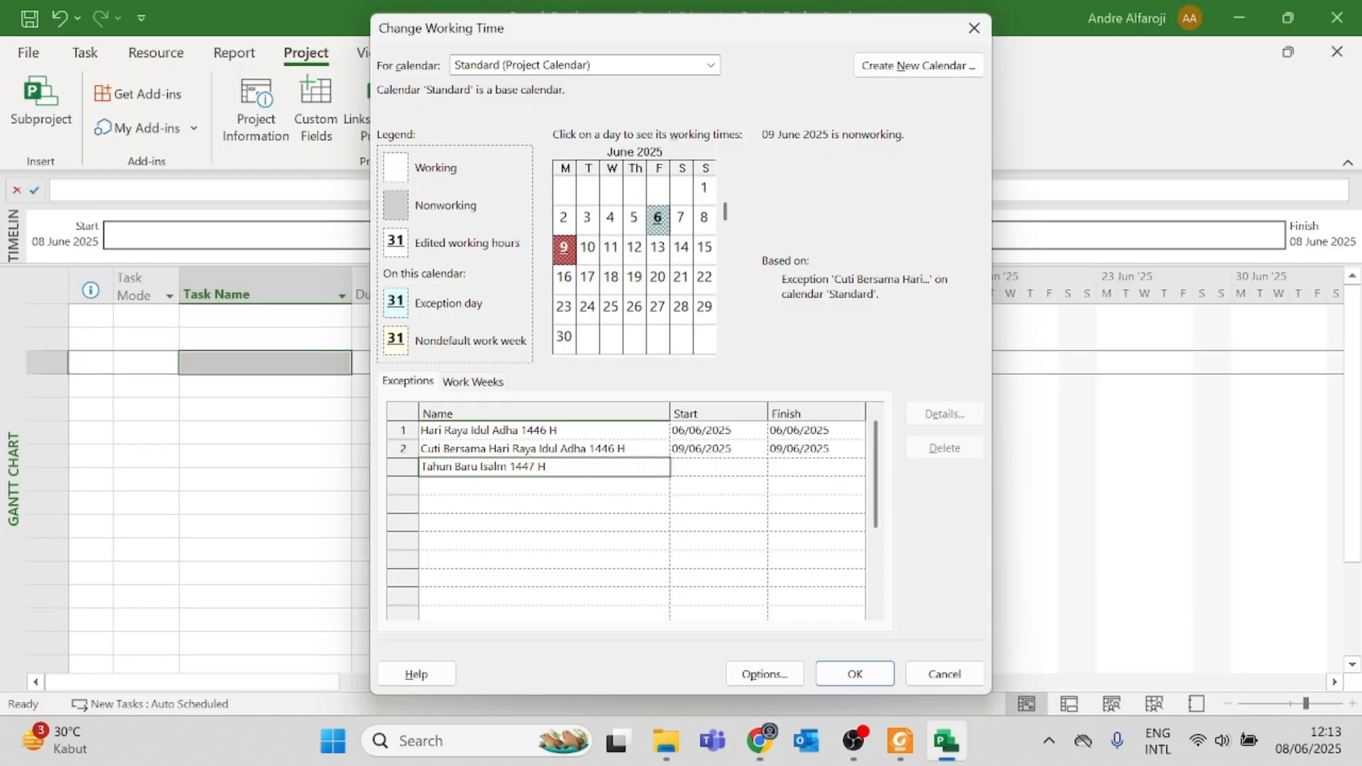
Step: Correct the third exception's name to "Tahun Baru Islam 1 Muharram 1447 H"
{"action": "key", "text": "Left"}
{"action": "key", "text": "Left"}
{"action": "key", "text": "Left"}
{"action": "key", "text": "Left"}
{"action": "key", "text": "Left"}
{"action": "key", "text": "Left"}
{"action": "key", "text": "Left"}
{"action": "key", "text": "BackSpace"}
{"action": "key", "text": "BackSpace"}
{"action": "key", "text": "BackSpace"}
{"action": "type", "text": "lam 1 Muharram"}
Step: Set the start and finish dates of the Tahun Baru Islam exception to 27/06/2025
{"action": "left_click", "coordinate": [720, 466]}
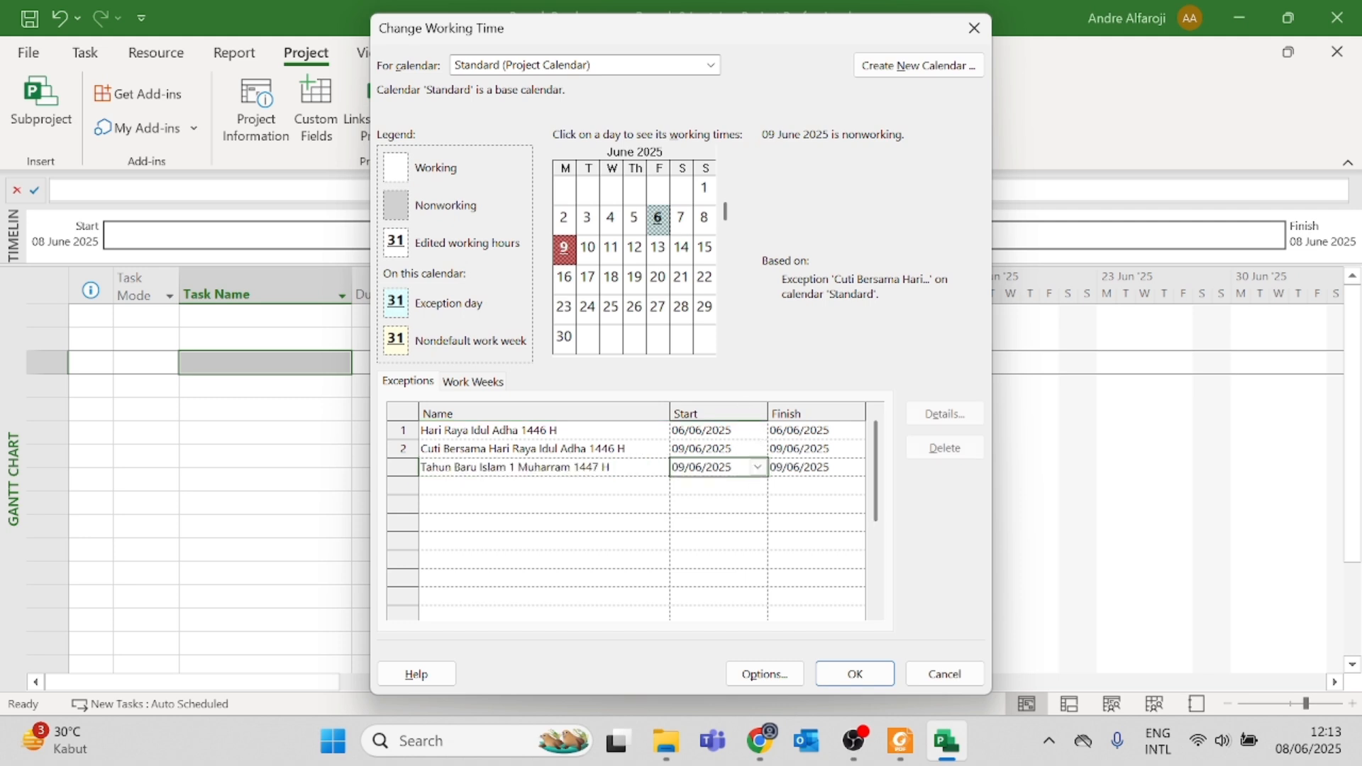
{"action": "left_click", "coordinate": [757, 467]}
{"action": "left_click", "coordinate": [701, 596]}
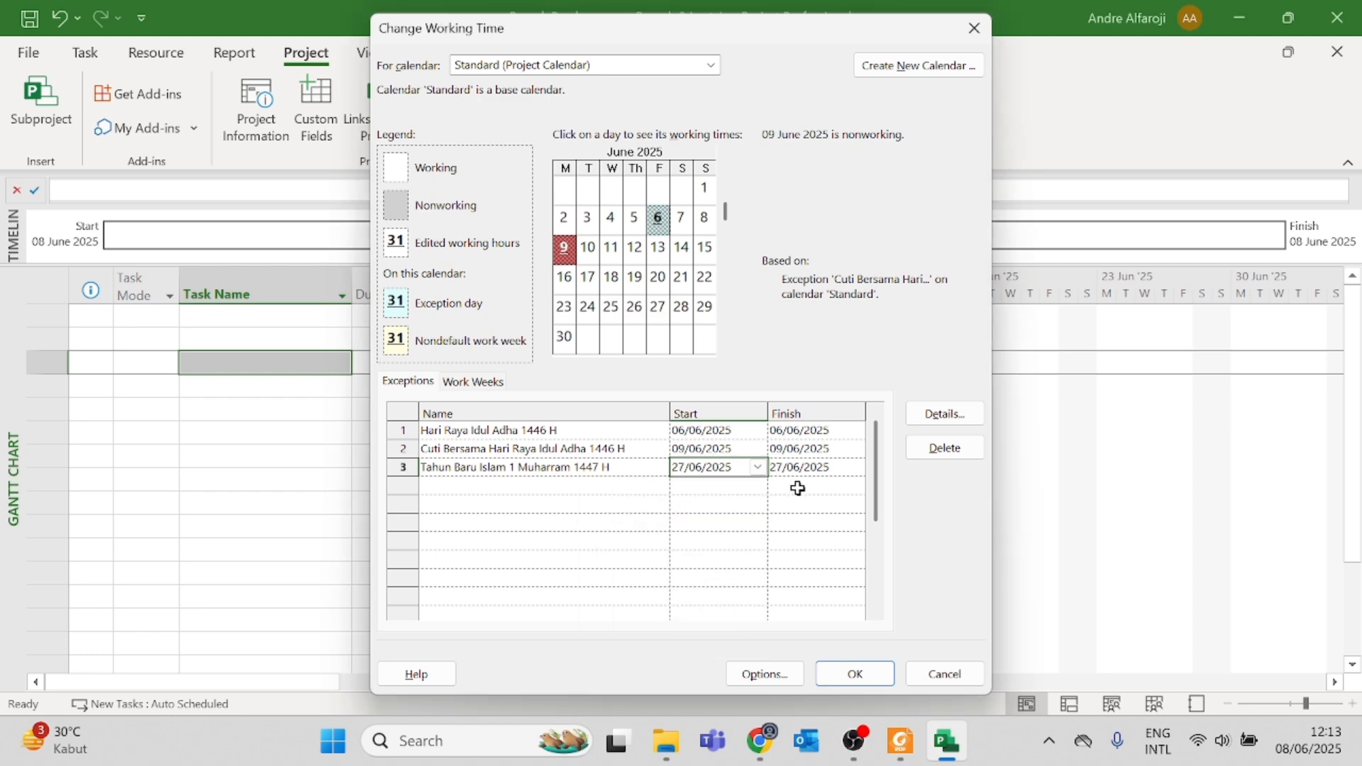
{"action": "left_click", "coordinate": [823, 470]}
Step: Review the public holidays from July to December 2025 on tanggalan.com and return to Project
{"action": "key", "text": "alt+Tab"}
{"action": "scroll", "coordinate": [799, 529], "scroll_direction": "down", "scroll_amount": 6}
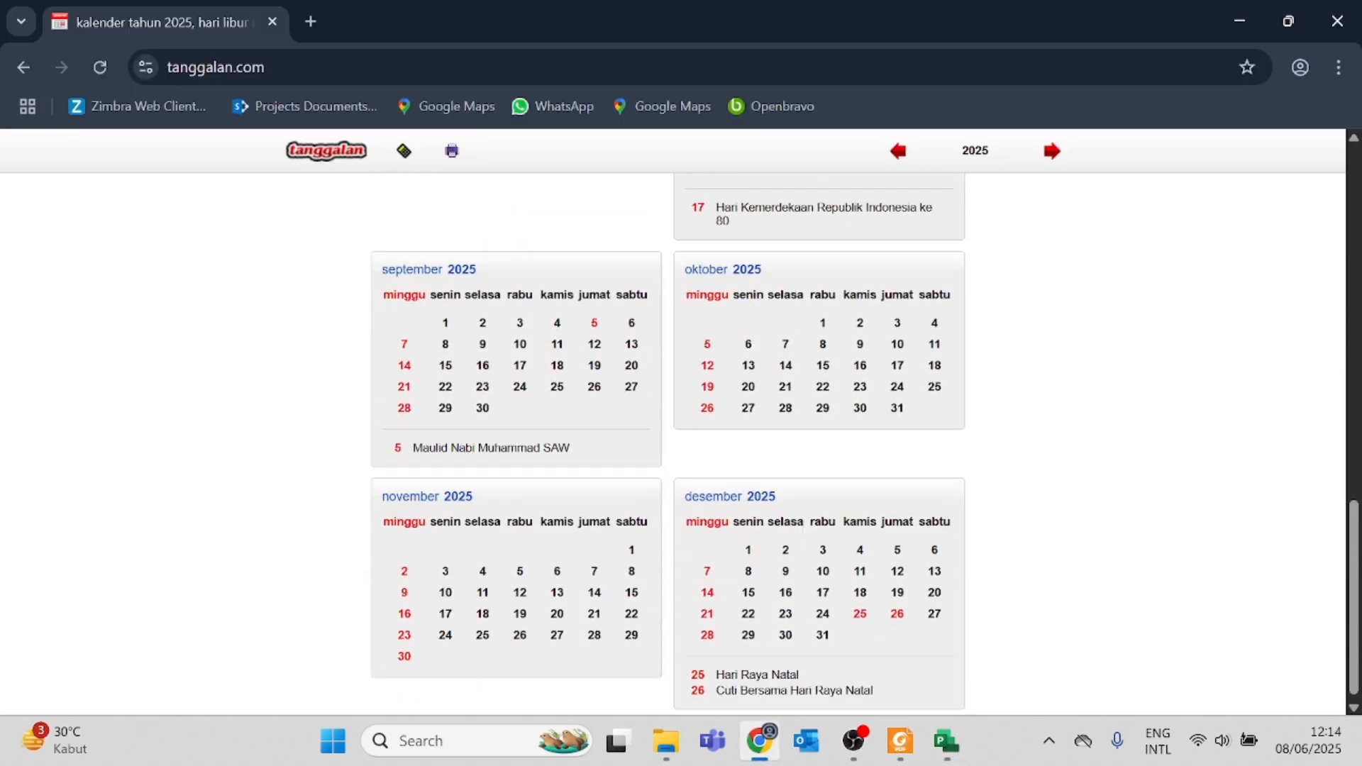
{"action": "scroll", "coordinate": [800, 528], "scroll_direction": "down", "scroll_amount": 1}
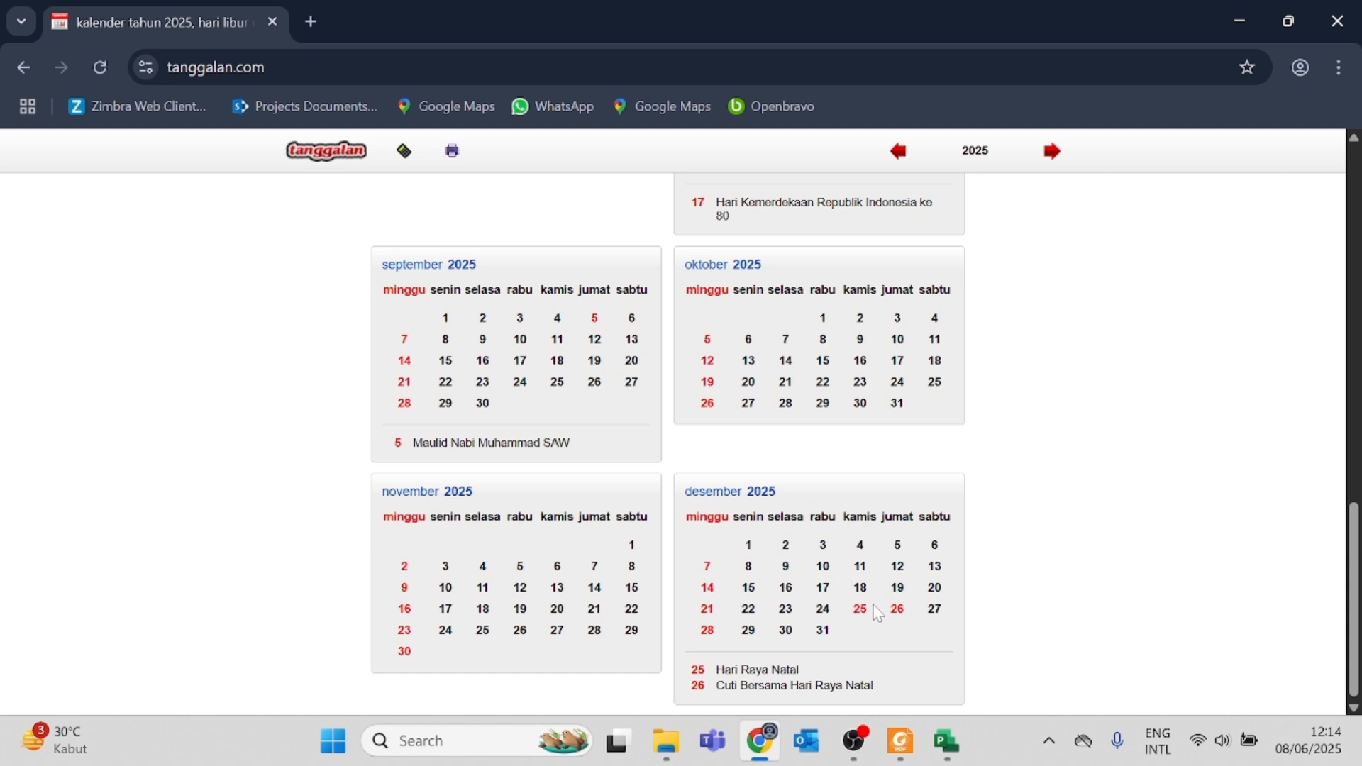
{"action": "scroll", "coordinate": [901, 598], "scroll_direction": "up", "scroll_amount": 1}
{"action": "scroll", "coordinate": [903, 607], "scroll_direction": "up", "scroll_amount": 5}
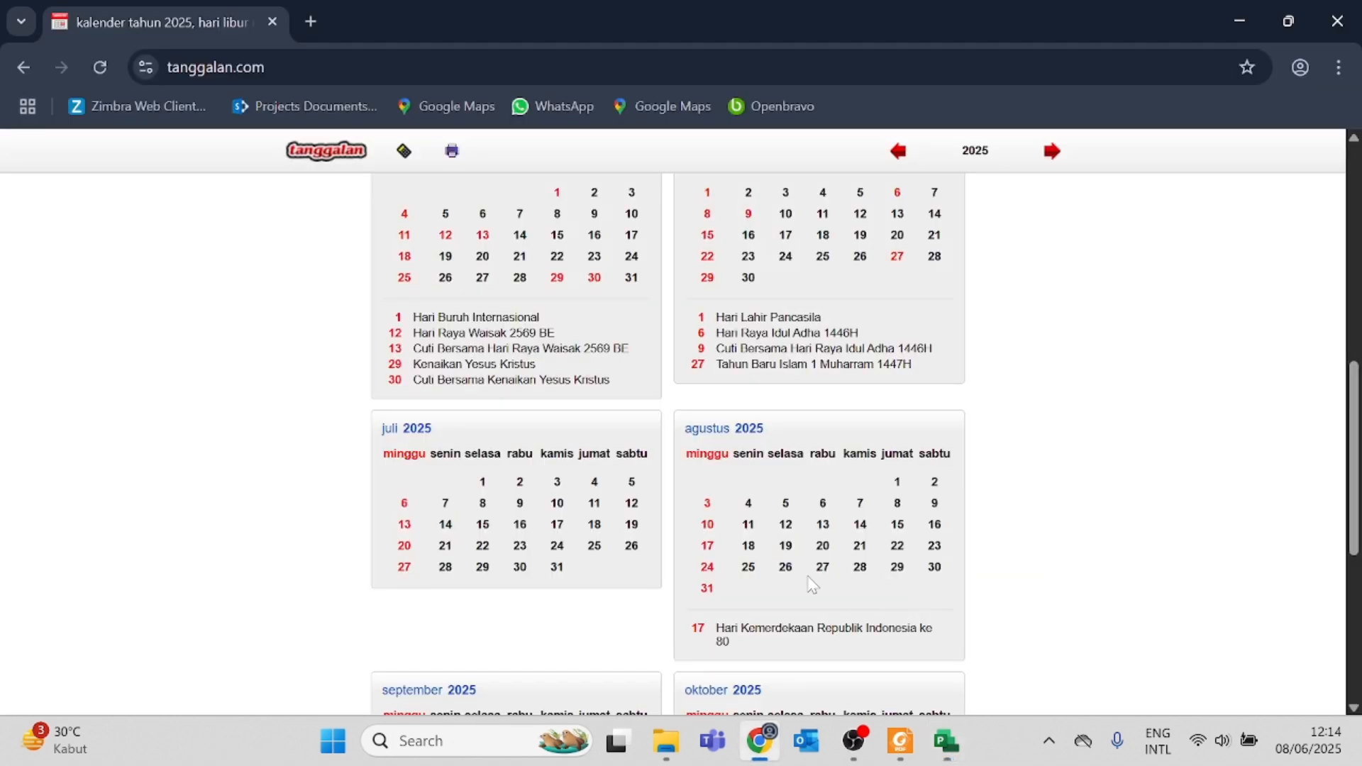
{"action": "scroll", "coordinate": [901, 606], "scroll_direction": "up", "scroll_amount": 3}
{"action": "scroll", "coordinate": [723, 554], "scroll_direction": "down", "scroll_amount": 4}
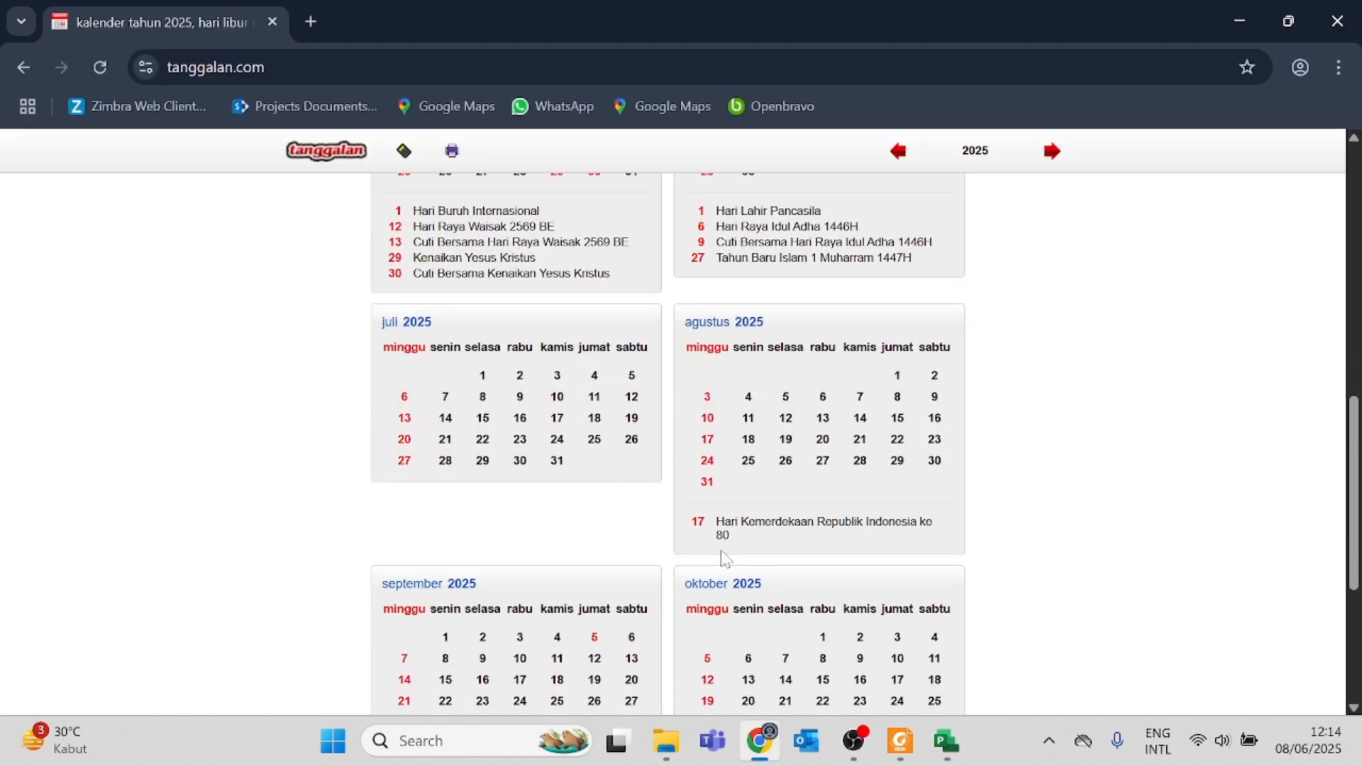
{"action": "key", "text": "alt+Tab"}
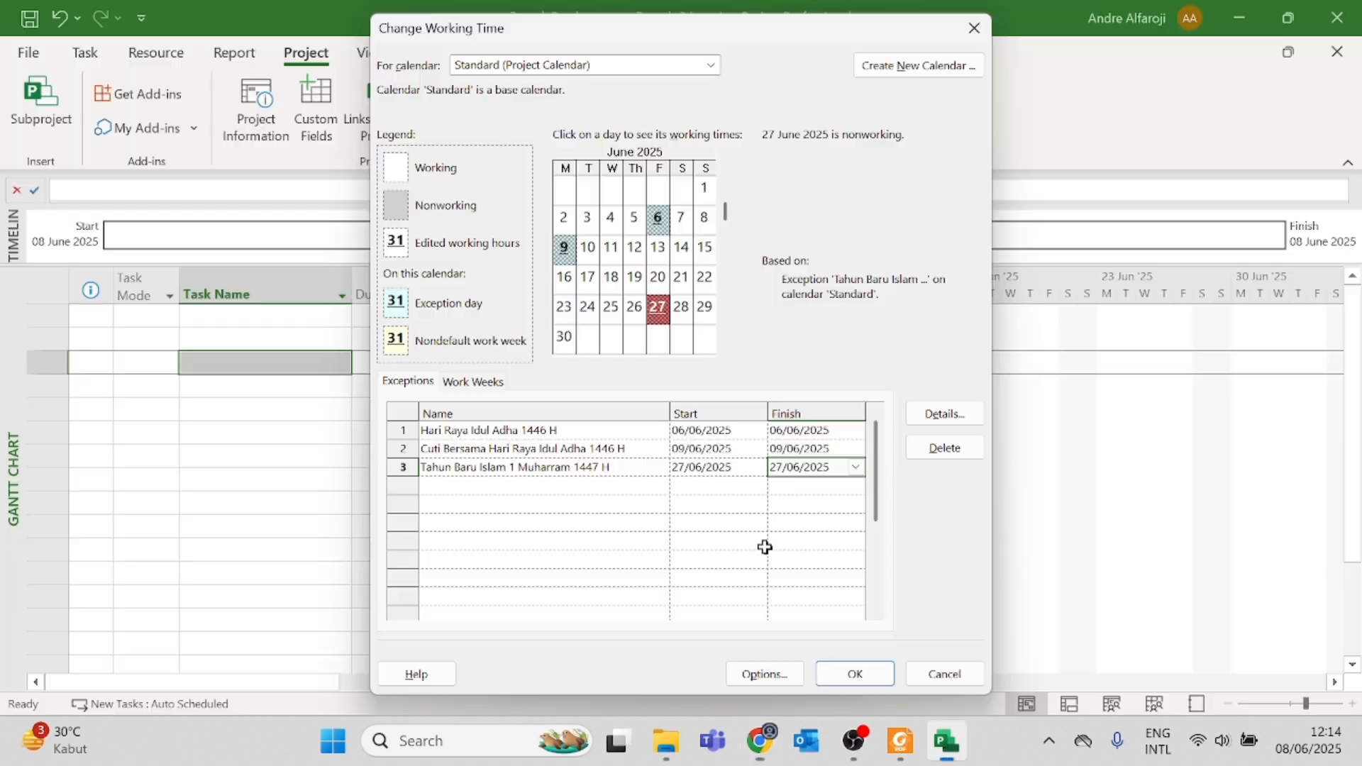
Step: Add a fourth calendar exception named "Hari Kemerdekaan RI ke-80"
{"action": "left_click", "coordinate": [460, 489]}
{"action": "type", "text": "Hari "}
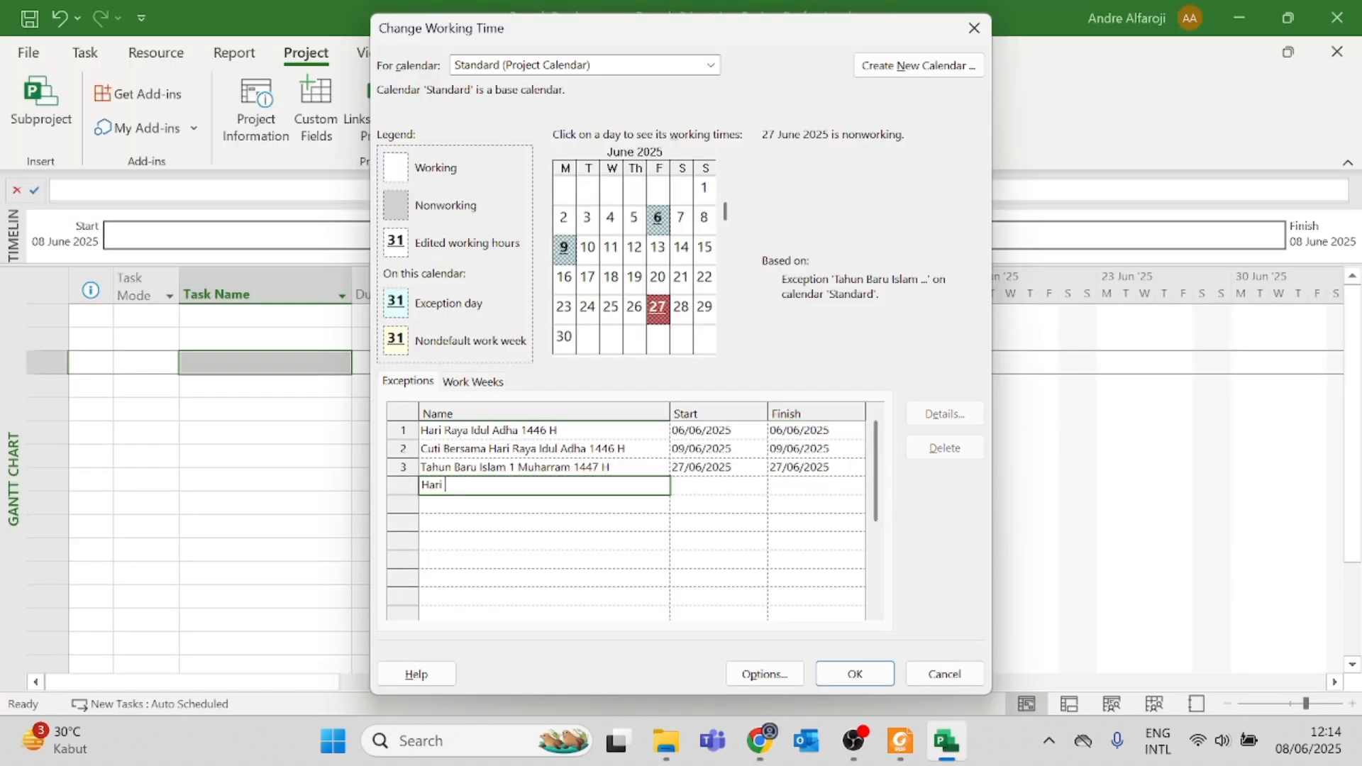
{"action": "type", "text": "Kemerdekaan RI ke-80"}
Step: Set the start and finish dates of the Hari Kemerdekaan exception to 17/08/2025
{"action": "left_click", "coordinate": [725, 485]}
{"action": "left_click", "coordinate": [758, 486]}
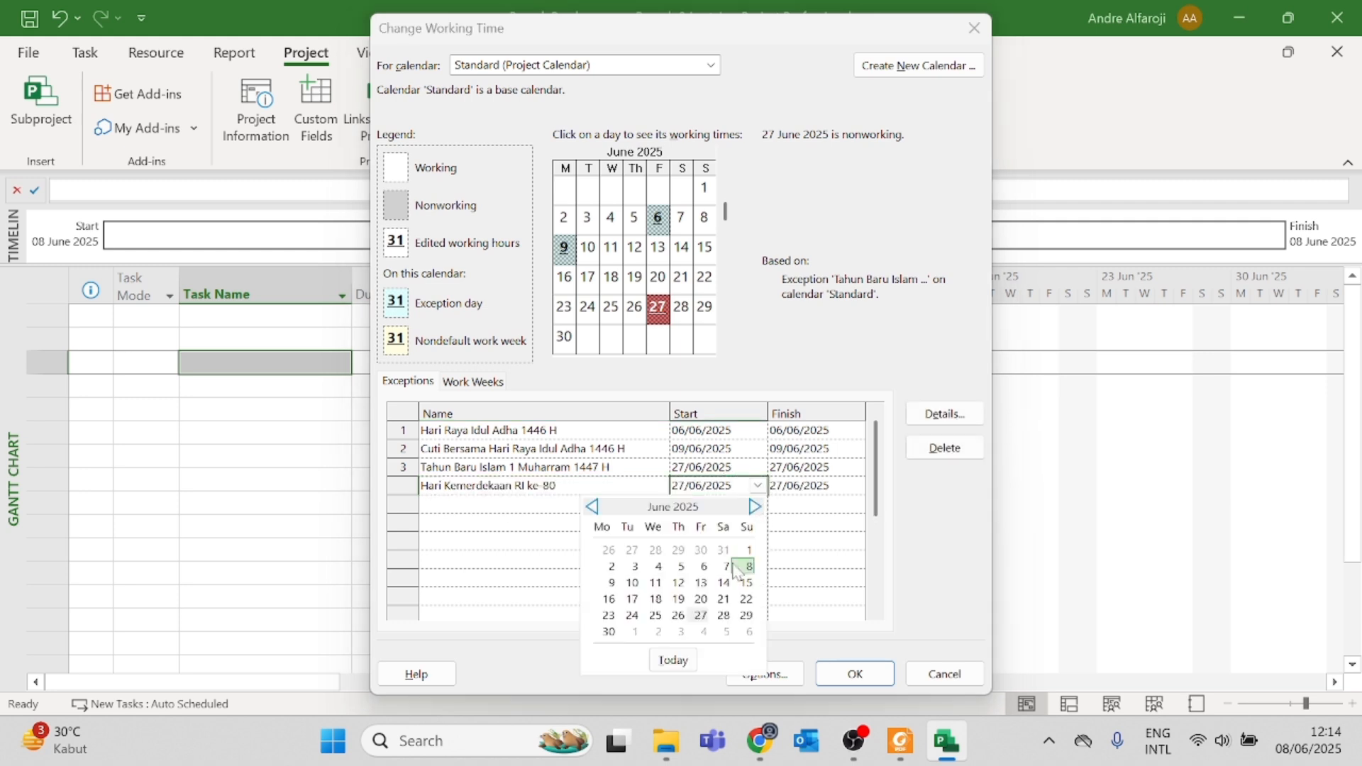
{"action": "left_click", "coordinate": [755, 507]}
{"action": "left_click", "coordinate": [754, 507]}
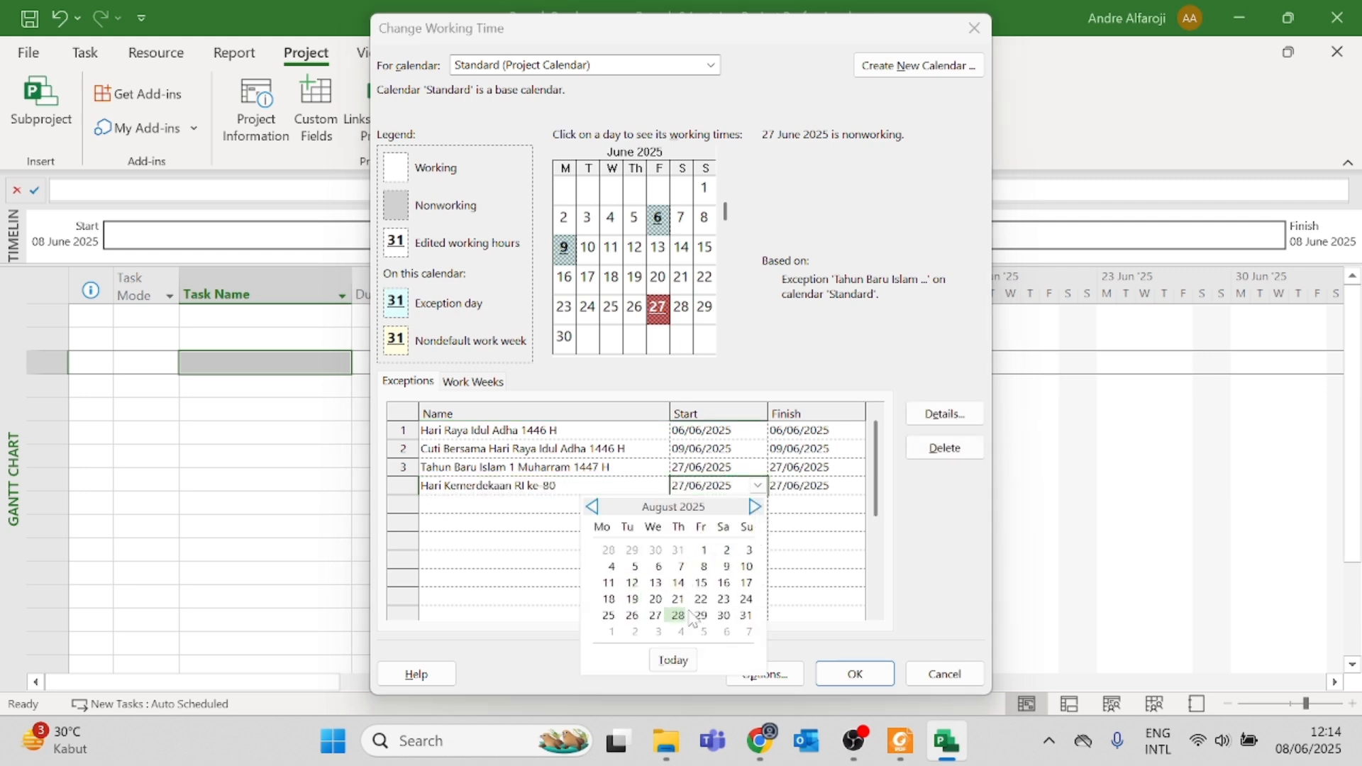
{"action": "left_click", "coordinate": [747, 584]}
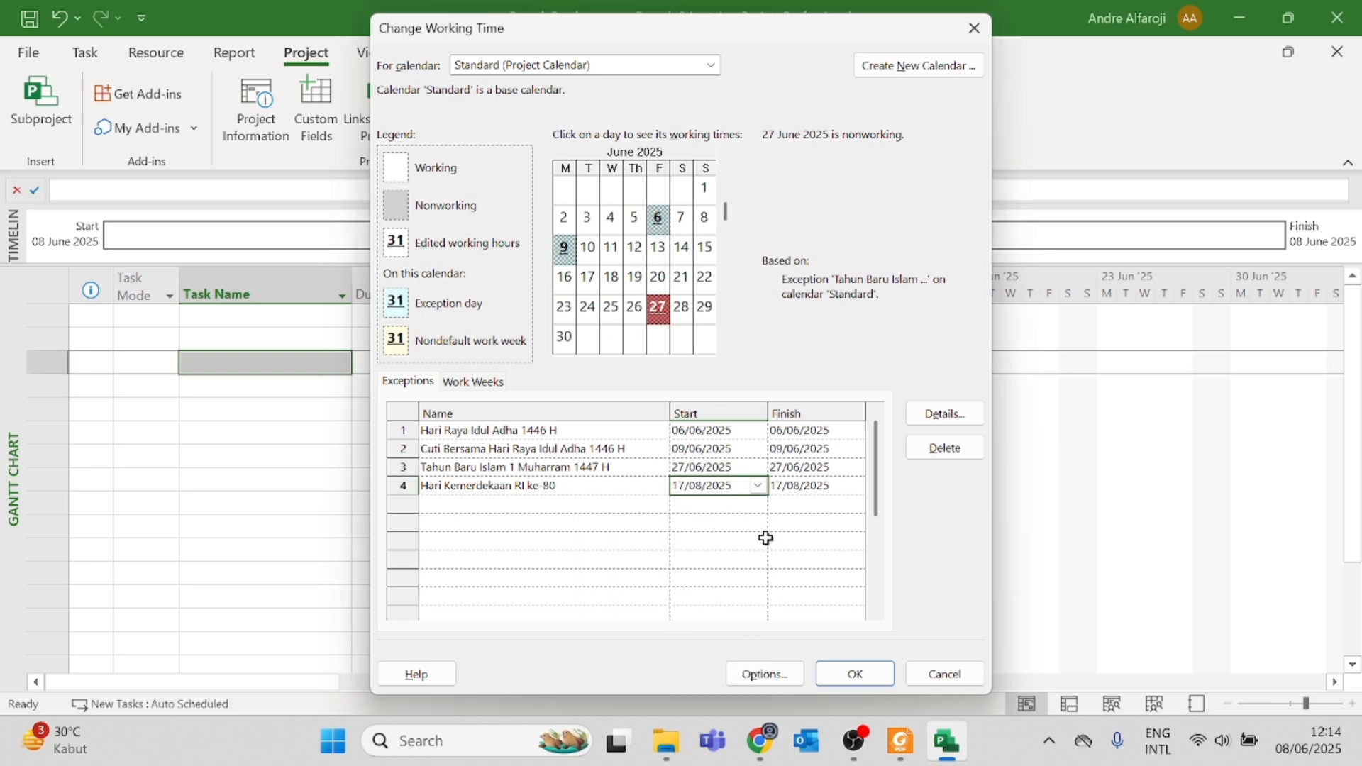
{"action": "left_click", "coordinate": [815, 487]}
Step: Look up the September holiday on tanggalan.com and add a fifth calendar exception named "Maulid Nabi Muhammad SAW"
{"action": "key", "text": "alt+Tab"}
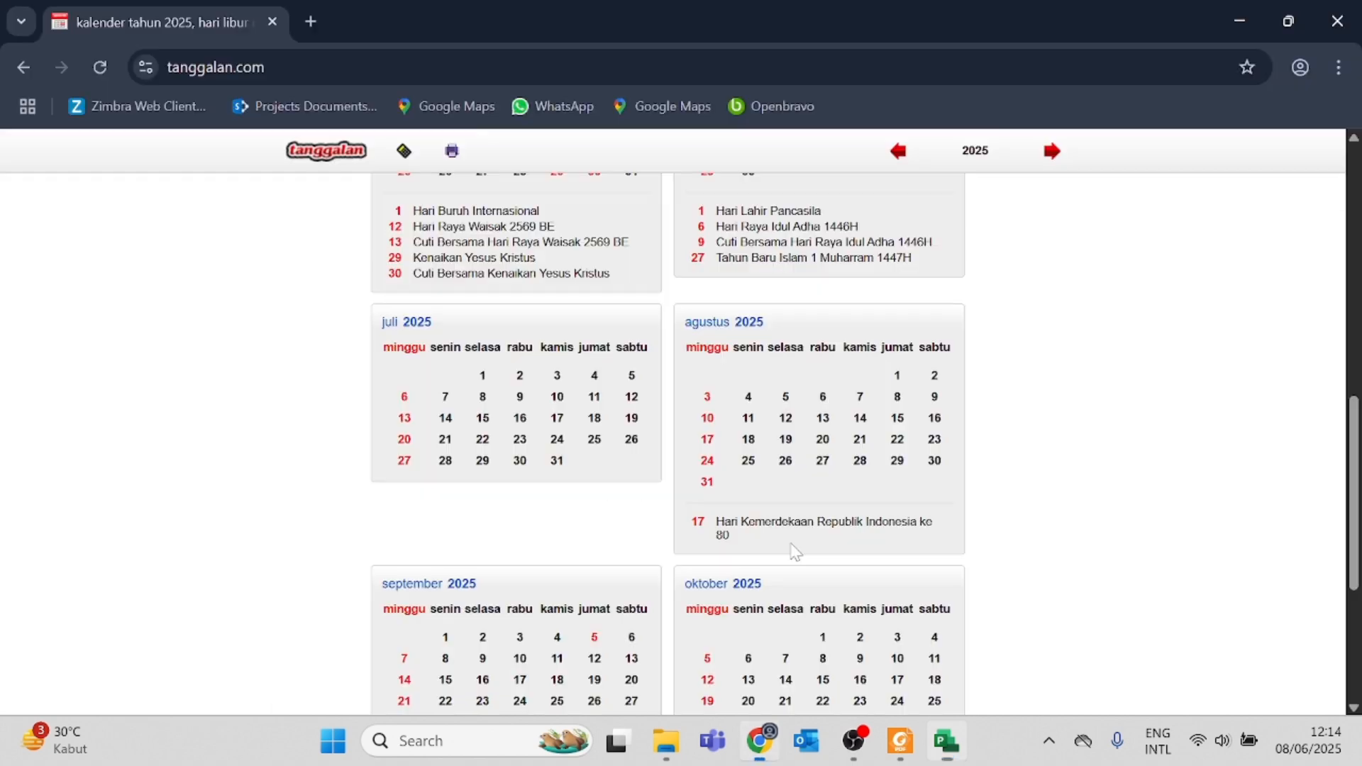
{"action": "scroll", "coordinate": [790, 542], "scroll_direction": "down", "scroll_amount": 5}
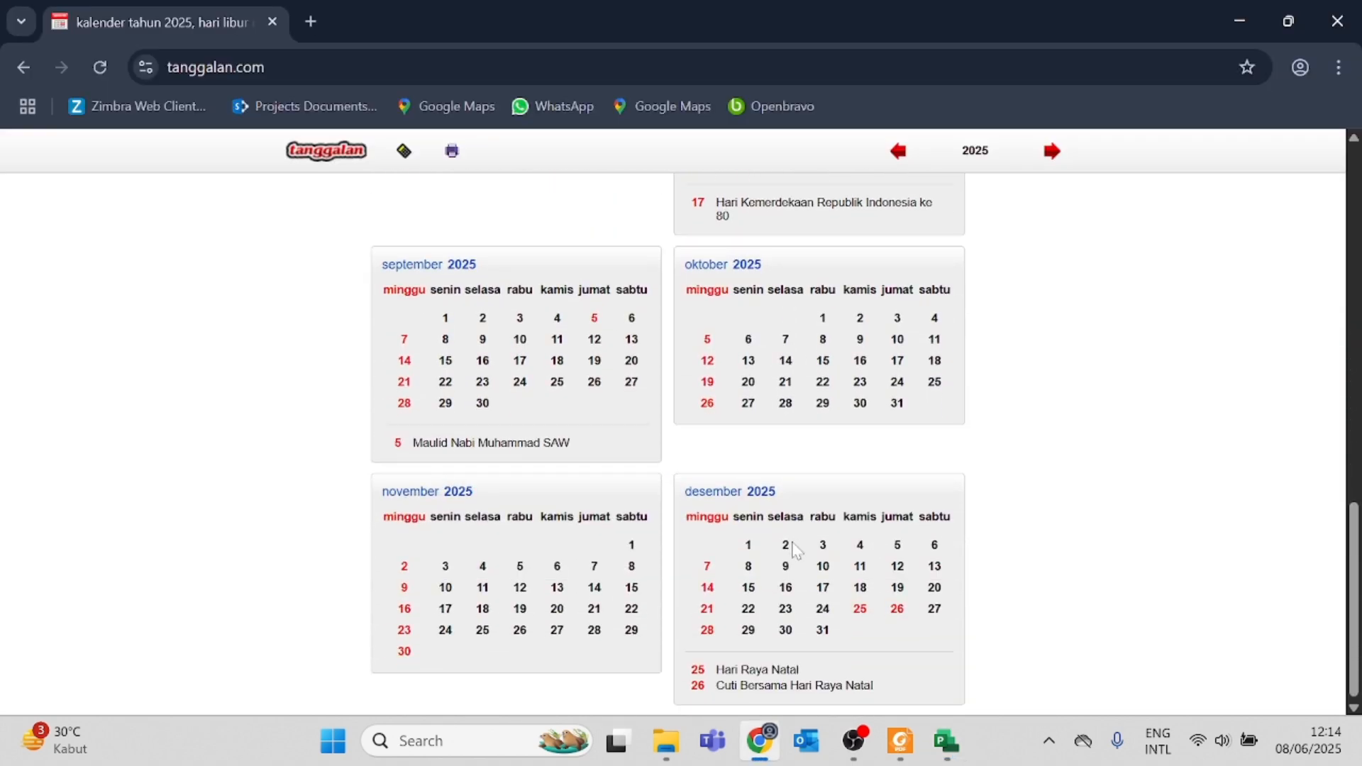
{"action": "scroll", "coordinate": [496, 497], "scroll_direction": "up", "scroll_amount": 1}
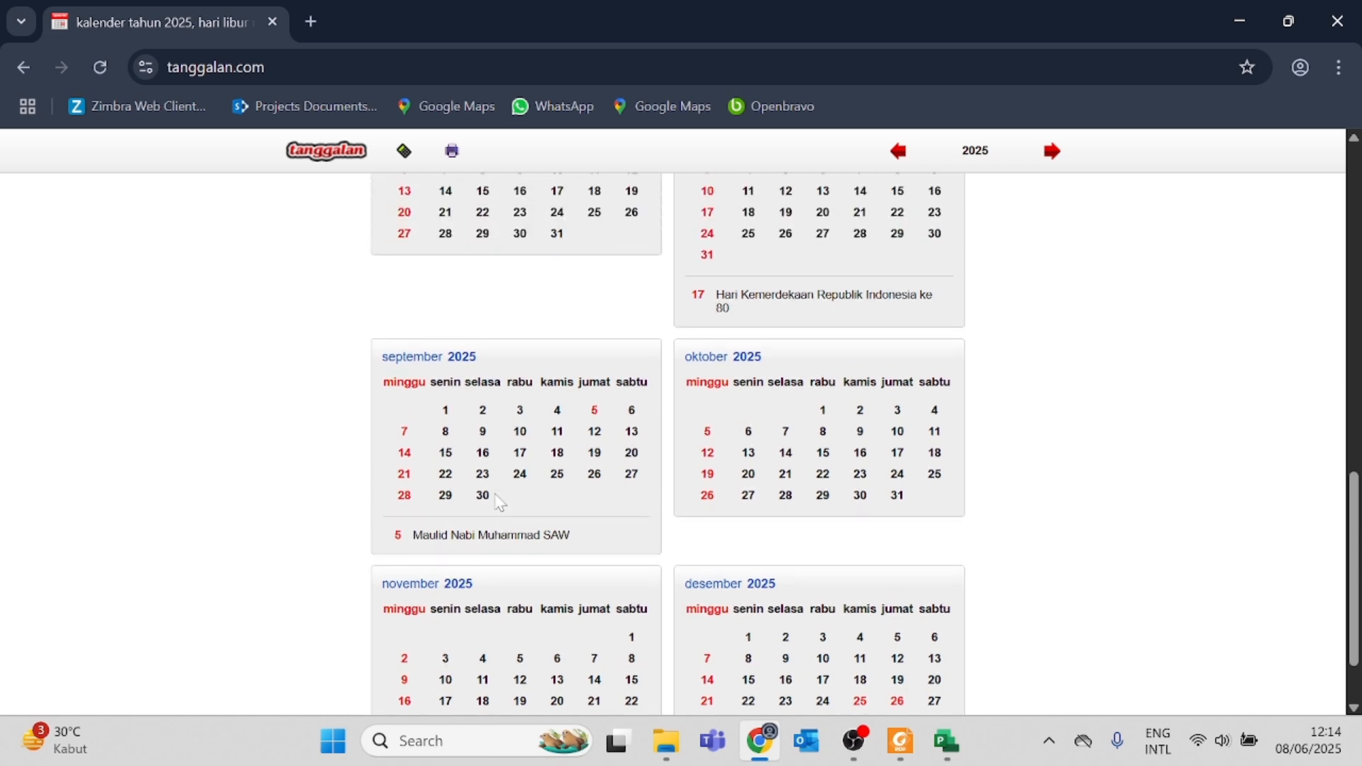
{"action": "scroll", "coordinate": [496, 501], "scroll_direction": "up", "scroll_amount": 1}
{"action": "key", "text": "alt+Tab"}
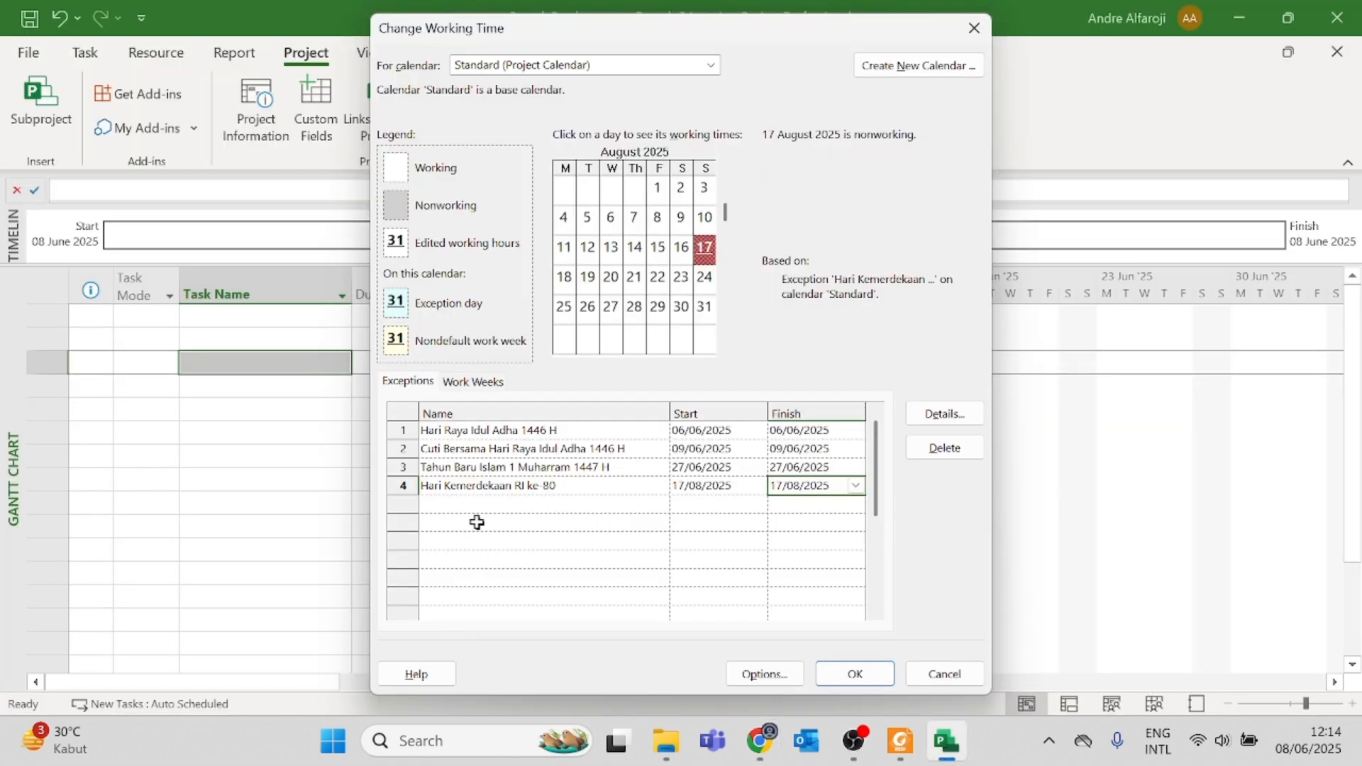
{"action": "left_click", "coordinate": [458, 502]}
{"action": "type", "text": "Maulid Nabi"}
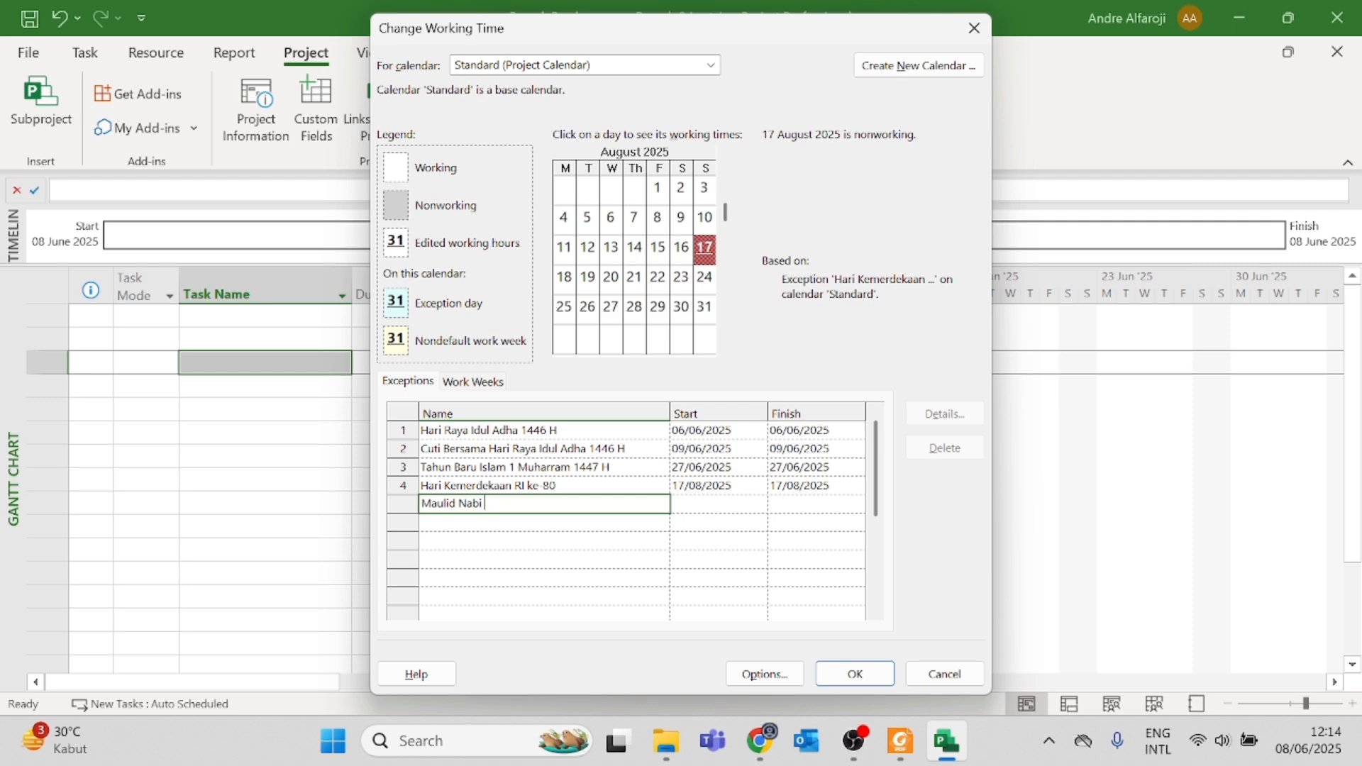
{"action": "type", "text": " Muda"}
{"action": "type", "text": "hammad SAW"}
Step: Check the Maulid Nabi date on tanggalan.com and set the exception's start and finish dates to 05/09/2025
{"action": "key", "text": "alt+Tab"}
{"action": "key", "text": "alt+Tab"}
{"action": "key", "text": "alt+Tab"}
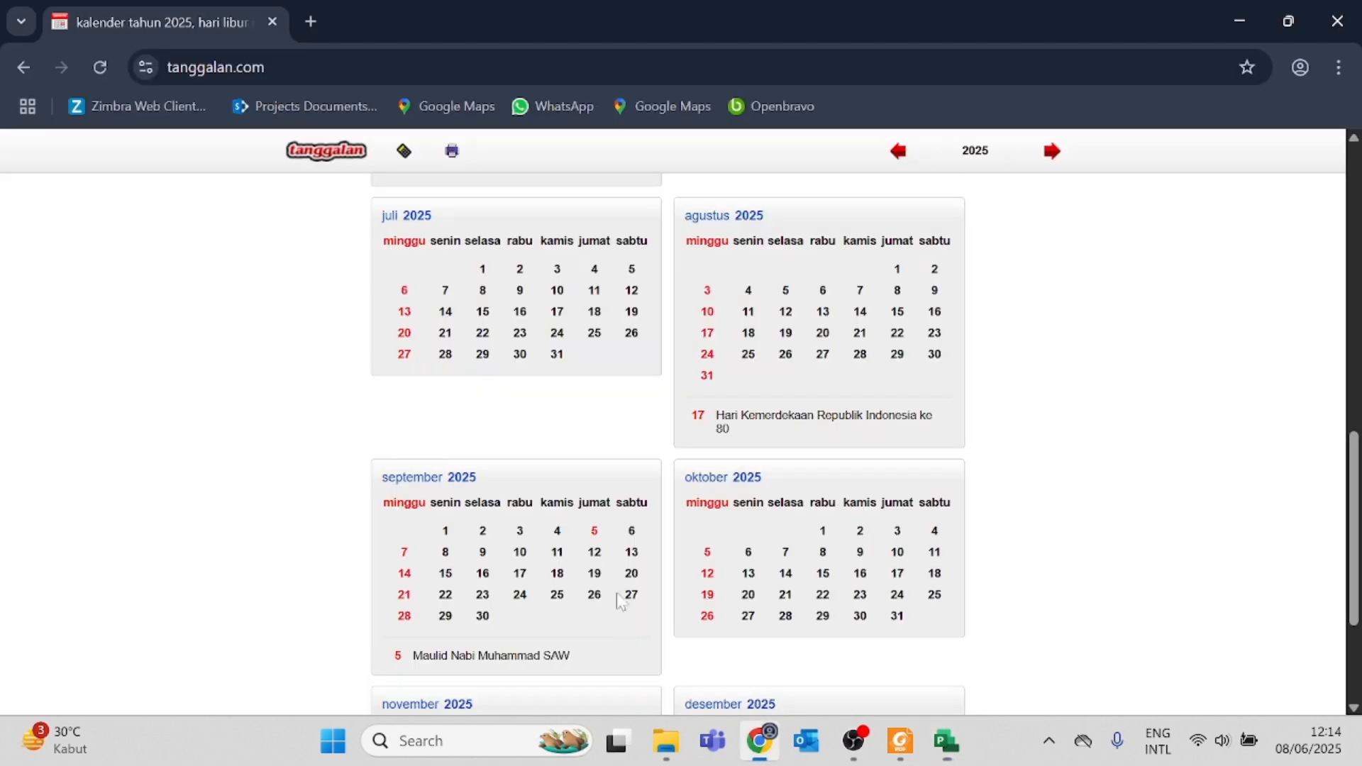
{"action": "key", "text": "alt+Tab"}
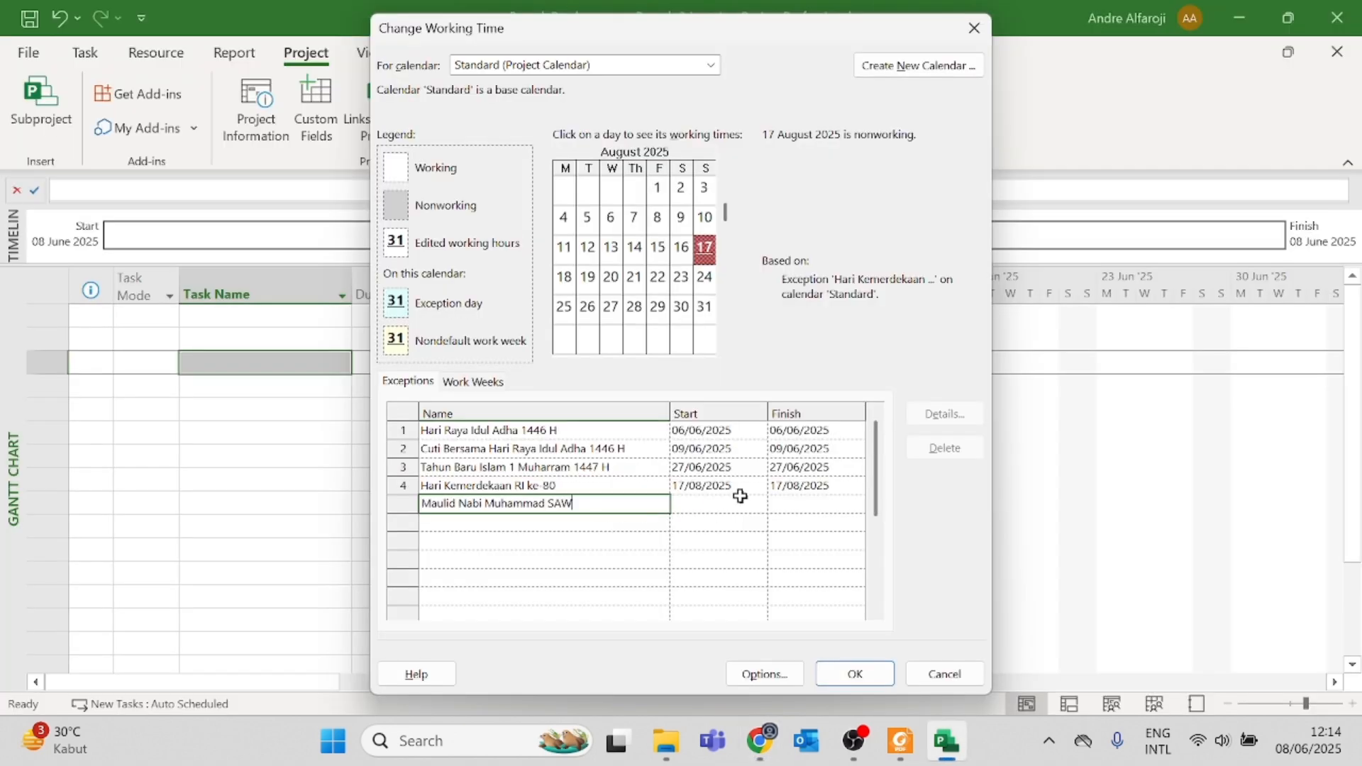
{"action": "left_click", "coordinate": [755, 509]}
{"action": "left_click", "coordinate": [757, 505]}
{"action": "left_click", "coordinate": [754, 525]}
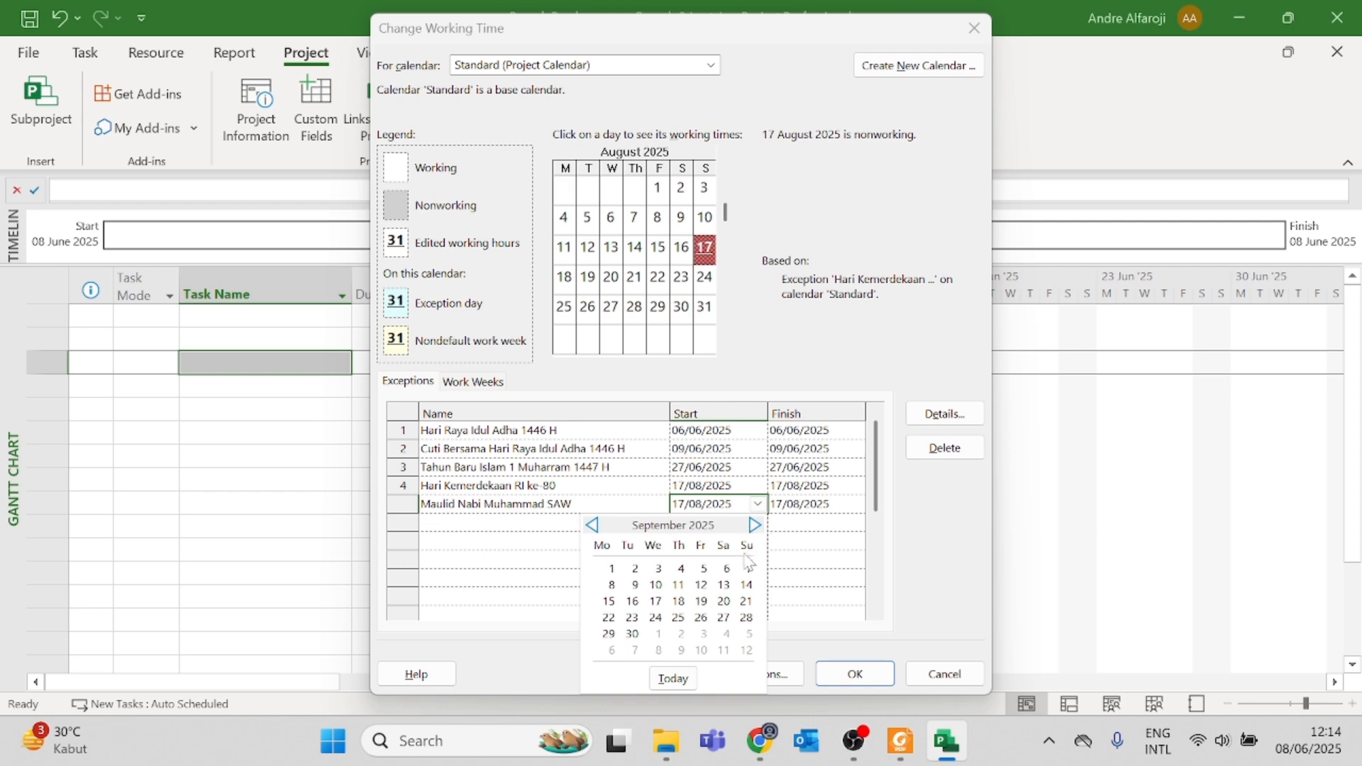
{"action": "left_click", "coordinate": [703, 568]}
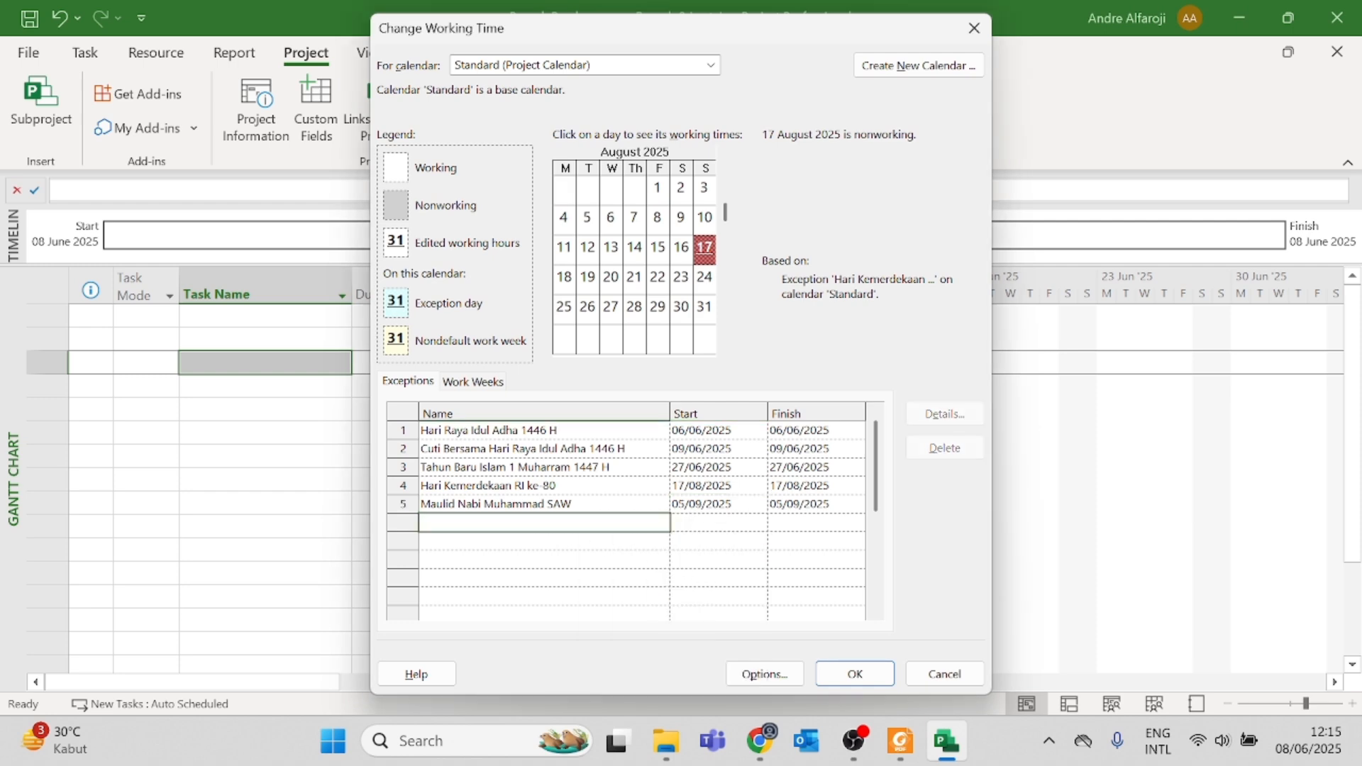
Step: Look up the December holidays on tanggalan.com and add a sixth calendar exception named "Hari Raya Natal"
{"action": "key", "text": "alt+Tab"}
{"action": "scroll", "coordinate": [721, 557], "scroll_direction": "down", "scroll_amount": 3}
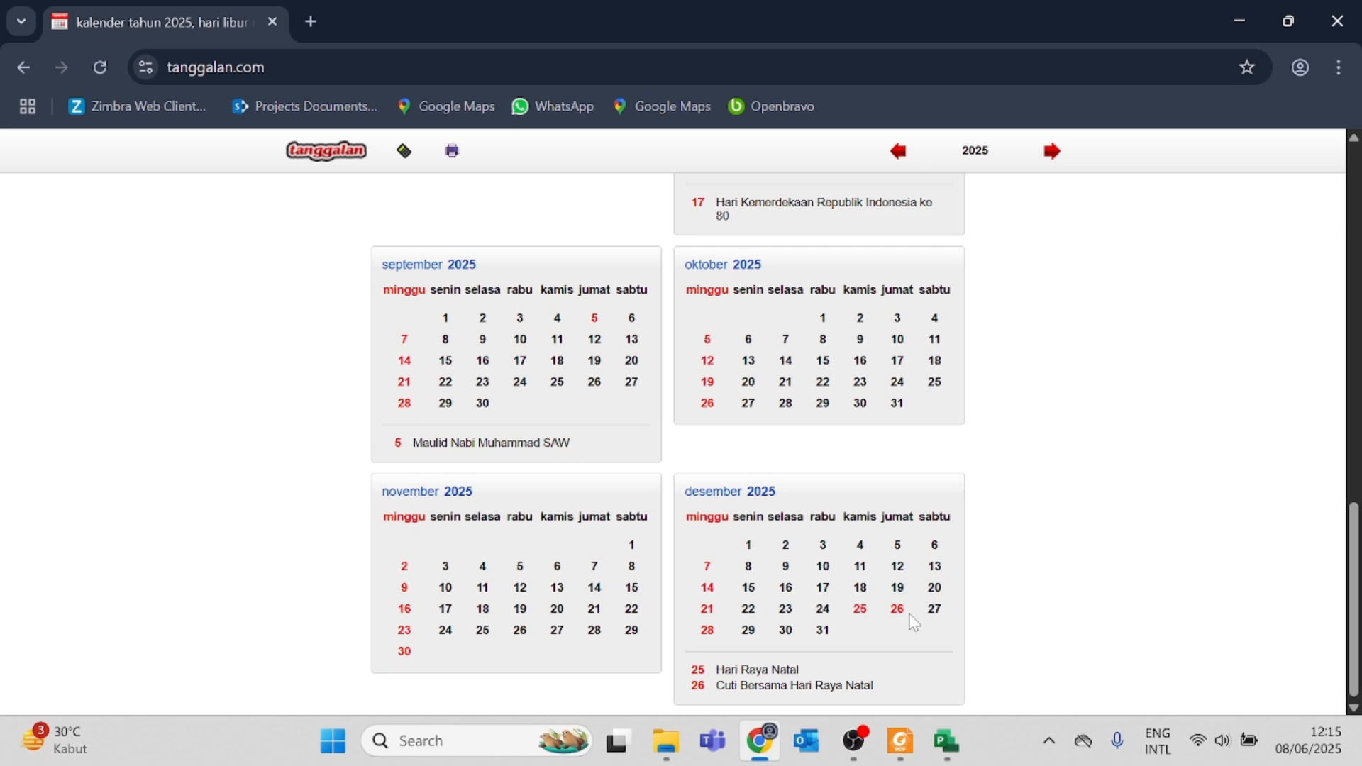
{"action": "key", "text": "alt+Tab"}
{"action": "key", "text": "alt+Tab"}
{"action": "key", "text": "alt+Tab"}
{"action": "type", "text": "Hari "}
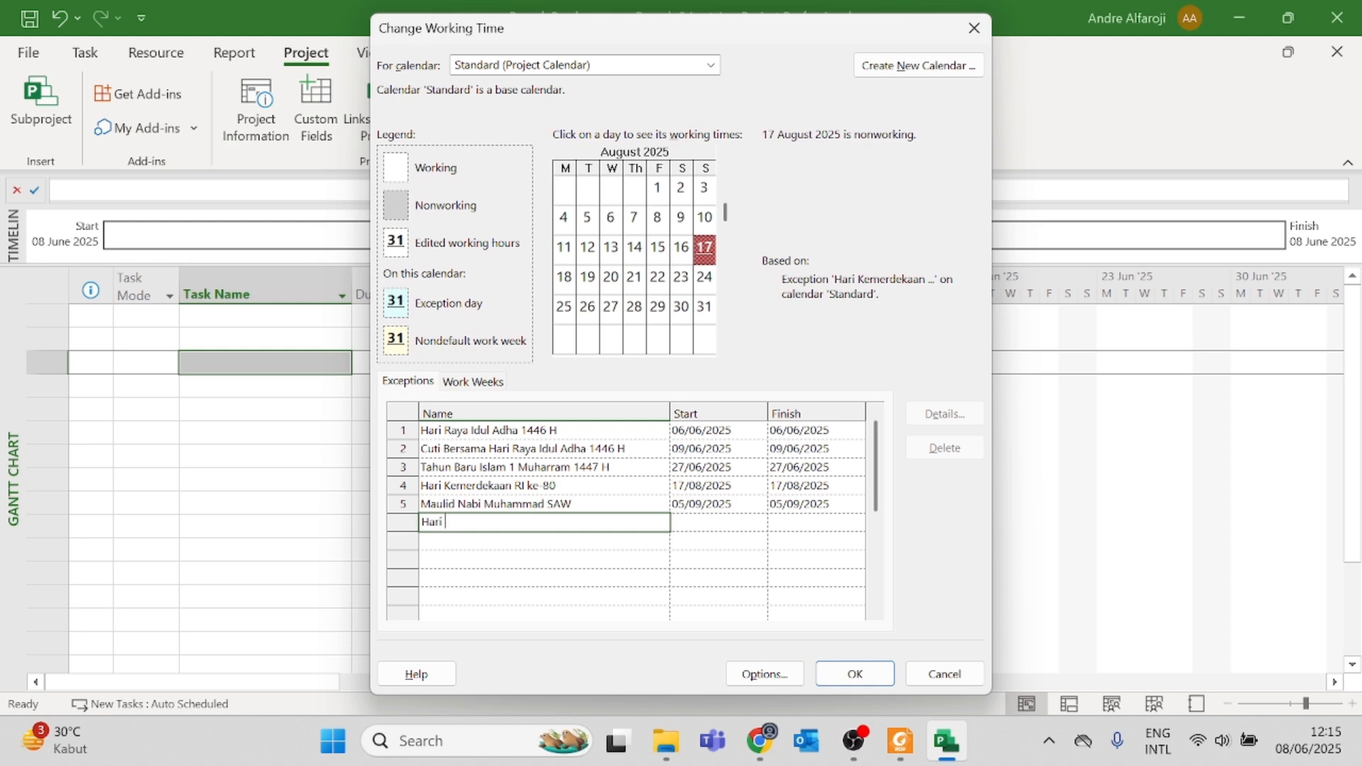
{"action": "type", "text": "Raya Natal"}
Step: Set the start and finish dates of the Hari Raya Natal exception to 25/12/2025
{"action": "left_click", "coordinate": [702, 522]}
{"action": "left_click", "coordinate": [758, 523]}
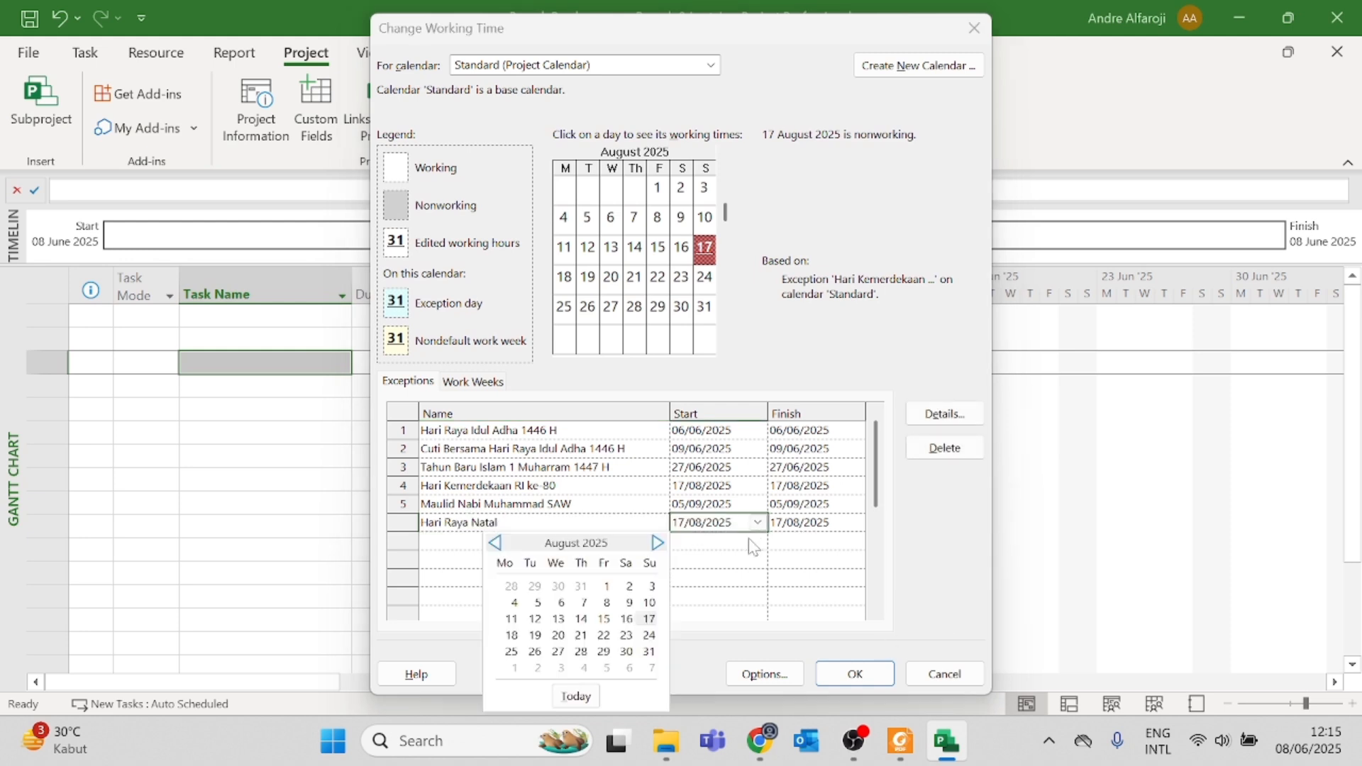
{"action": "left_click", "coordinate": [657, 543]}
{"action": "left_click", "coordinate": [658, 543]}
{"action": "left_click", "coordinate": [658, 543]}
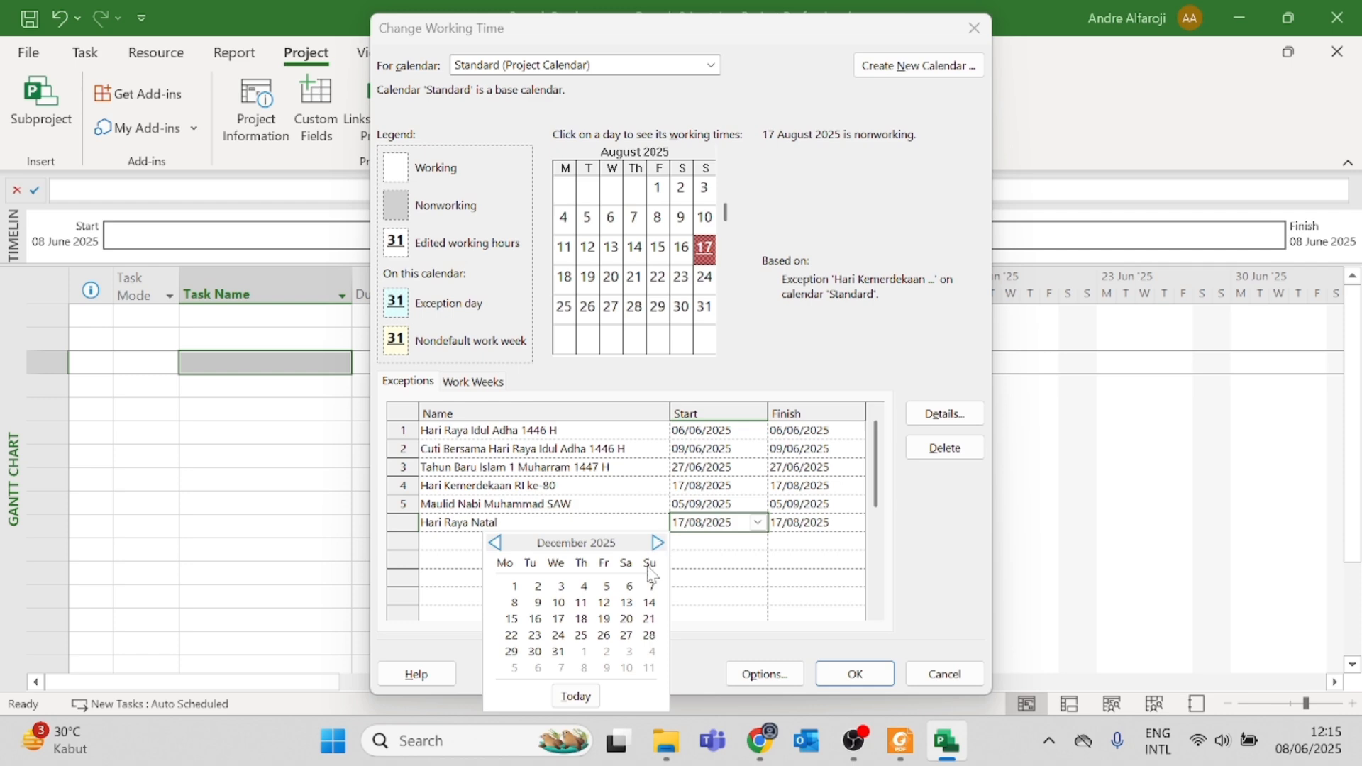
{"action": "left_click", "coordinate": [581, 636]}
Step: Check the December joint-leave day on tanggalan.com and add a seventh calendar exception named "Cuti Bersama Hari Raya Natal"
{"action": "key", "text": "alt+Tab"}
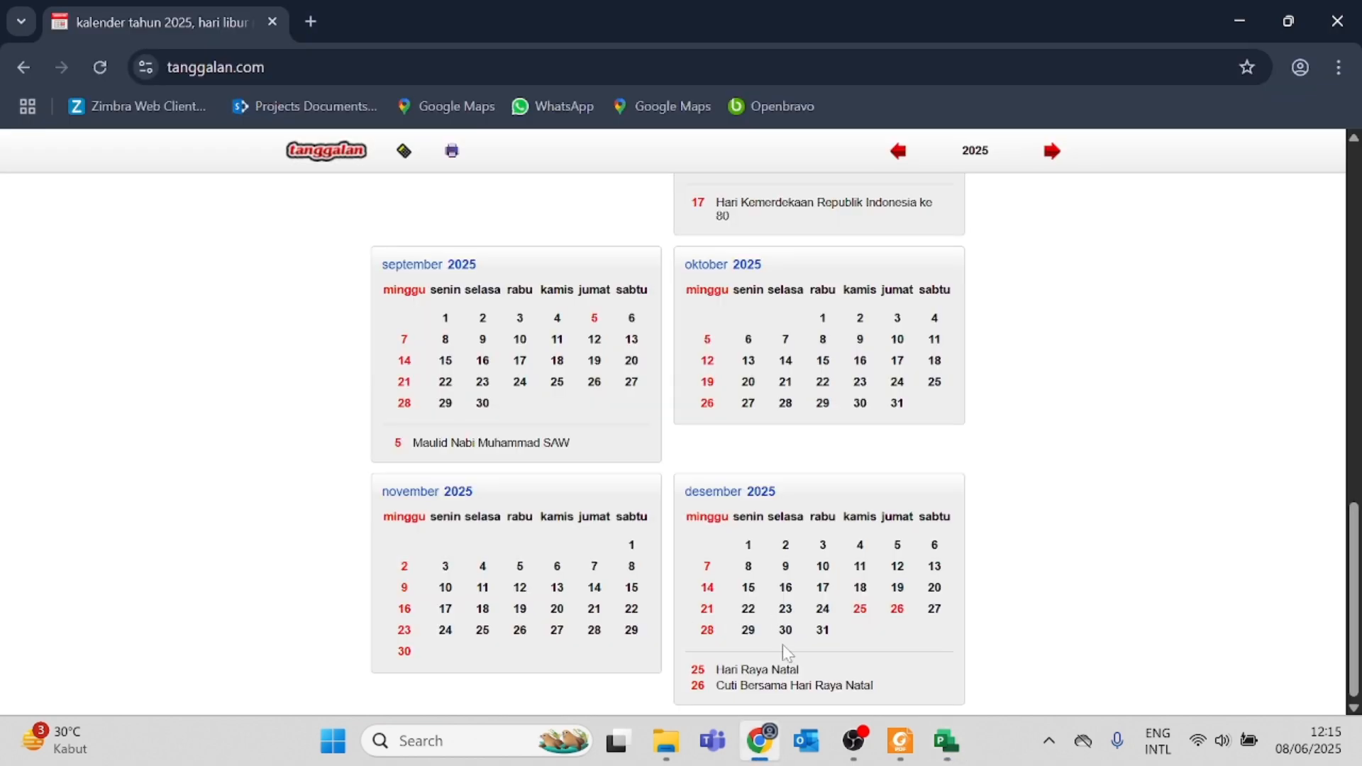
{"action": "key", "text": "alt+Tab"}
{"action": "left_click", "coordinate": [523, 543]}
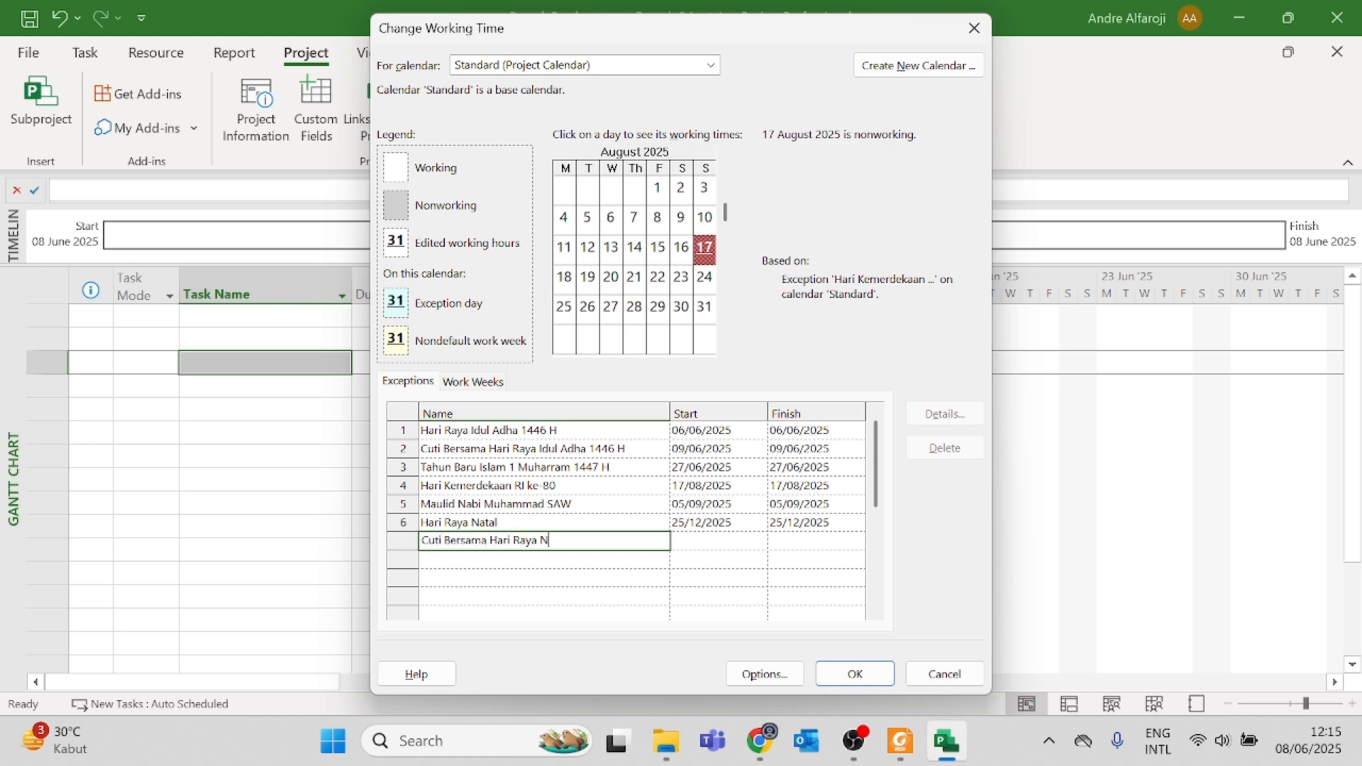
Step: Set the start and finish dates of the Cuti Bersama Hari Raya Natal exception to 26/12/2025
{"action": "left_click", "coordinate": [747, 543]}
{"action": "left_click", "coordinate": [759, 542]}
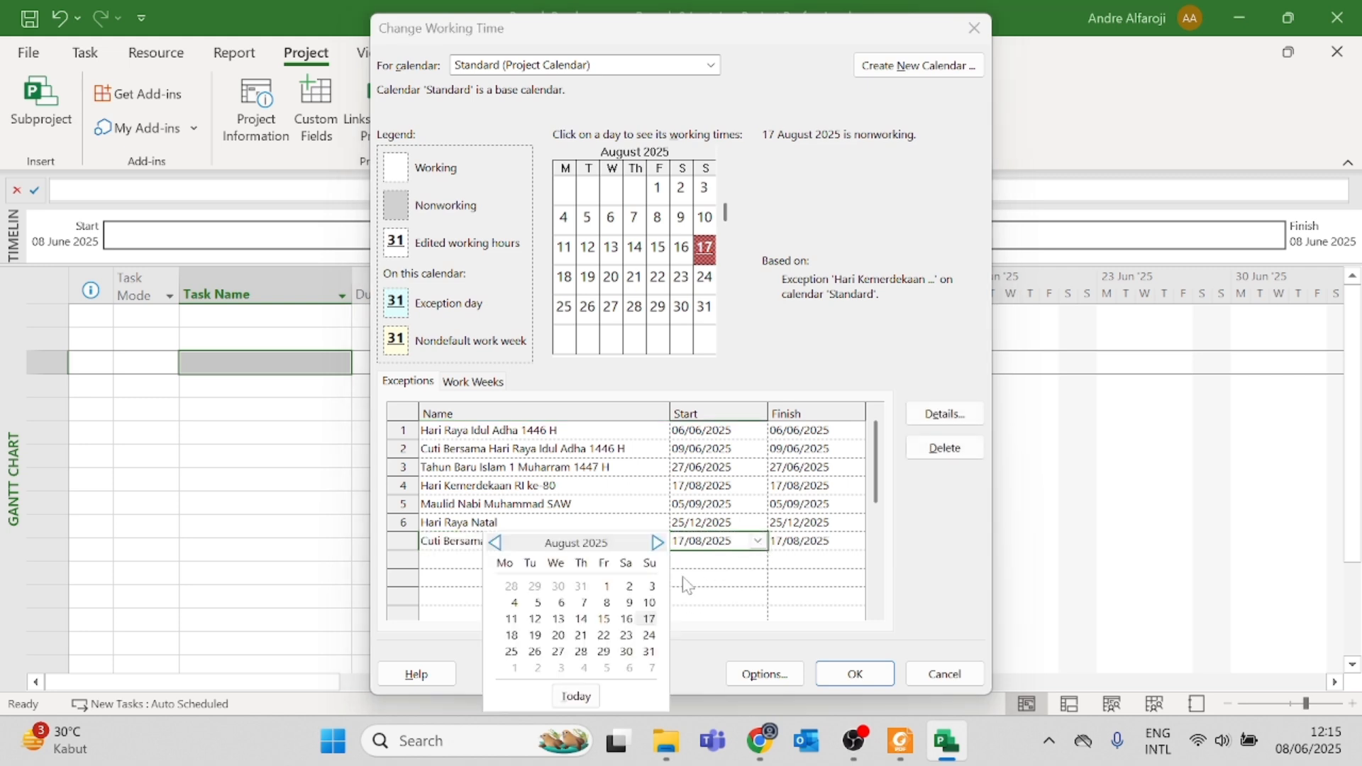
{"action": "left_click", "coordinate": [658, 542]}
{"action": "left_click", "coordinate": [658, 542]}
{"action": "left_click", "coordinate": [658, 543]}
{"action": "left_click", "coordinate": [658, 543]}
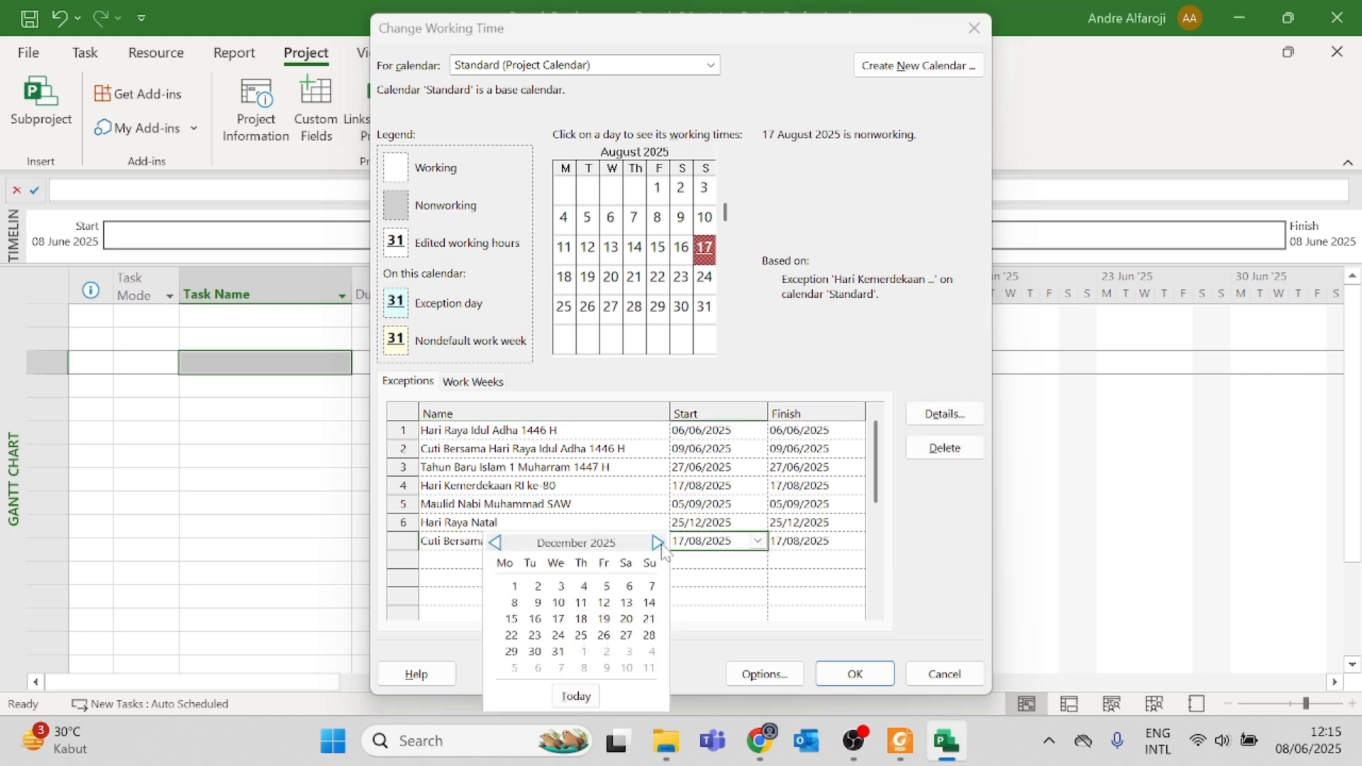
{"action": "left_click", "coordinate": [609, 636]}
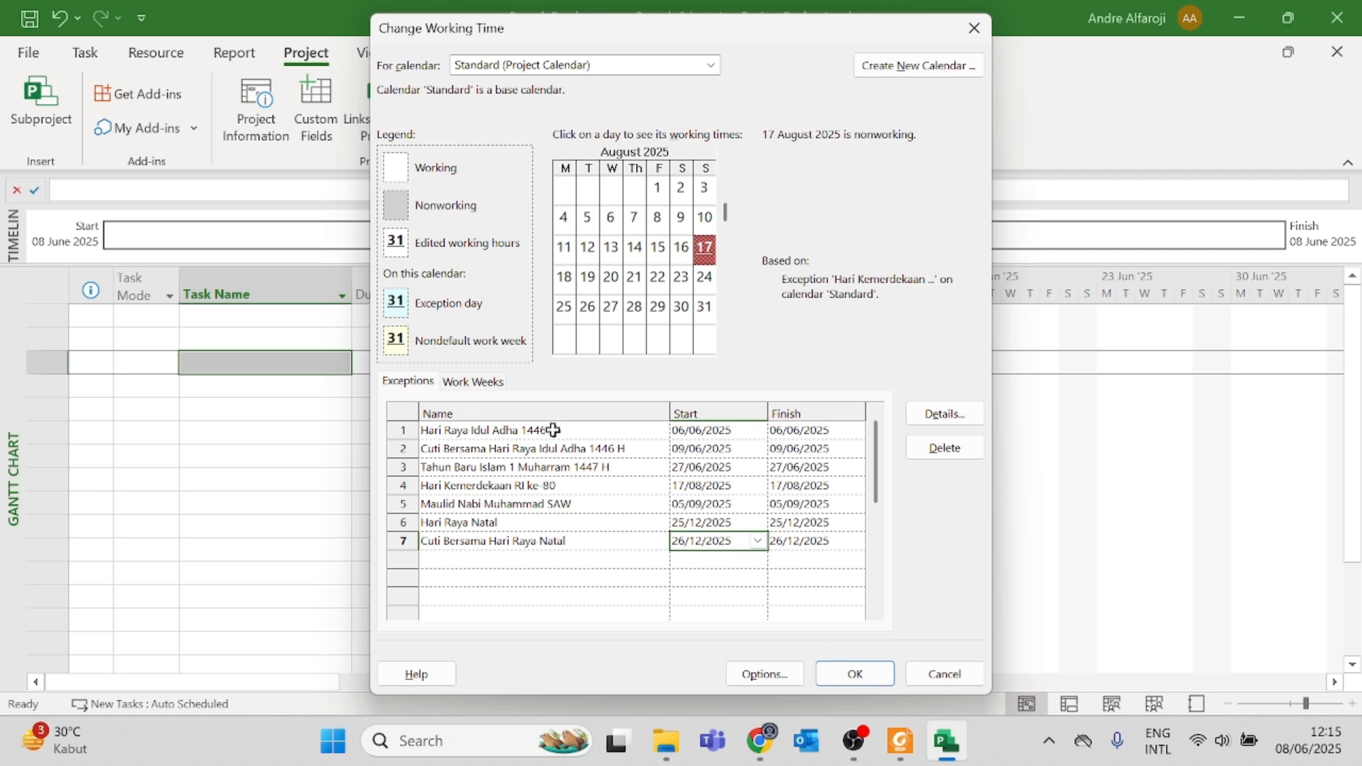
Step: Review the seven holiday exceptions, save the Standard calendar's working-time changes, and check the nonworking days in the Gantt chart
{"action": "left_click_drag", "start_coordinate": [553, 430], "coordinate": [540, 537]}
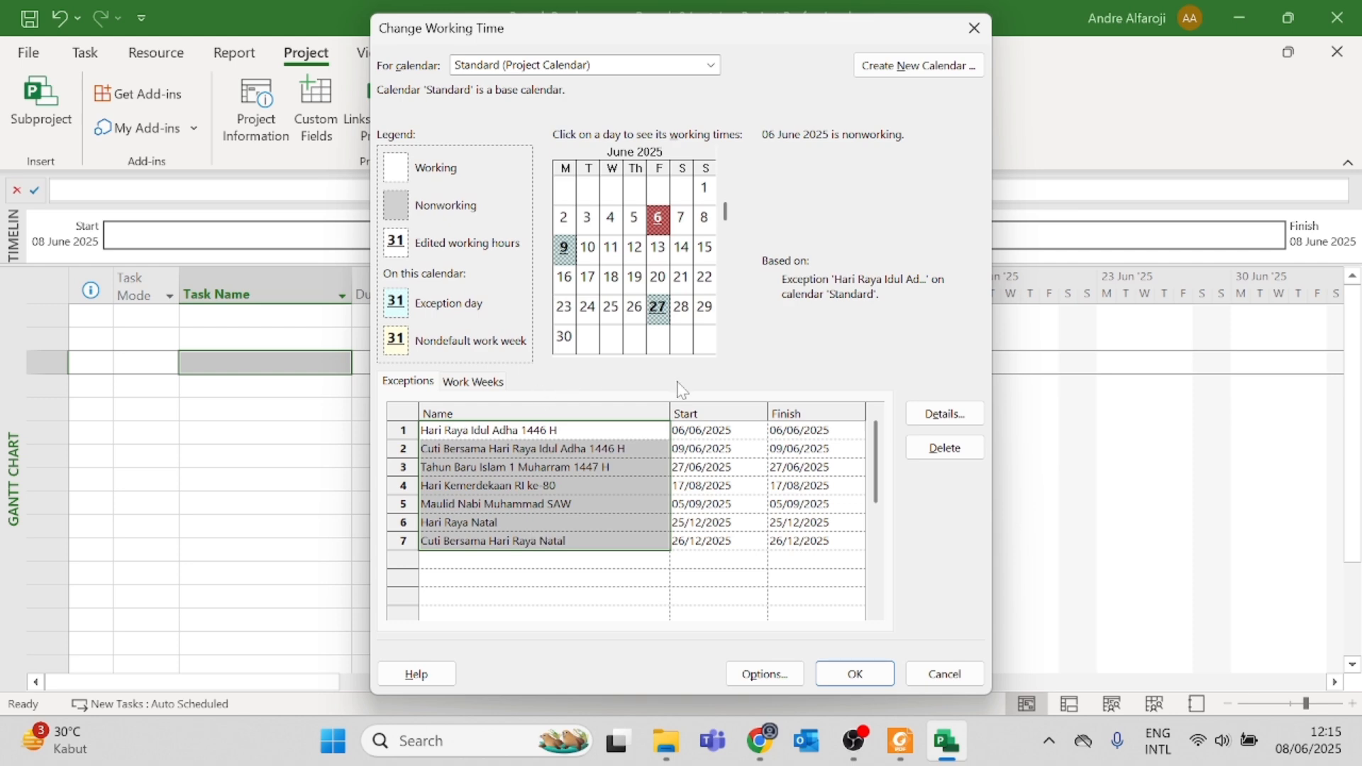
{"action": "left_click", "coordinate": [856, 674]}
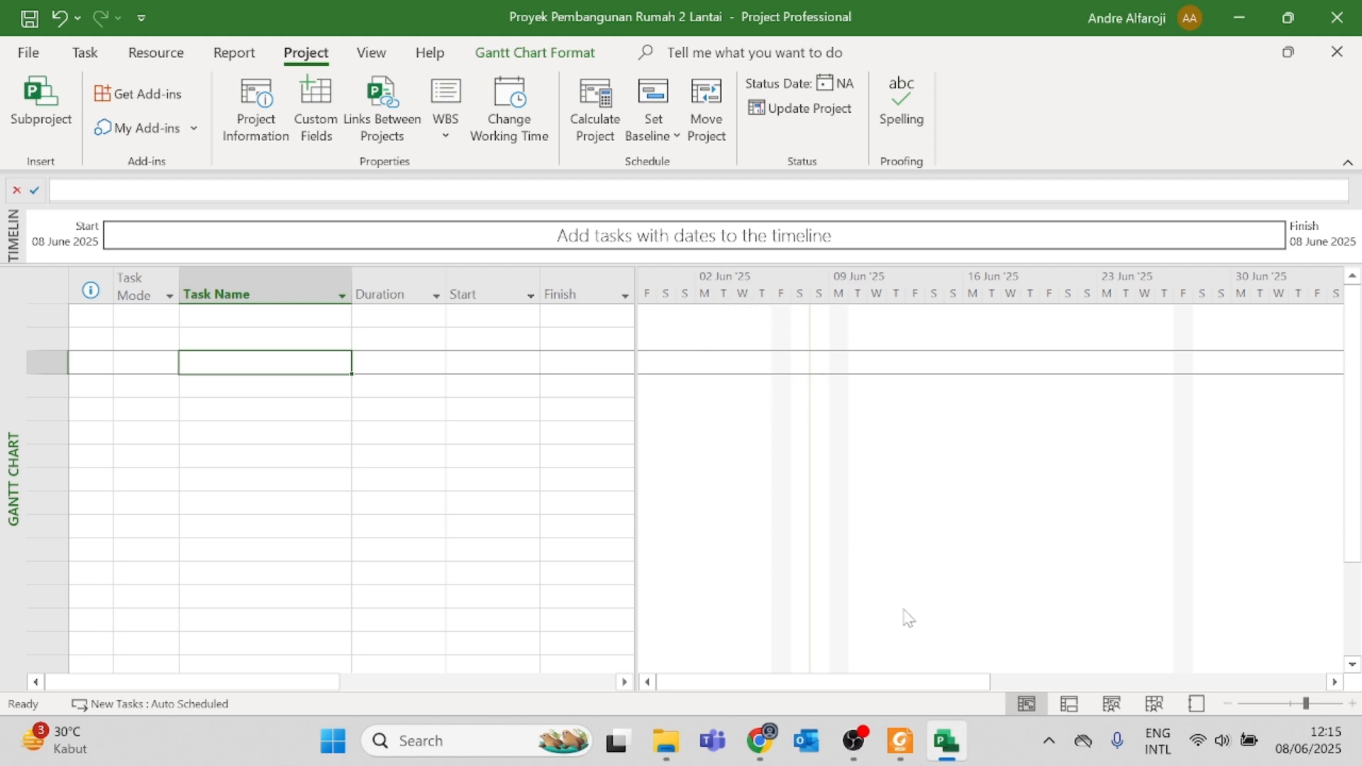
{"action": "left_click_drag", "start_coordinate": [853, 682], "coordinate": [797, 672]}
{"action": "left_click_drag", "start_coordinate": [950, 681], "coordinate": [804, 682]}
Step: Hide the Timeline above the Gantt chart
{"action": "left_click", "coordinate": [99, 58]}
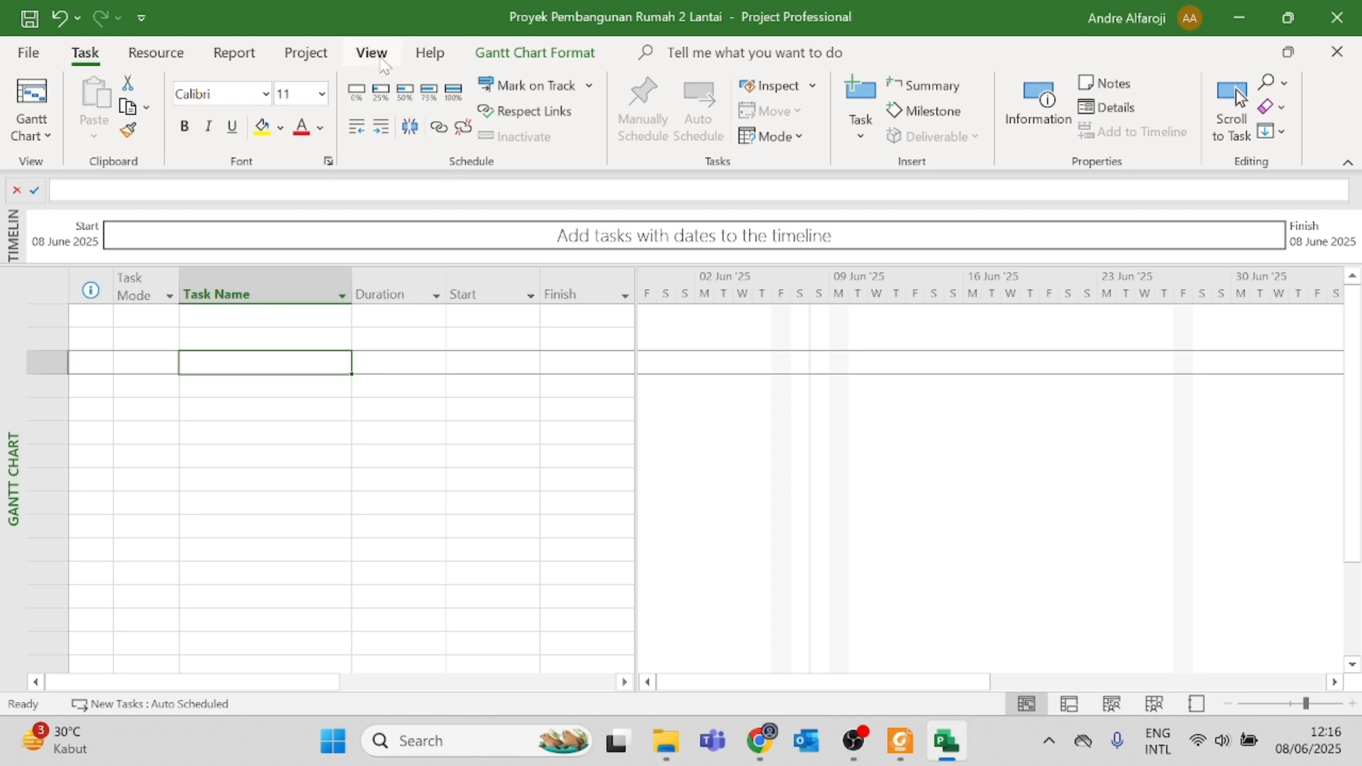
{"action": "left_click", "coordinate": [382, 63]}
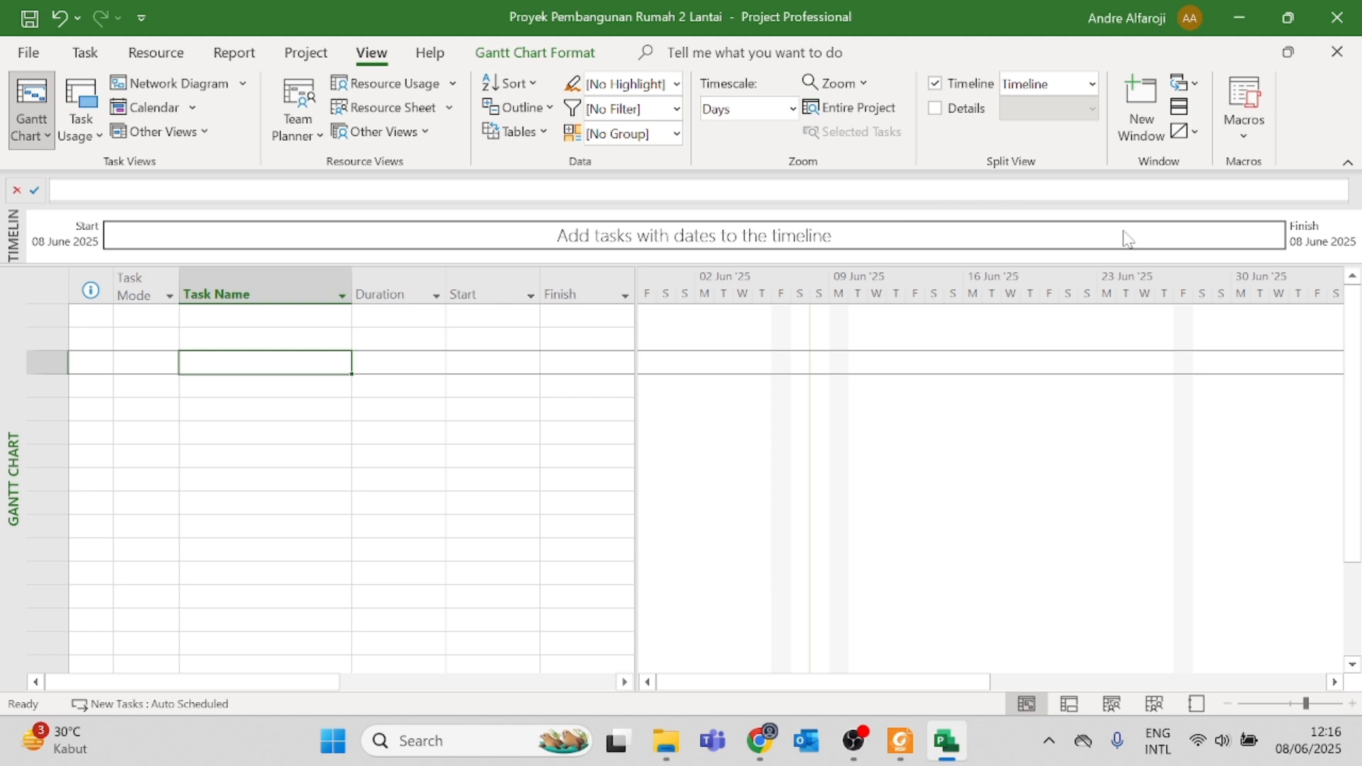
{"action": "left_click", "coordinate": [938, 85]}
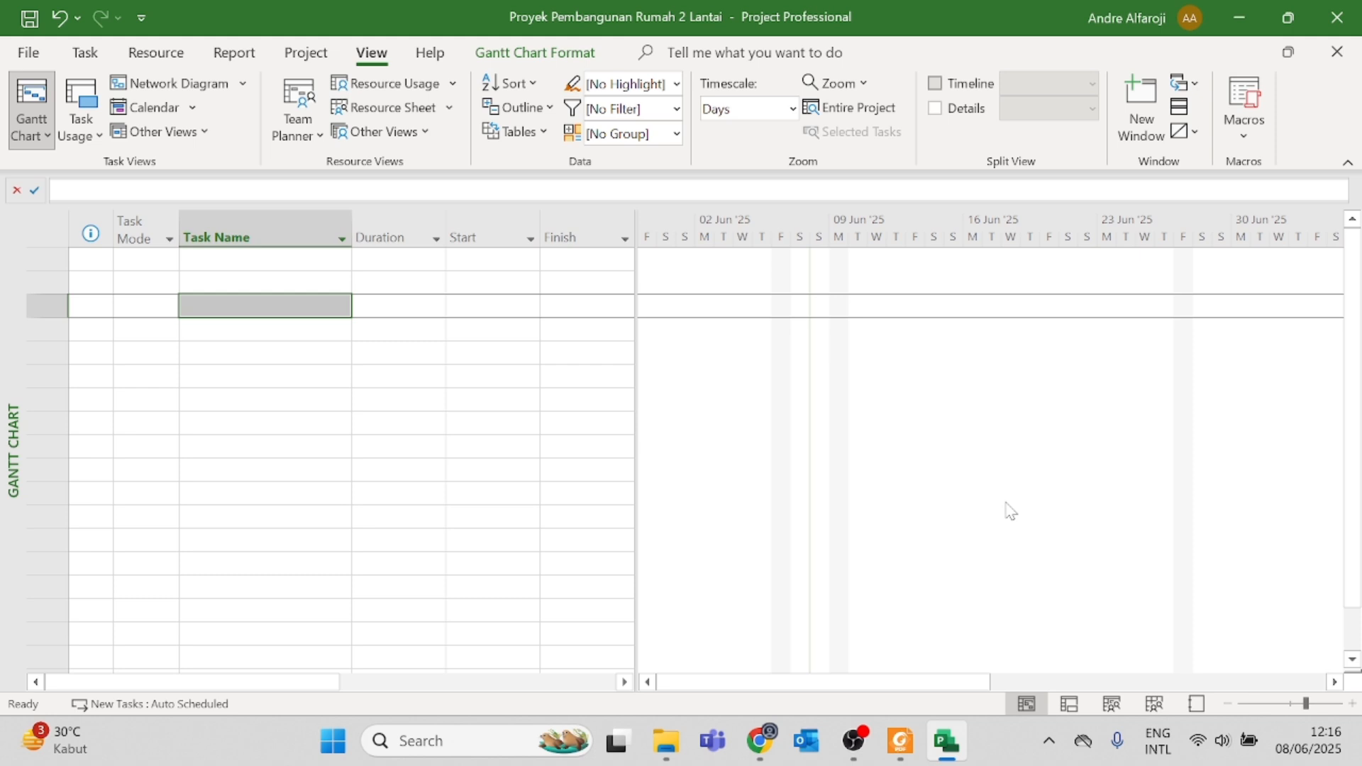
{"action": "left_click", "coordinate": [44, 259]}
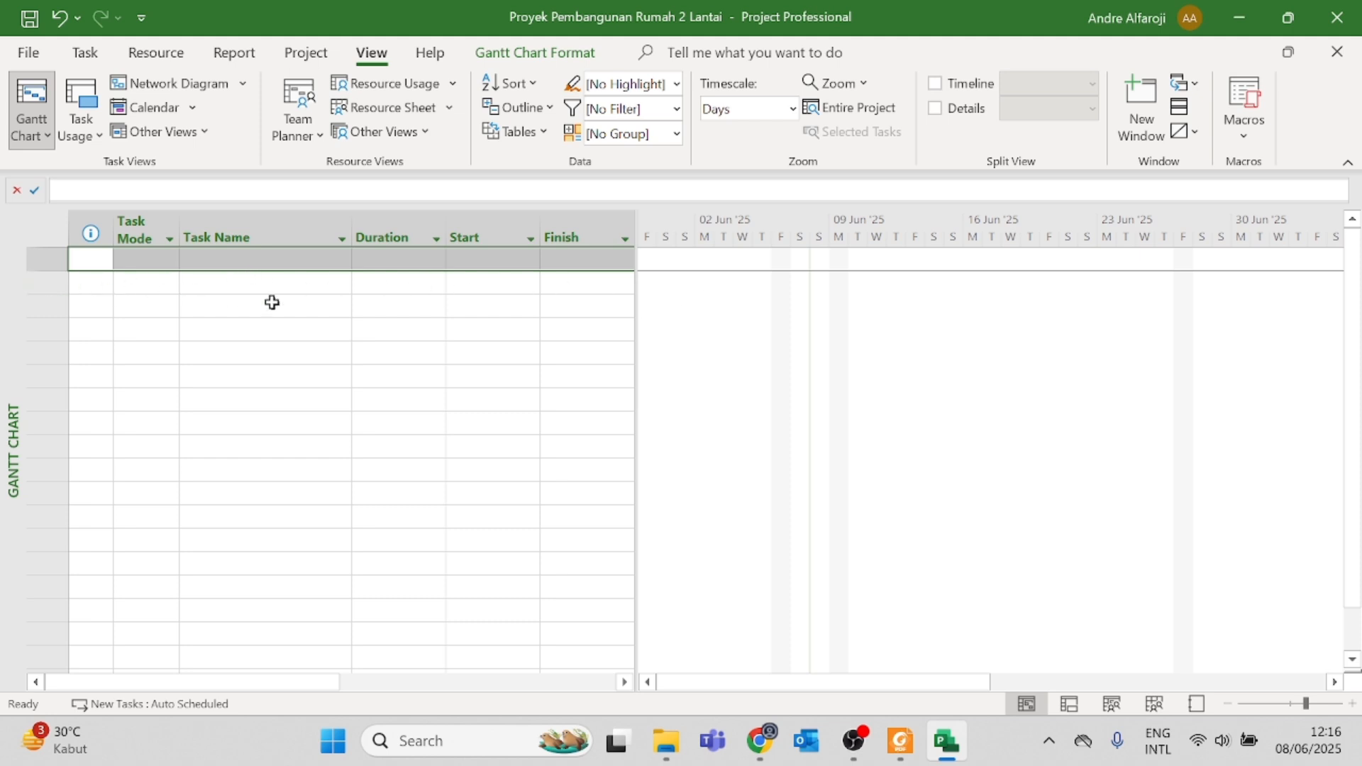
{"action": "left_click", "coordinate": [395, 332]}
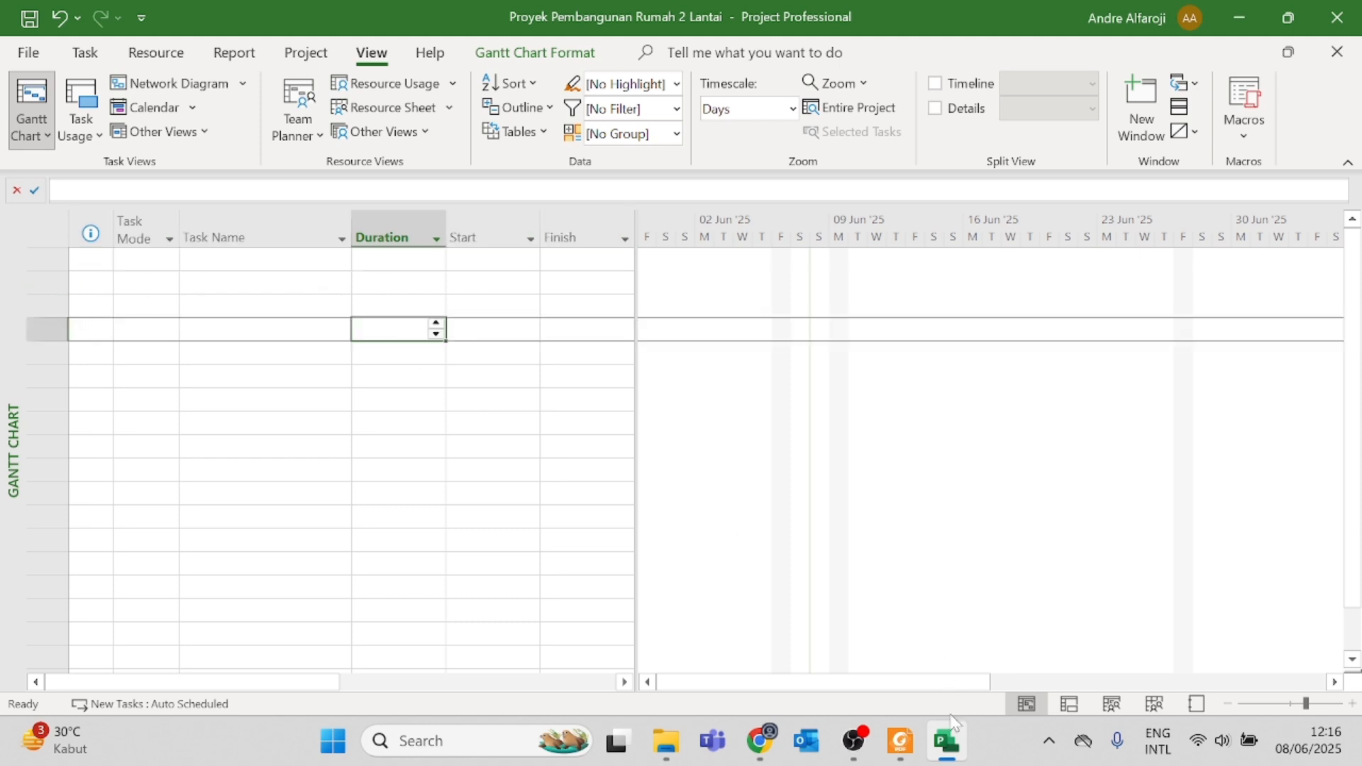